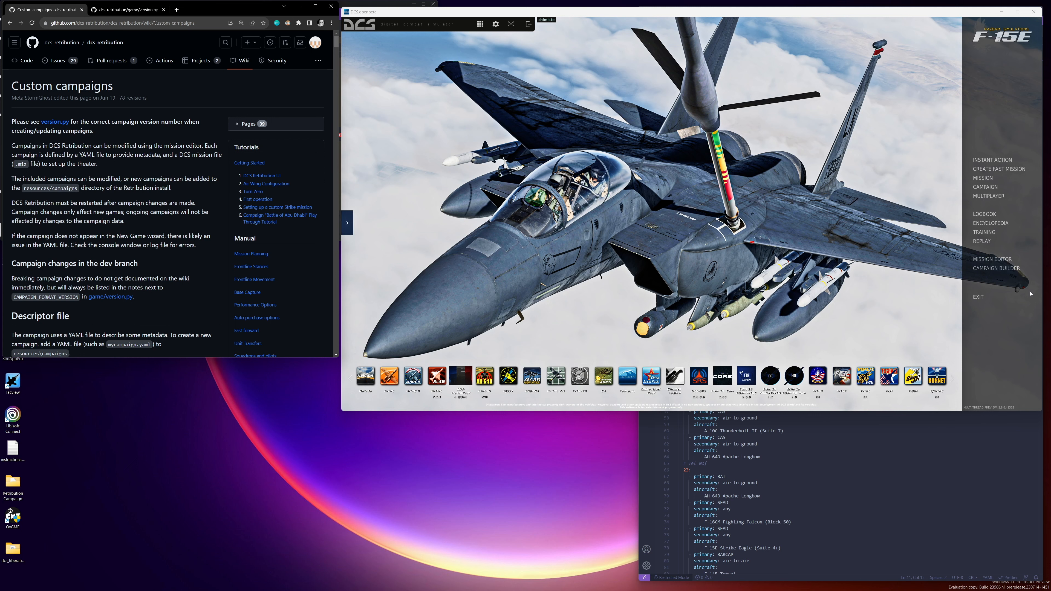
- Start a new mission in the mission editor and choose the Sinai map
{"action": "left_click", "coordinate": [992, 260]}
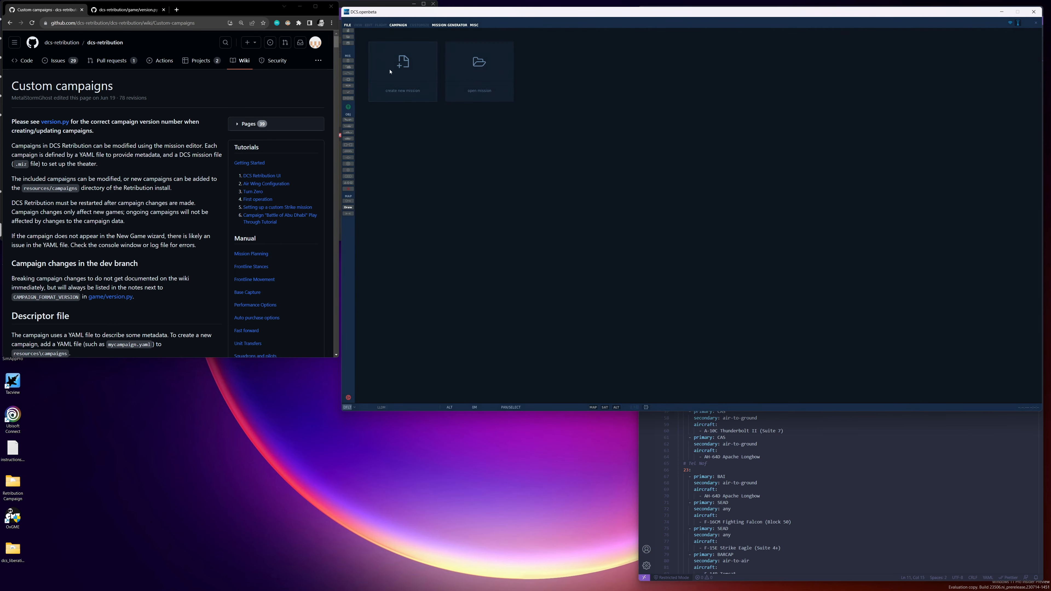
{"action": "left_click", "coordinate": [390, 72]}
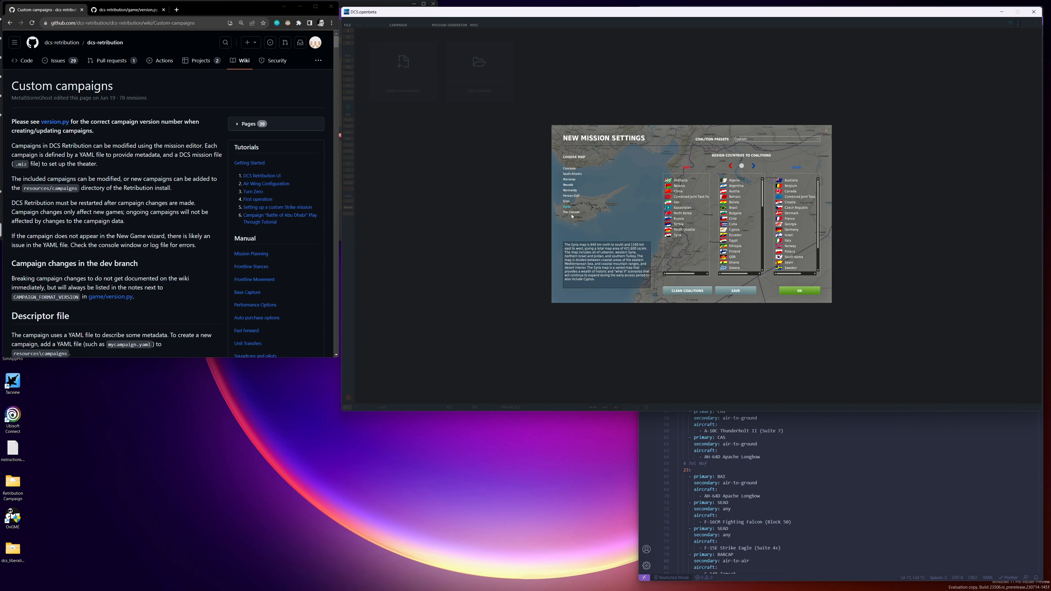
{"action": "left_click", "coordinate": [566, 201]}
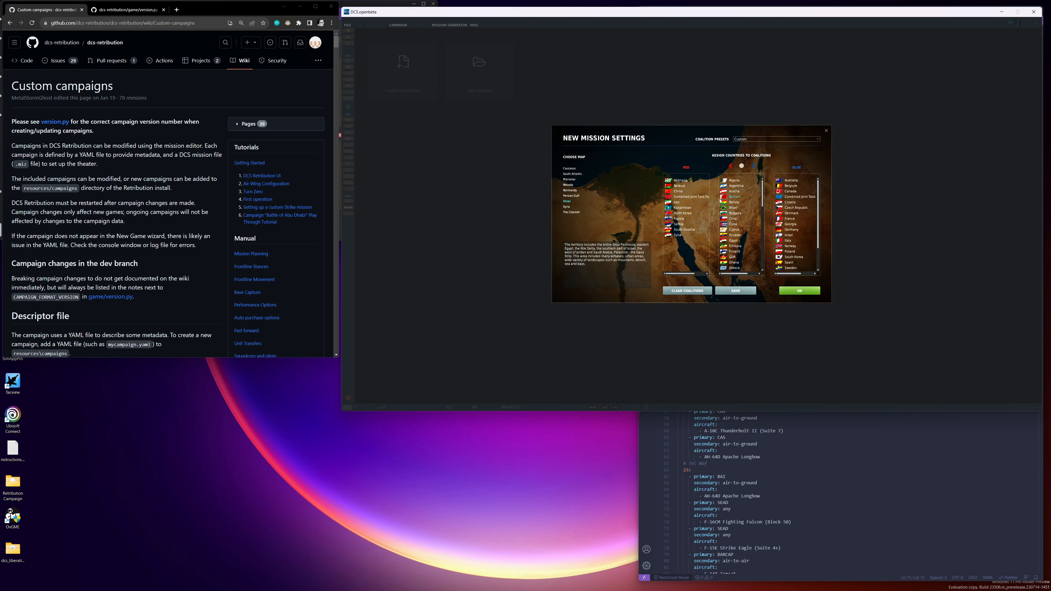
- Try moving the red Combined Joint Task Forces to the blue and neutral groups, and return it to red
{"action": "left_click", "coordinate": [734, 191]}
{"action": "left_click", "coordinate": [782, 198]}
{"action": "left_click", "coordinate": [687, 196]}
{"action": "left_click", "coordinate": [752, 166]}
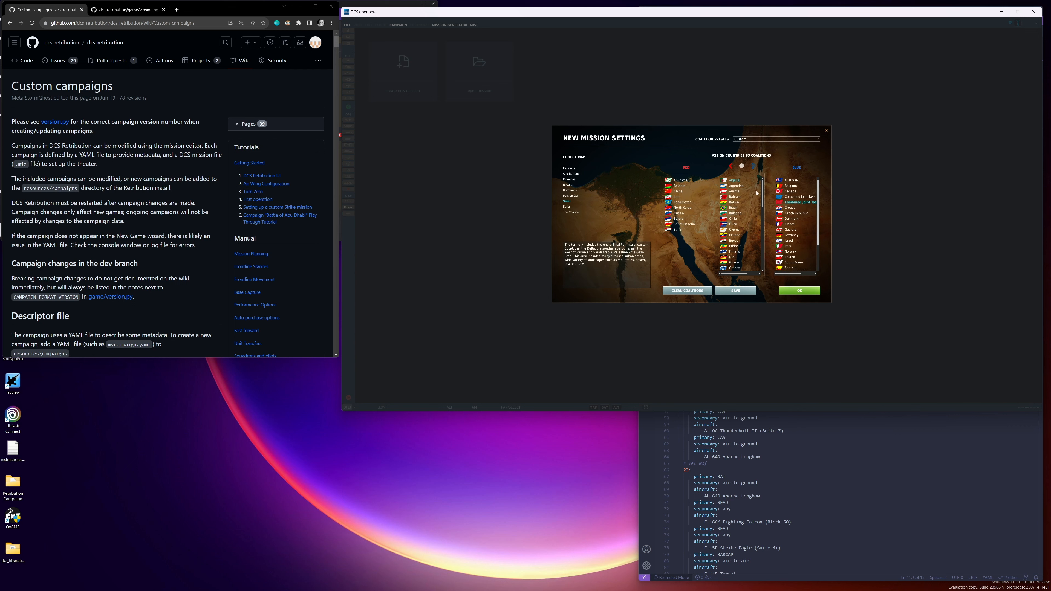
{"action": "left_click", "coordinate": [742, 167]}
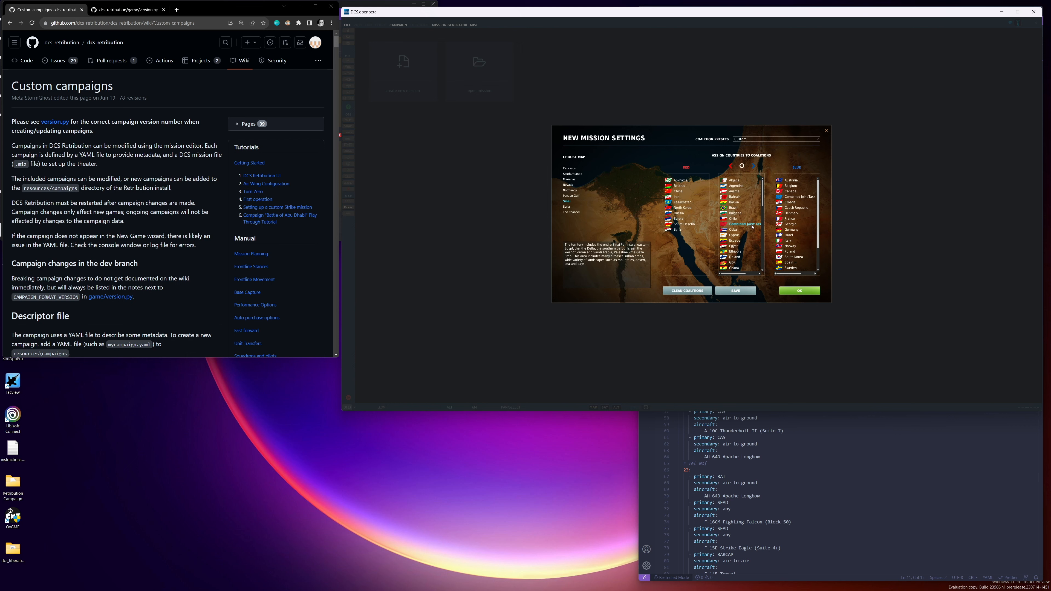
{"action": "left_click", "coordinate": [730, 167]}
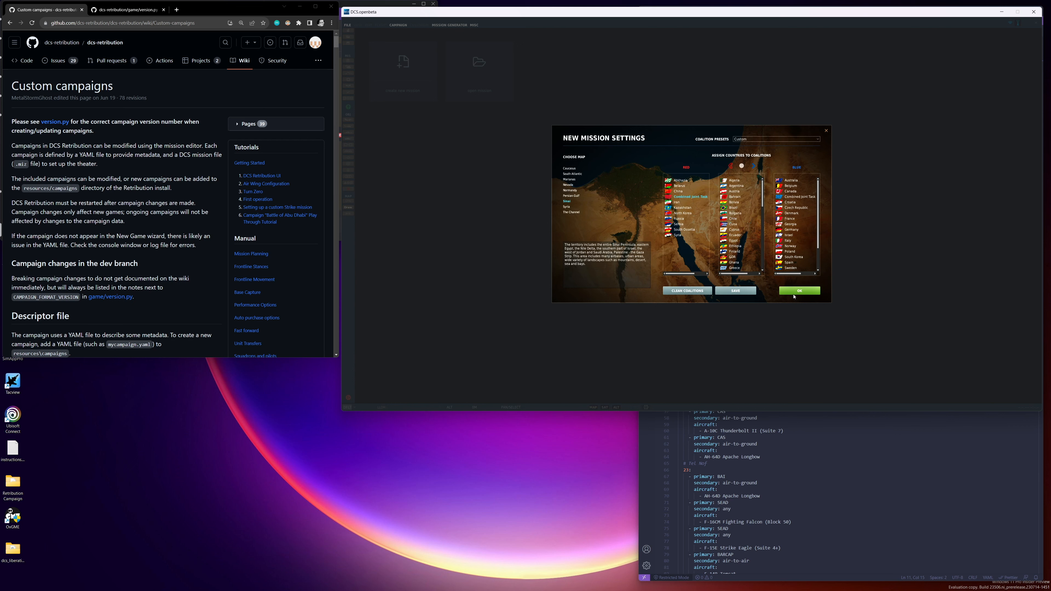
- Confirm the new mission settings to create the Sinai mission
{"action": "left_click", "coordinate": [794, 294]}
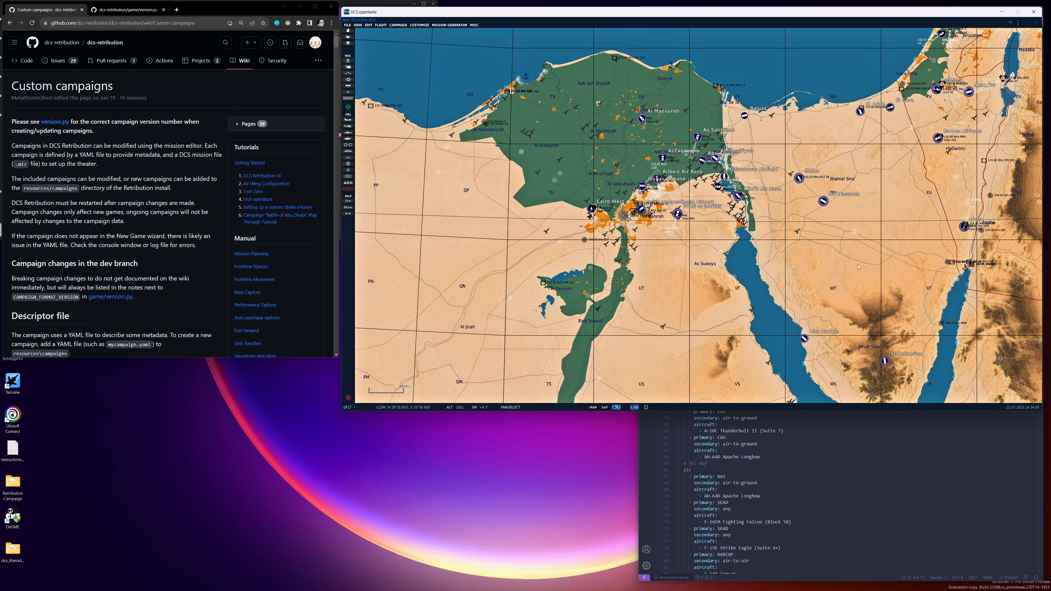
- Examine the Al Ismailiyah and As Salihiyah airfields, including their runways, parking areas and surroundings
{"action": "left_click_drag", "start_coordinate": [807, 245], "coordinate": [695, 248]}
{"action": "left_click_drag", "start_coordinate": [839, 174], "coordinate": [845, 258]}
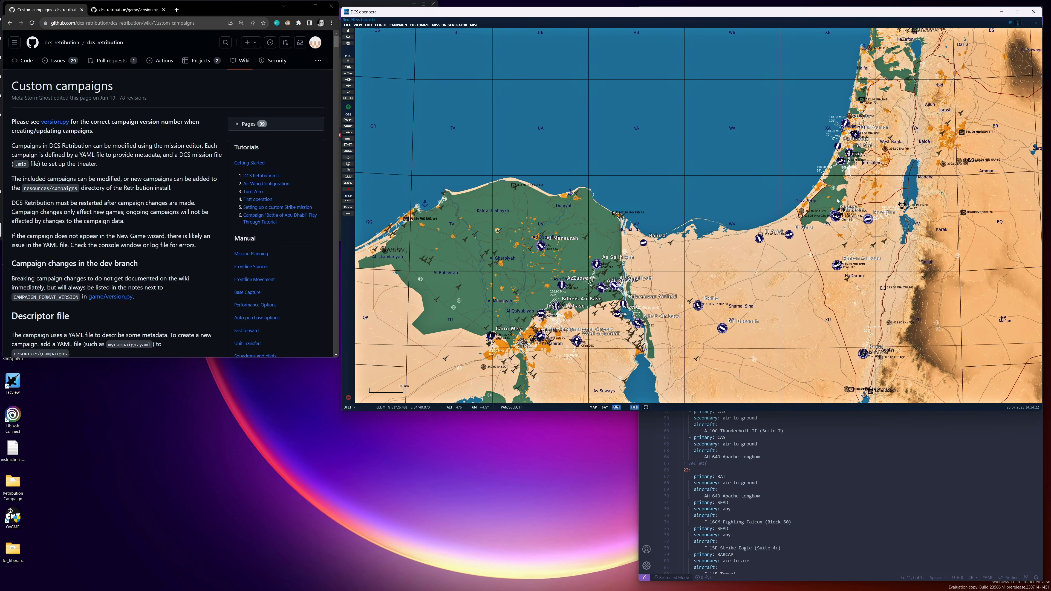
{"action": "scroll", "coordinate": [722, 318], "scroll_direction": "up", "scroll_amount": 5}
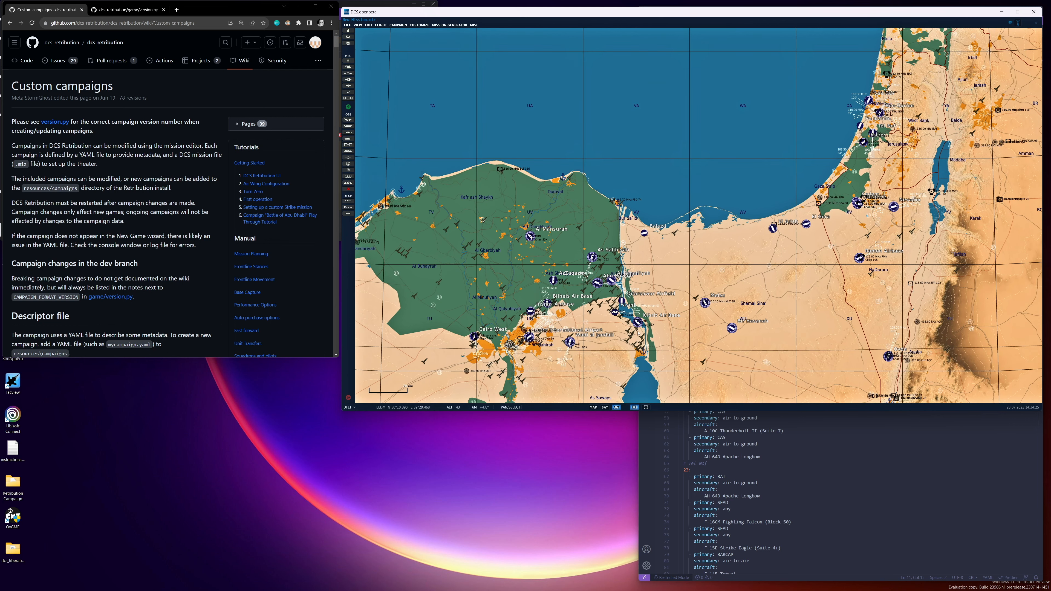
{"action": "scroll", "coordinate": [641, 236], "scroll_direction": "up", "scroll_amount": 6}
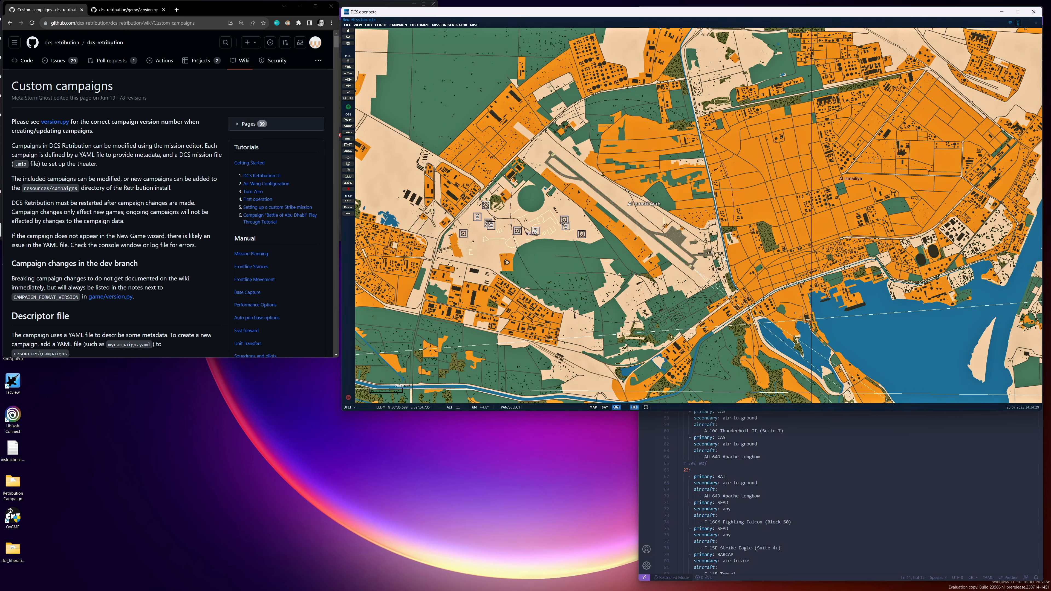
{"action": "scroll", "coordinate": [641, 235], "scroll_direction": "down", "scroll_amount": 6}
{"action": "scroll", "coordinate": [652, 257], "scroll_direction": "up", "scroll_amount": 5}
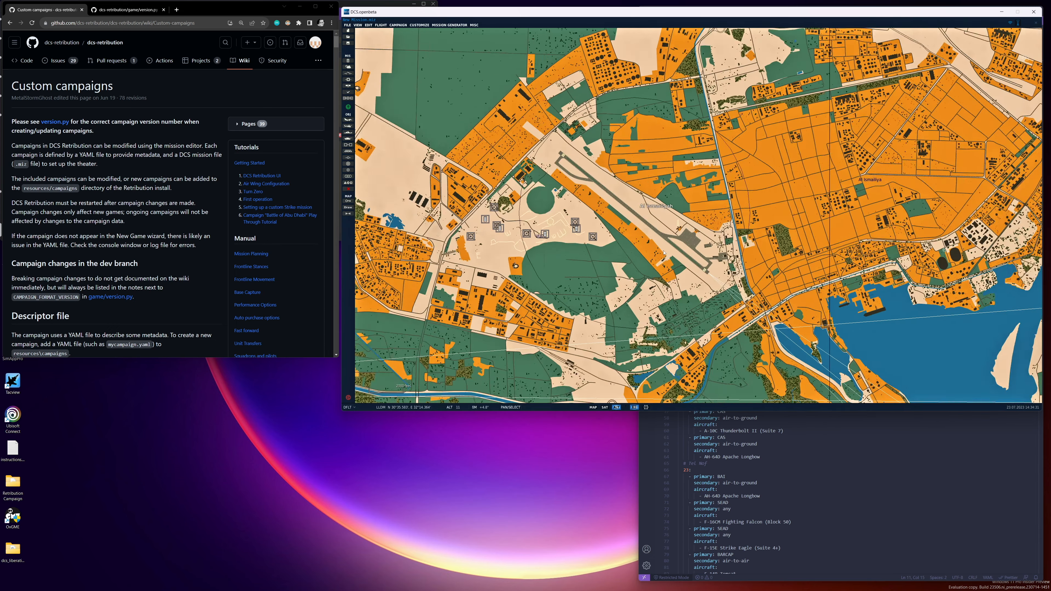
{"action": "left_click", "coordinate": [663, 253]}
{"action": "scroll", "coordinate": [703, 236], "scroll_direction": "up", "scroll_amount": 8}
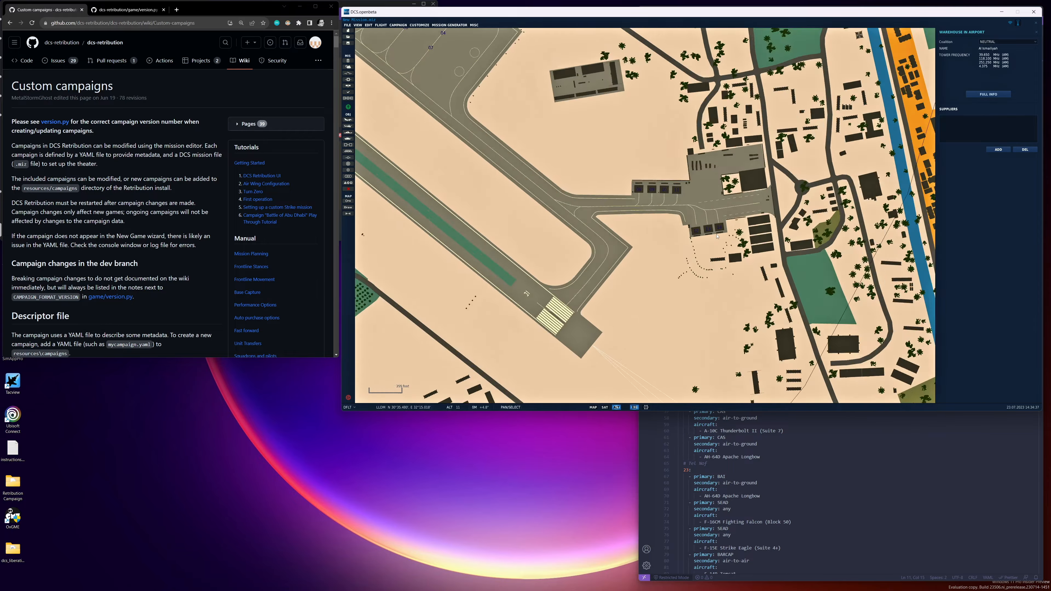
{"action": "scroll", "coordinate": [712, 231], "scroll_direction": "down", "scroll_amount": 10}
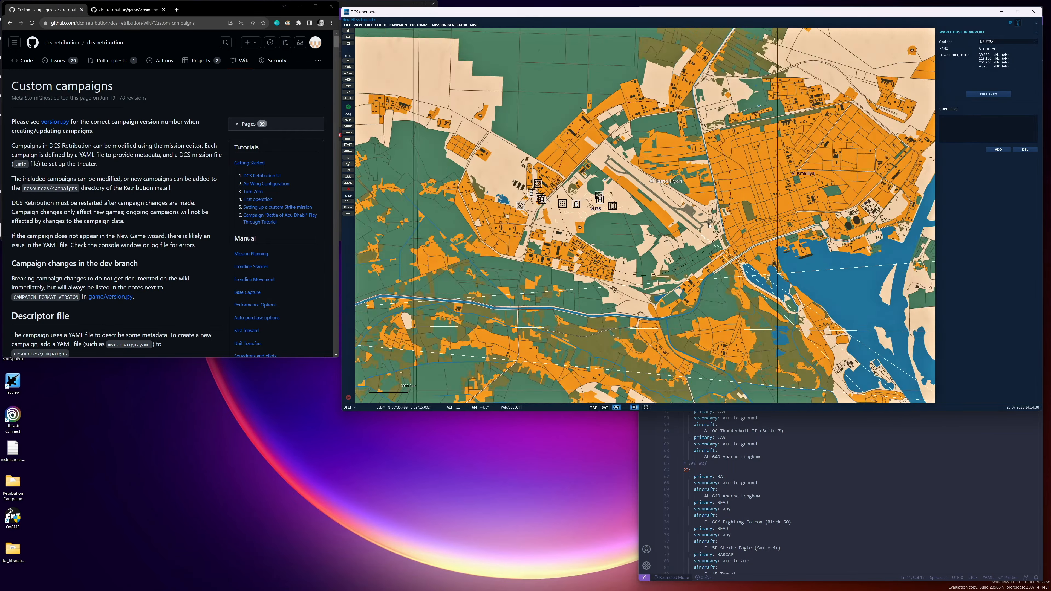
{"action": "scroll", "coordinate": [648, 157], "scroll_direction": "up", "scroll_amount": 10}
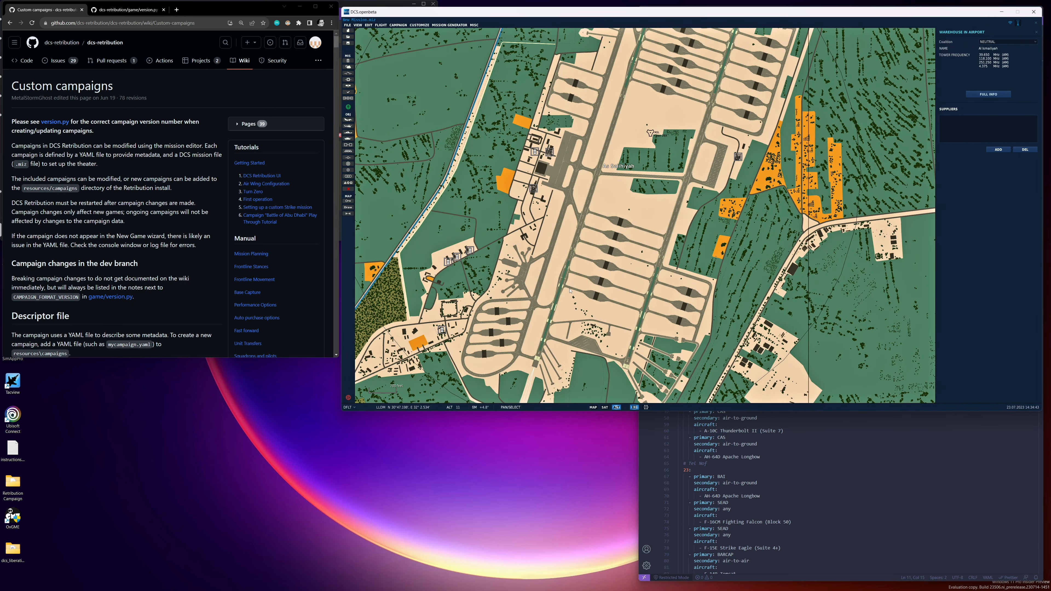
{"action": "scroll", "coordinate": [570, 291], "scroll_direction": "up", "scroll_amount": 3}
{"action": "scroll", "coordinate": [628, 269], "scroll_direction": "down", "scroll_amount": 10}
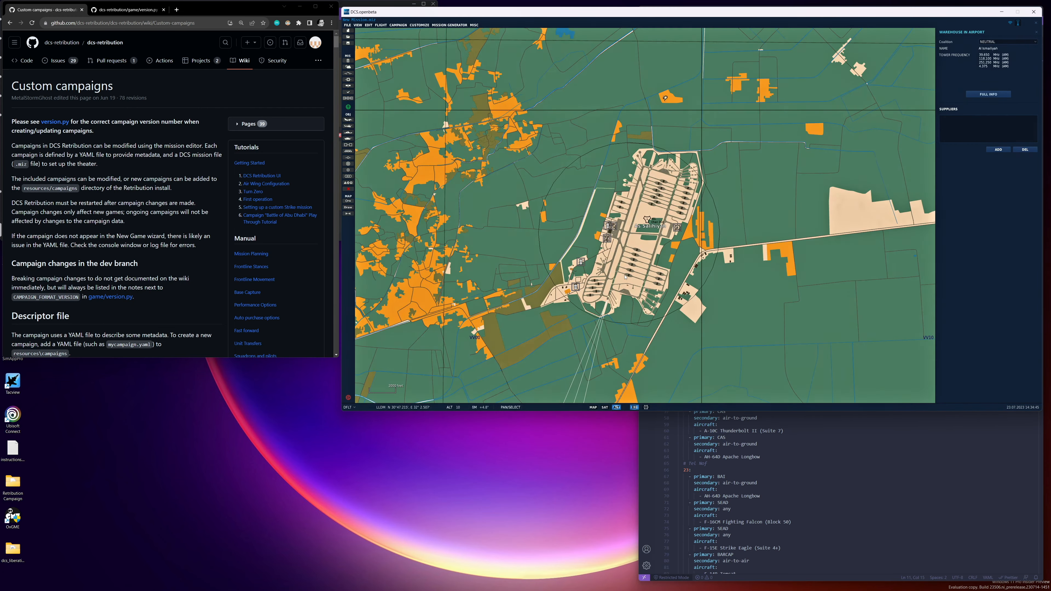
{"action": "scroll", "coordinate": [629, 278], "scroll_direction": "down", "scroll_amount": 3}
{"action": "left_click_drag", "start_coordinate": [629, 286], "coordinate": [673, 232]}
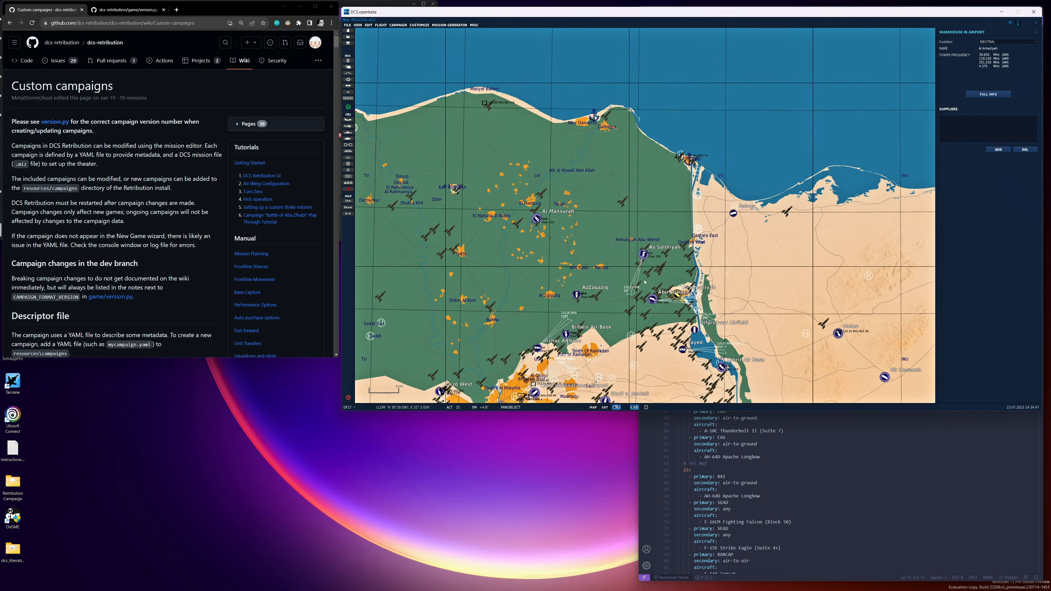
- Assign the Cairo West airport to the RED coalition
{"action": "left_click_drag", "start_coordinate": [625, 372], "coordinate": [770, 184]}
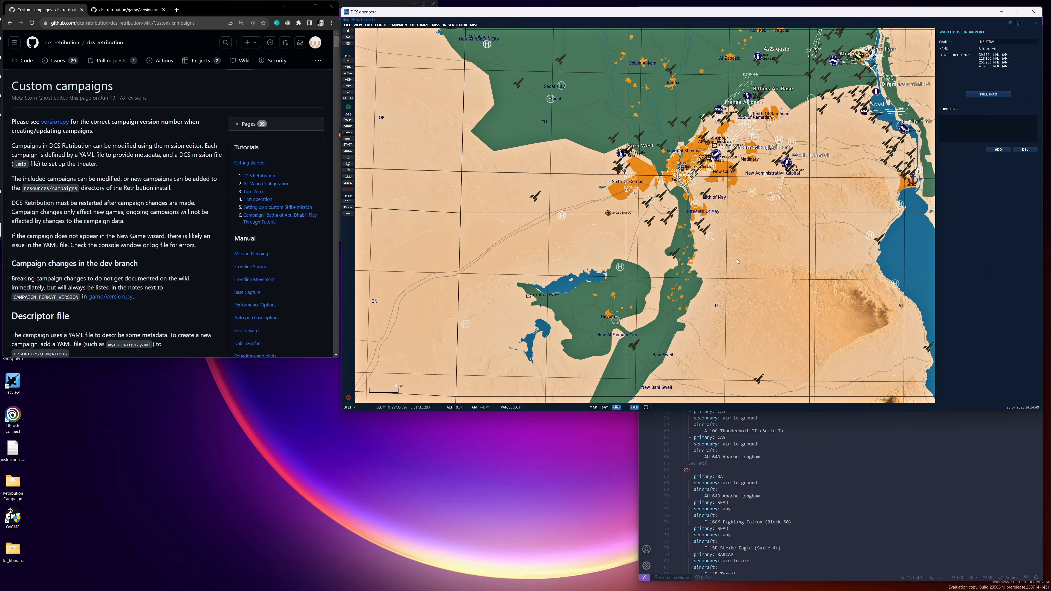
{"action": "scroll", "coordinate": [713, 183], "scroll_direction": "up", "scroll_amount": 2}
{"action": "scroll", "coordinate": [610, 120], "scroll_direction": "up", "scroll_amount": 6}
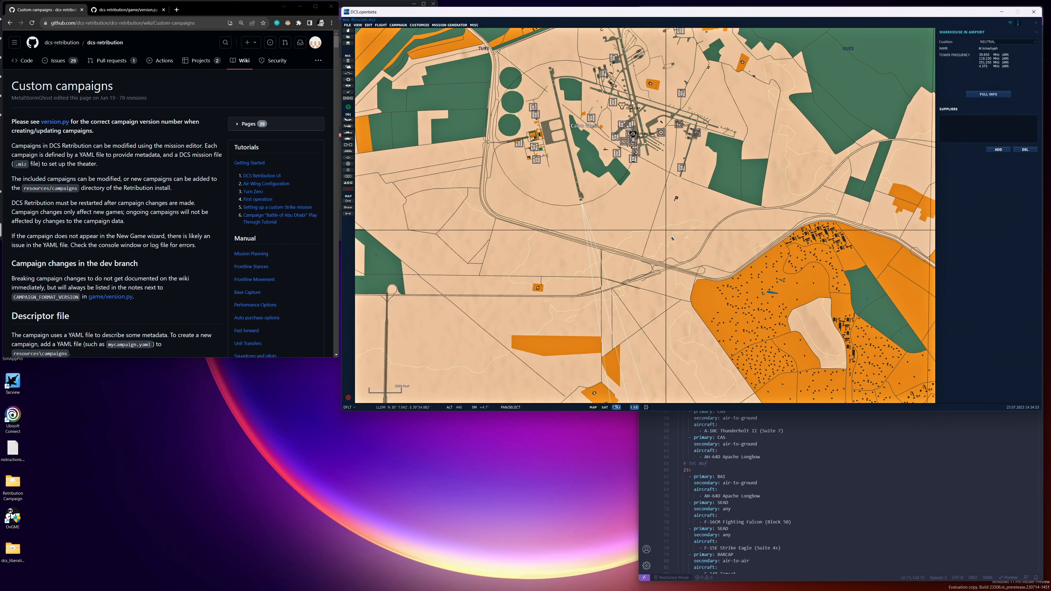
{"action": "left_click", "coordinate": [624, 115]}
{"action": "left_click_drag", "start_coordinate": [607, 119], "coordinate": [581, 218]}
{"action": "scroll", "coordinate": [571, 222], "scroll_direction": "up", "scroll_amount": 2}
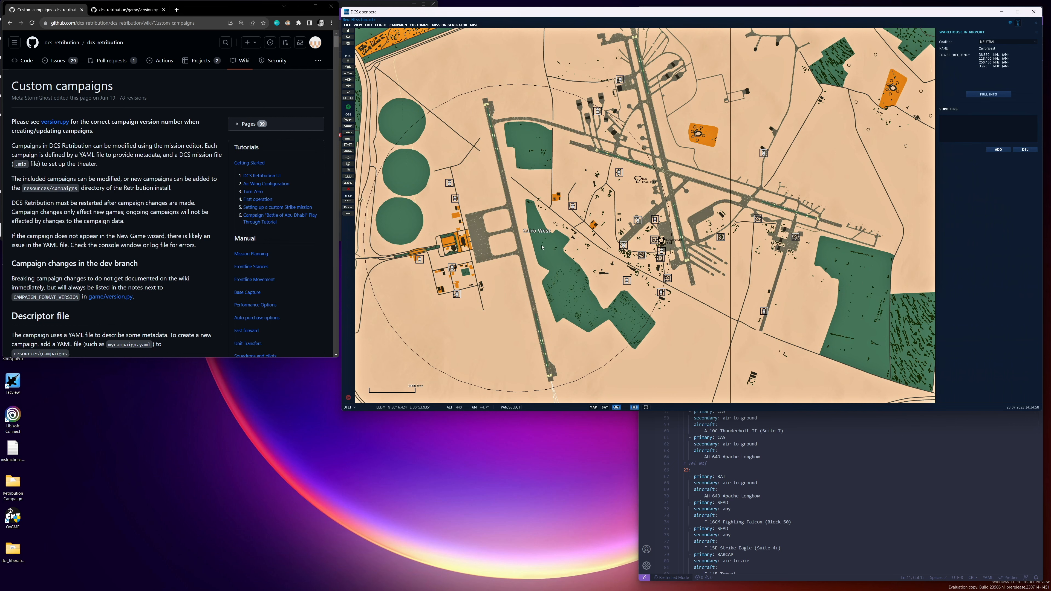
{"action": "left_click", "coordinate": [1006, 41]}
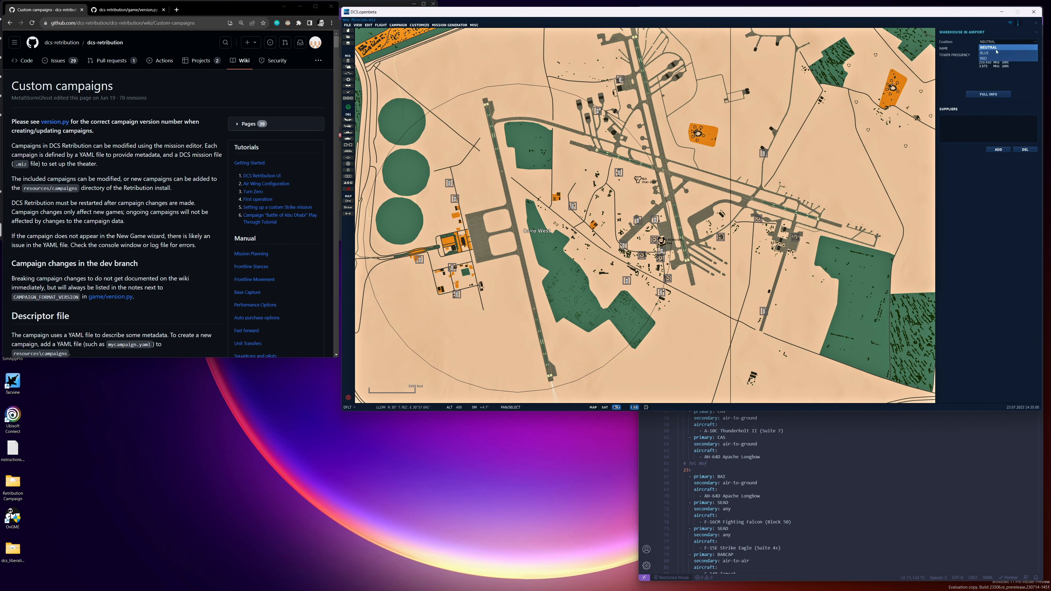
{"action": "left_click", "coordinate": [1002, 51]}
- Assign the Wadi al Jandali airport, east of Cairo, to the RED coalition
{"action": "scroll", "coordinate": [653, 198], "scroll_direction": "down", "scroll_amount": 10}
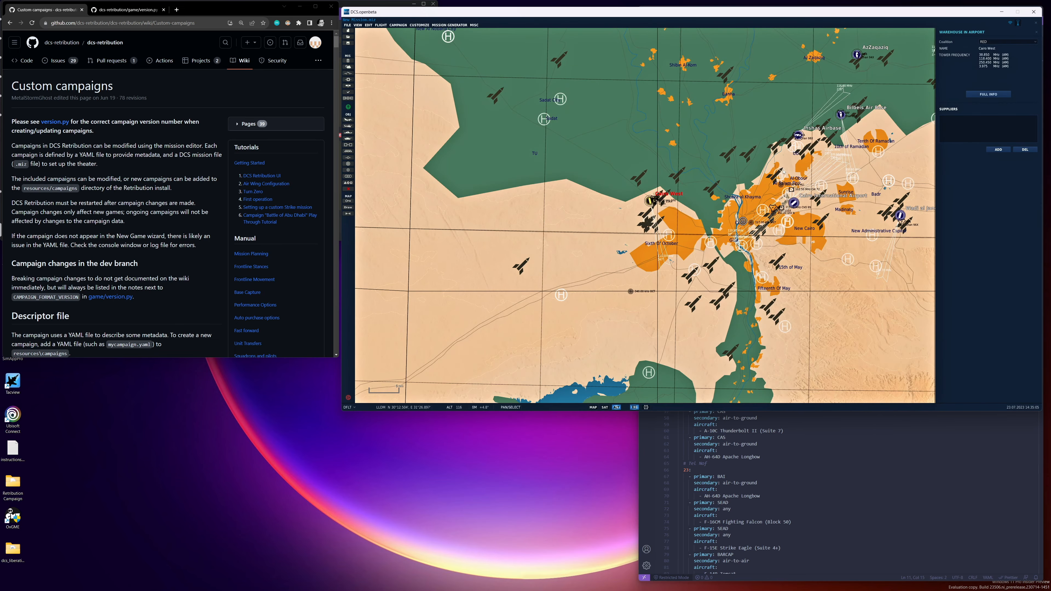
{"action": "left_click_drag", "start_coordinate": [783, 171], "coordinate": [549, 260]}
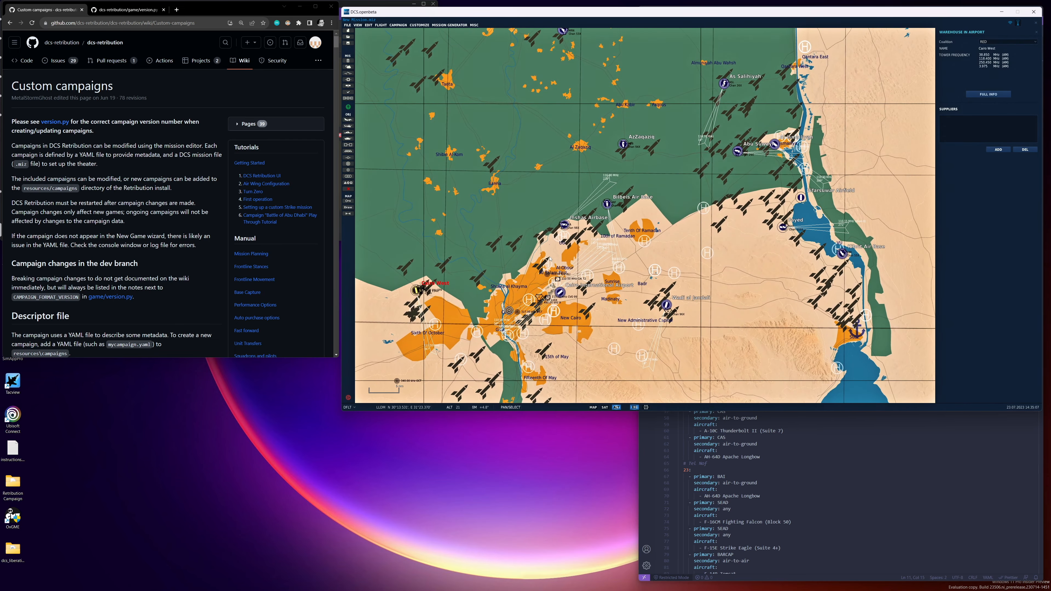
{"action": "scroll", "coordinate": [650, 331], "scroll_direction": "up", "scroll_amount": 7}
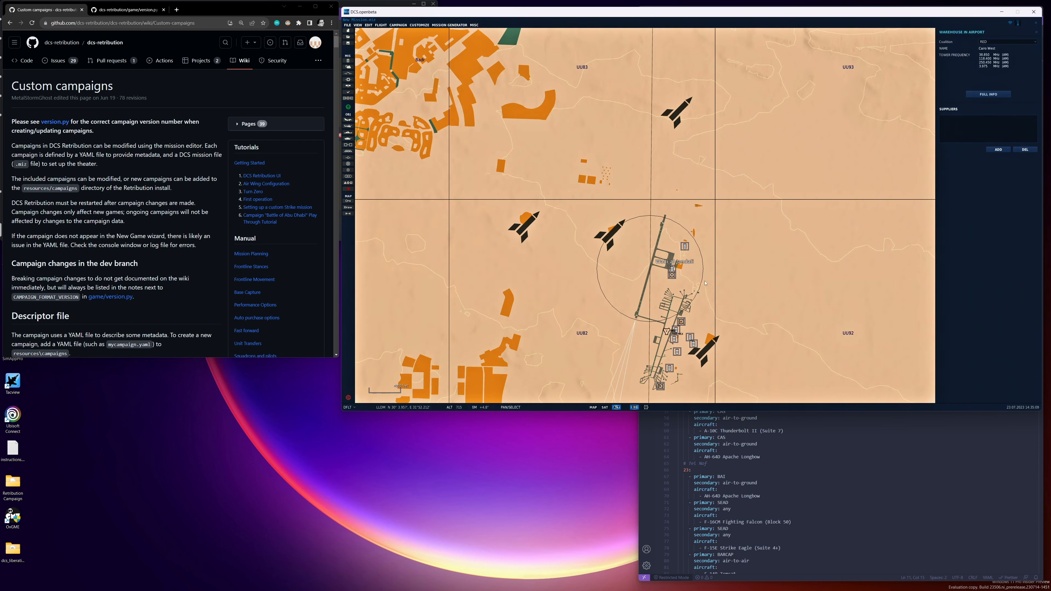
{"action": "scroll", "coordinate": [676, 290], "scroll_direction": "up", "scroll_amount": 2}
{"action": "left_click", "coordinate": [646, 248]}
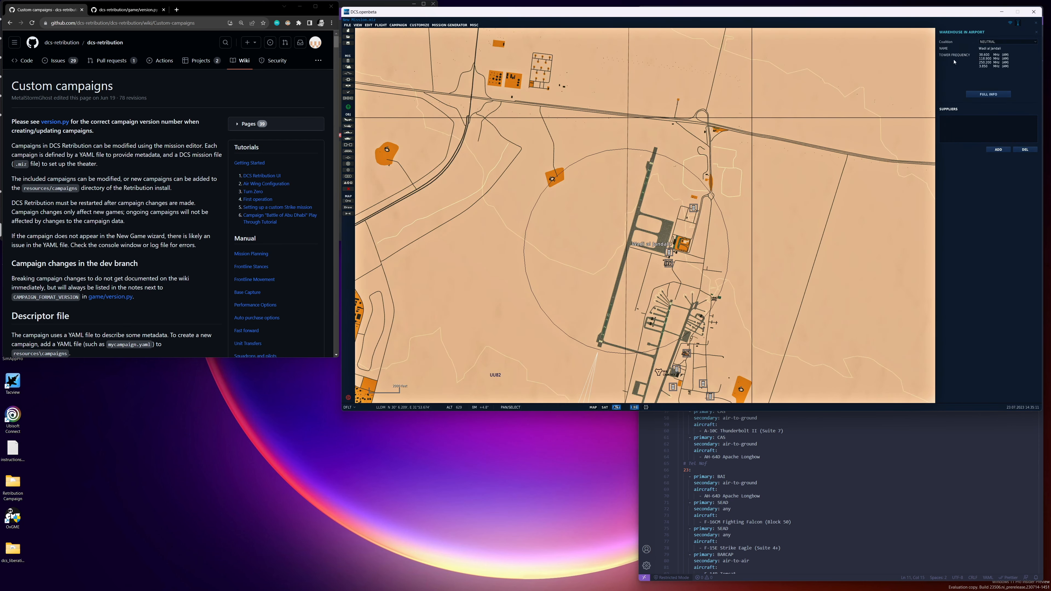
{"action": "left_click", "coordinate": [1007, 41]}
{"action": "left_click", "coordinate": [993, 60]}
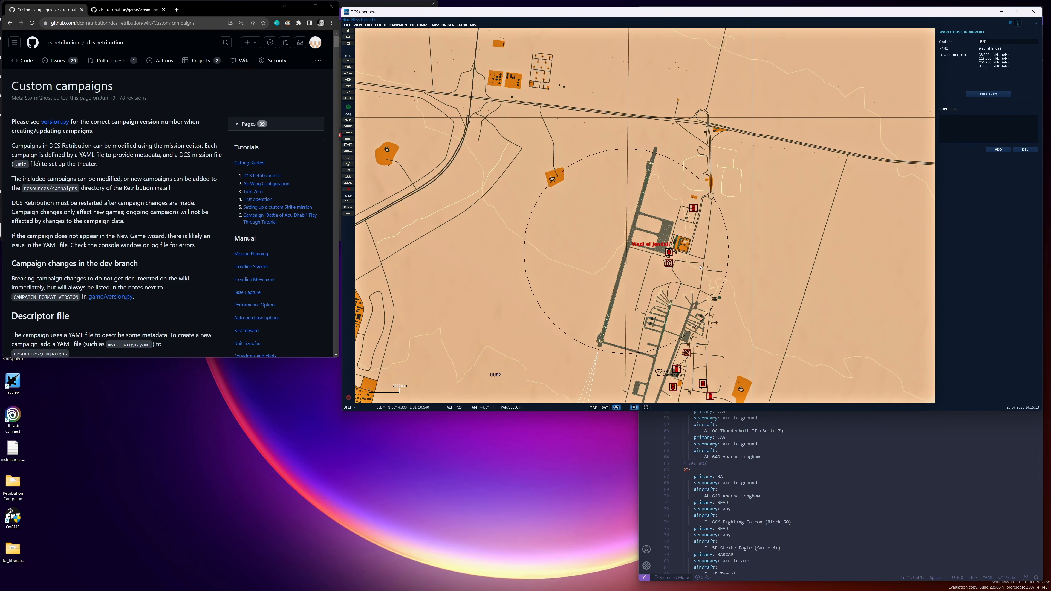
- Assign Kibrit Air Base, beside the Suez Canal lakes, to the RED coalition
{"action": "scroll", "coordinate": [700, 267], "scroll_direction": "down", "scroll_amount": 10}
{"action": "left_click", "coordinate": [728, 281]}
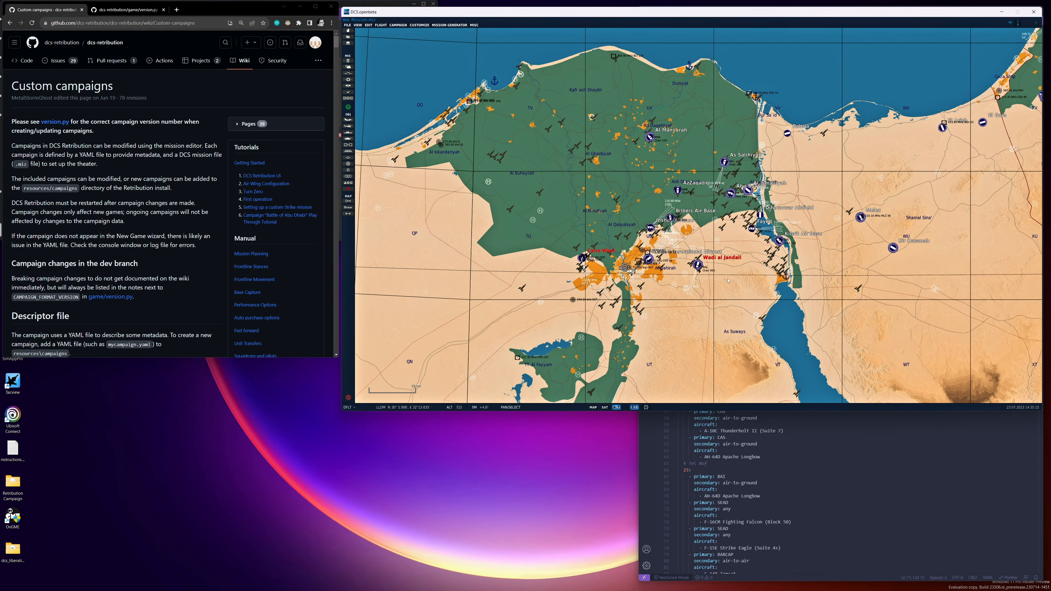
{"action": "scroll", "coordinate": [784, 240], "scroll_direction": "up", "scroll_amount": 7}
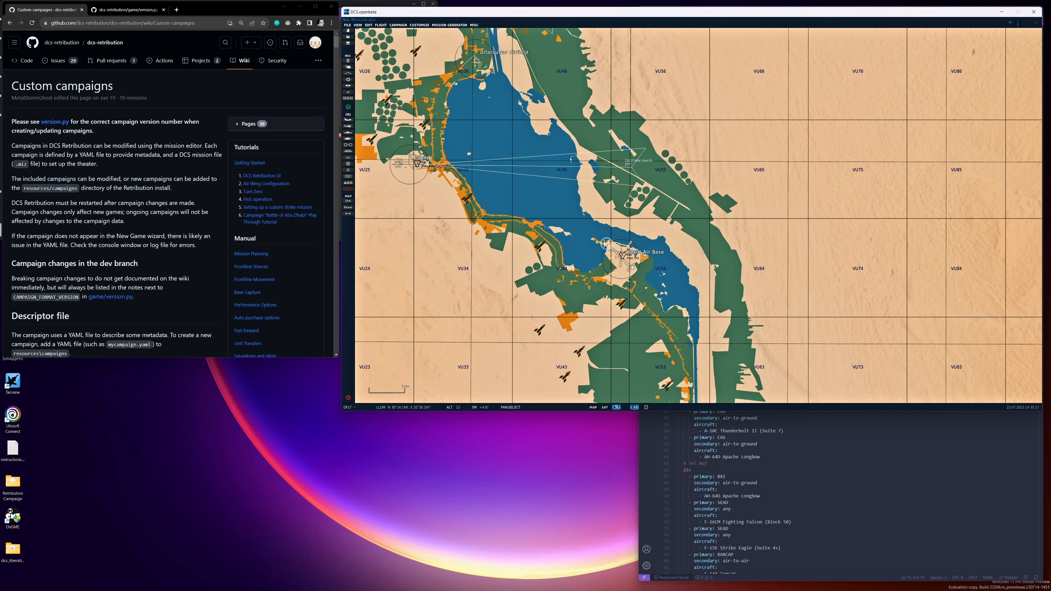
{"action": "scroll", "coordinate": [625, 252], "scroll_direction": "up", "scroll_amount": 3}
{"action": "left_click", "coordinate": [641, 255]}
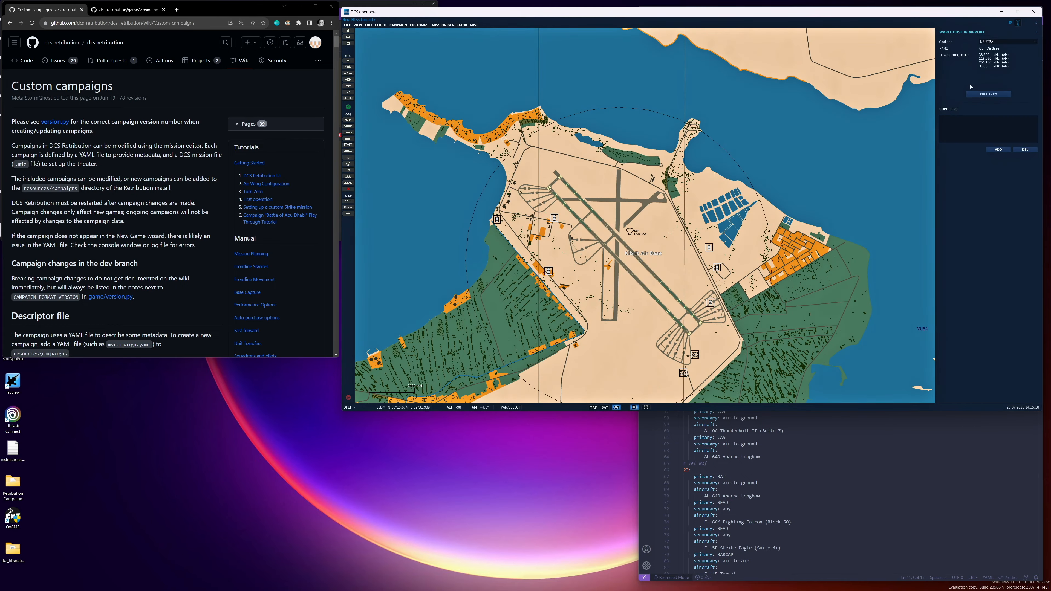
{"action": "left_click", "coordinate": [1007, 42]}
{"action": "left_click", "coordinate": [1000, 59]}
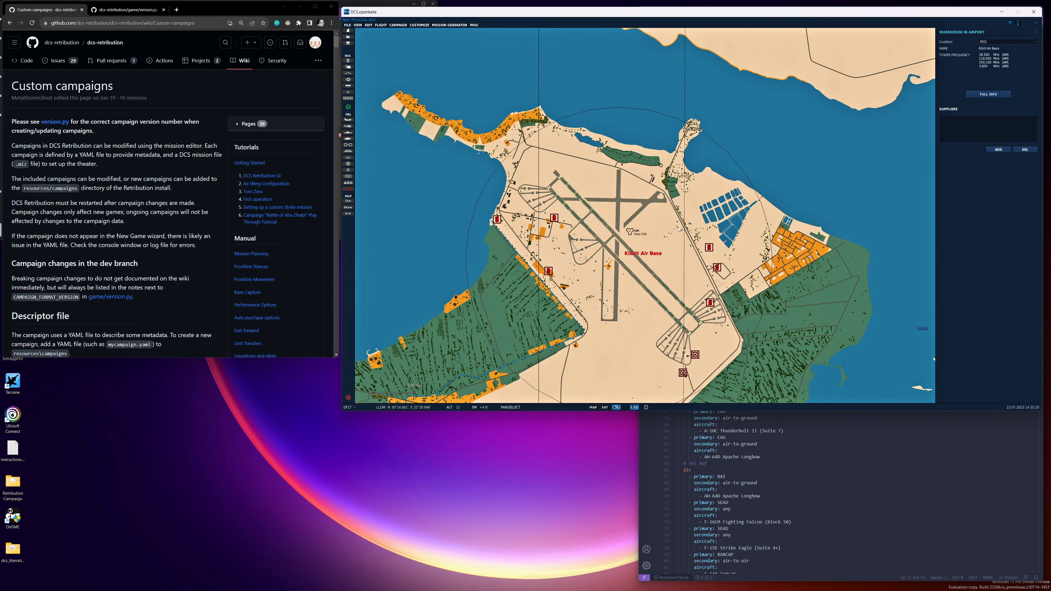
- Examine the Melez and Bir Hasanah airfields in central Sinai and the large air base farther east
{"action": "scroll", "coordinate": [671, 231], "scroll_direction": "down", "scroll_amount": 8}
{"action": "scroll", "coordinate": [671, 231], "scroll_direction": "down", "scroll_amount": 3}
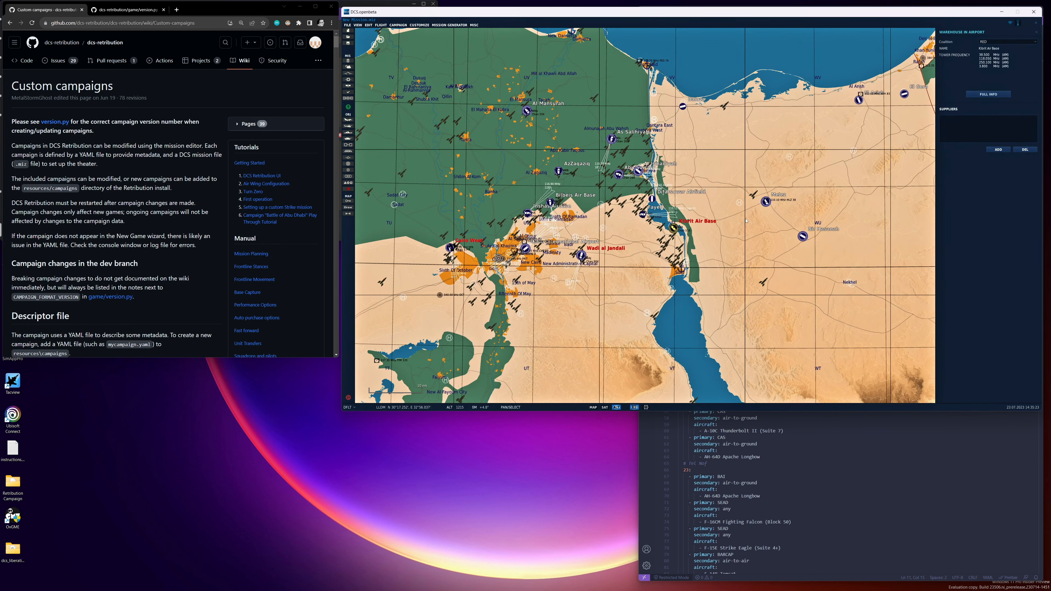
{"action": "left_click", "coordinate": [763, 240]}
{"action": "left_click_drag", "start_coordinate": [766, 239], "coordinate": [709, 246]}
{"action": "scroll", "coordinate": [709, 245], "scroll_direction": "up", "scroll_amount": 2}
{"action": "scroll", "coordinate": [719, 240], "scroll_direction": "up", "scroll_amount": 9}
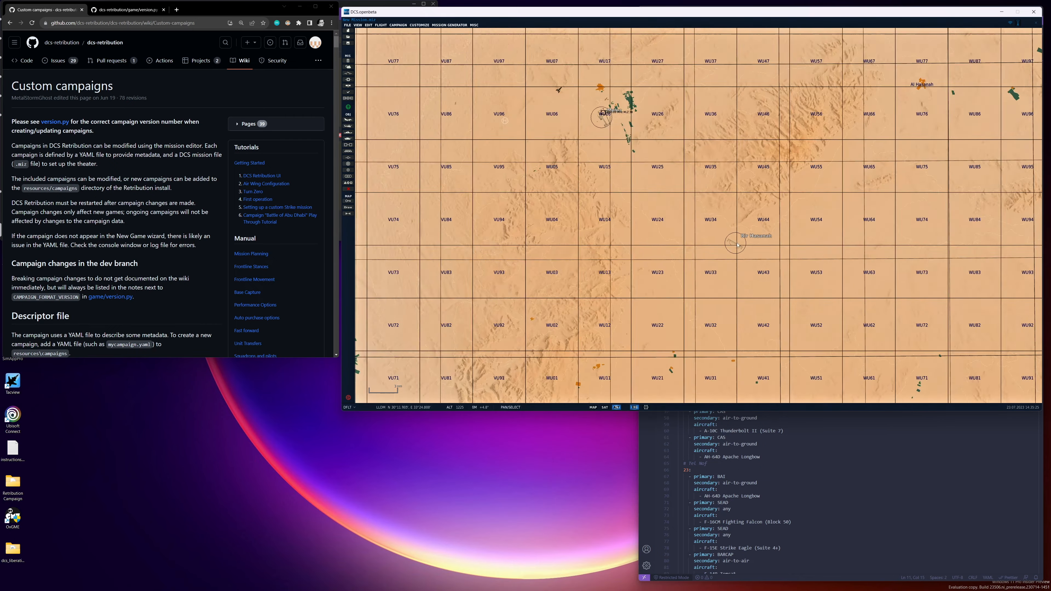
{"action": "scroll", "coordinate": [730, 242], "scroll_direction": "down", "scroll_amount": 5}
{"action": "scroll", "coordinate": [607, 90], "scroll_direction": "up", "scroll_amount": 7}
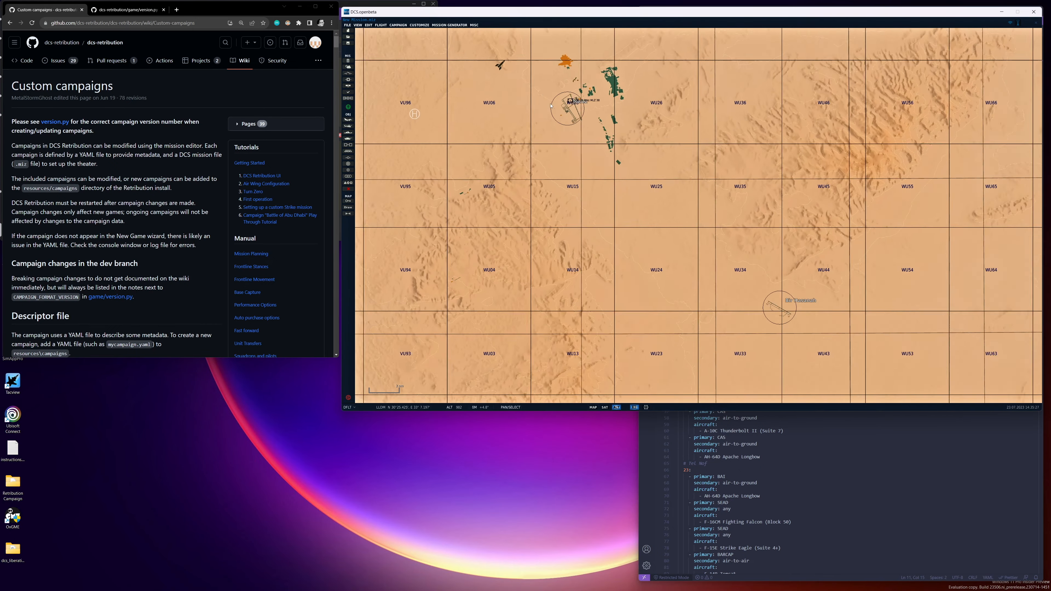
{"action": "scroll", "coordinate": [628, 177], "scroll_direction": "down", "scroll_amount": 7}
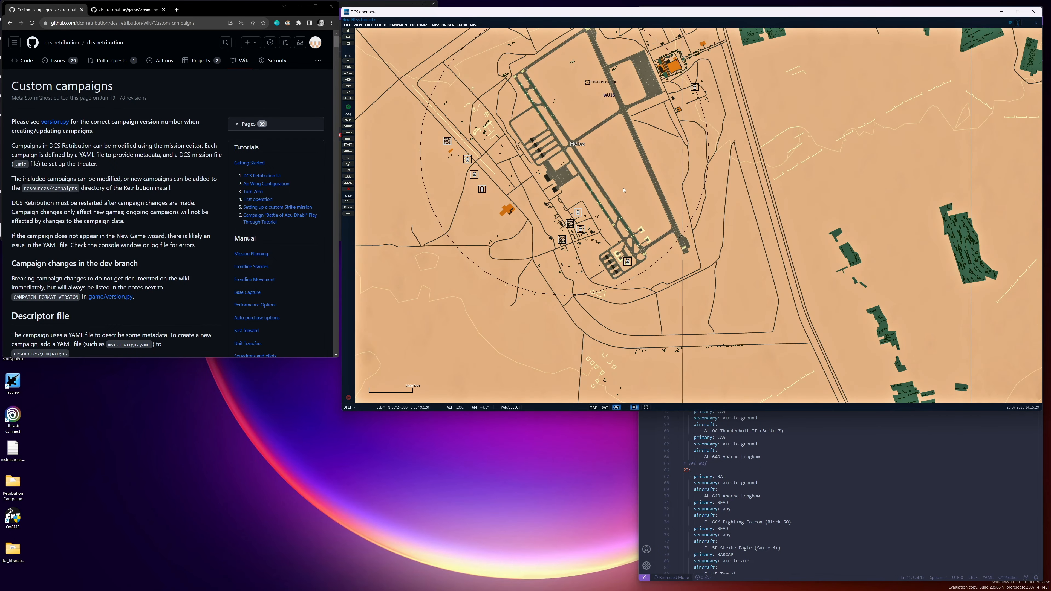
{"action": "scroll", "coordinate": [608, 201], "scroll_direction": "down", "scroll_amount": 3}
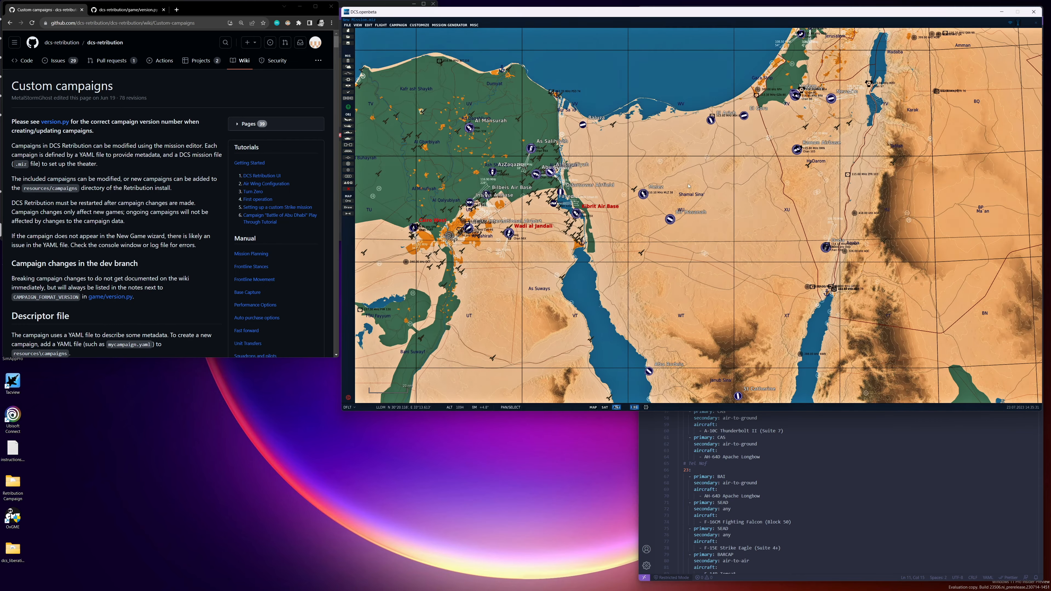
{"action": "scroll", "coordinate": [794, 235], "scroll_direction": "up", "scroll_amount": 10}
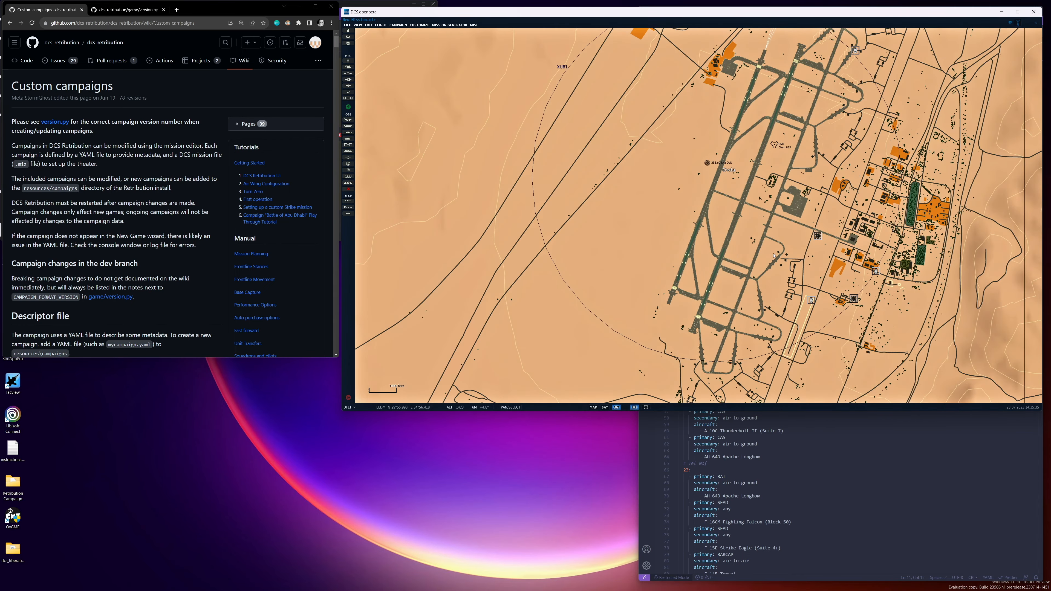
- Assign the Ovda airport, north of Eilat, to the BLUE coalition
{"action": "scroll", "coordinate": [774, 255], "scroll_direction": "down", "scroll_amount": 5}
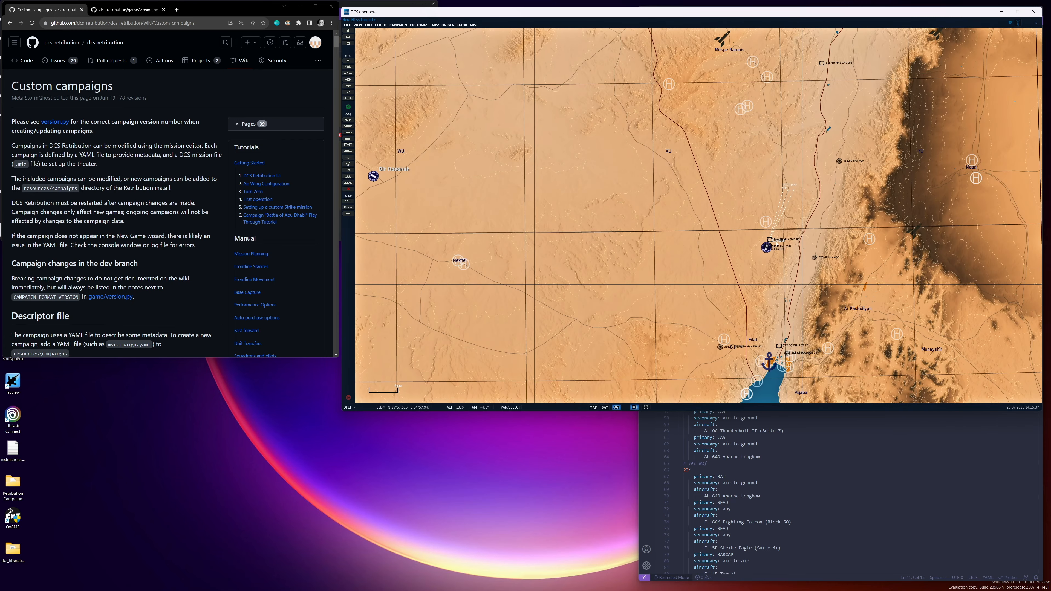
{"action": "scroll", "coordinate": [778, 248], "scroll_direction": "down", "scroll_amount": 4}
{"action": "scroll", "coordinate": [782, 251], "scroll_direction": "up", "scroll_amount": 6}
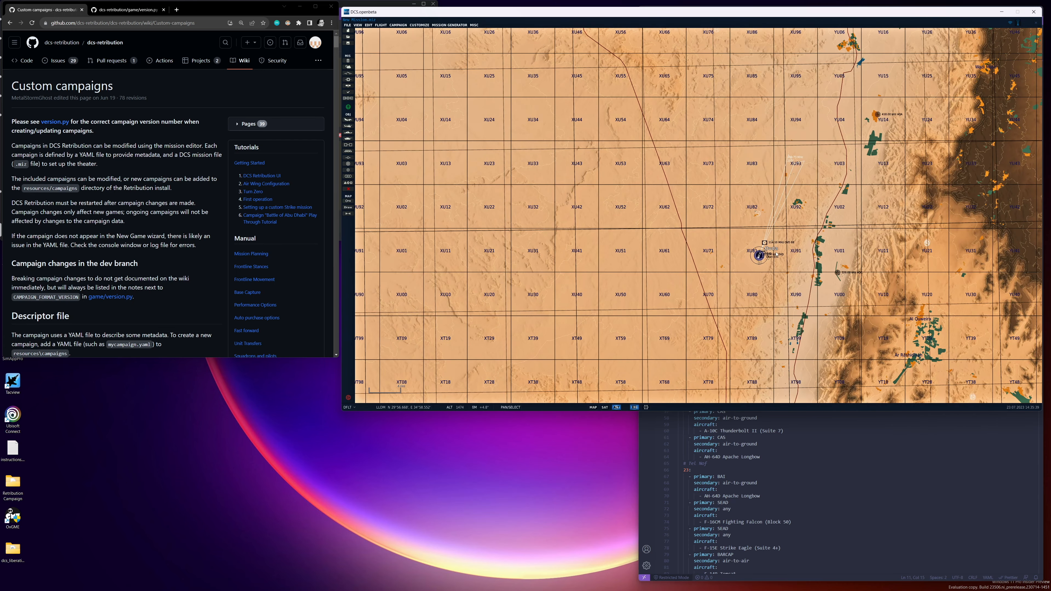
{"action": "left_click", "coordinate": [760, 255]}
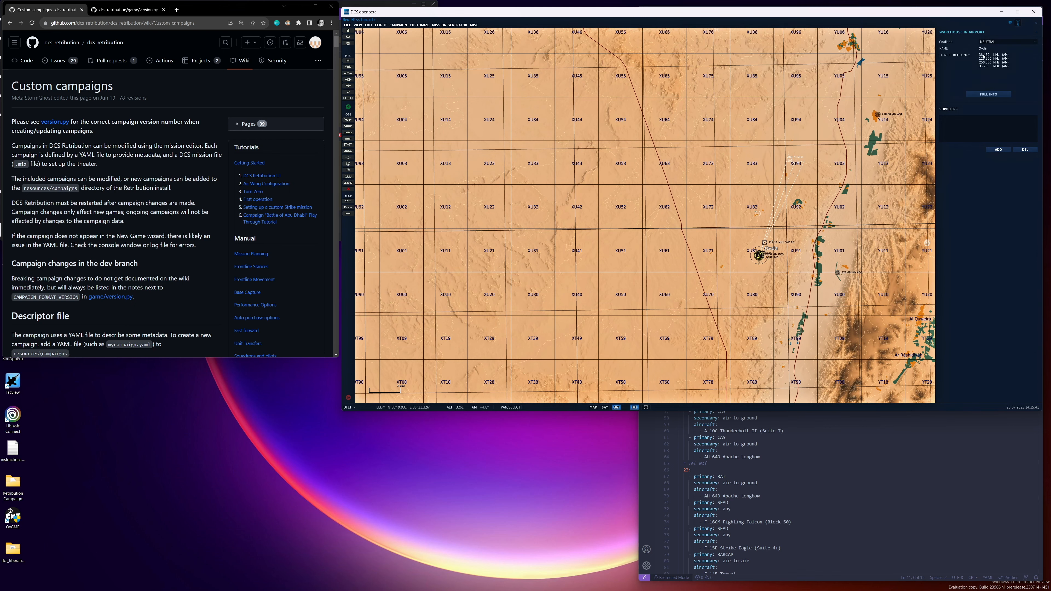
{"action": "left_click", "coordinate": [997, 42]}
{"action": "left_click", "coordinate": [993, 53]}
- Examine the airfields across northern and central Sinai, including El Arish and Melez, and the area between the RED and BLUE bases
{"action": "scroll", "coordinate": [794, 264], "scroll_direction": "down", "scroll_amount": 2}
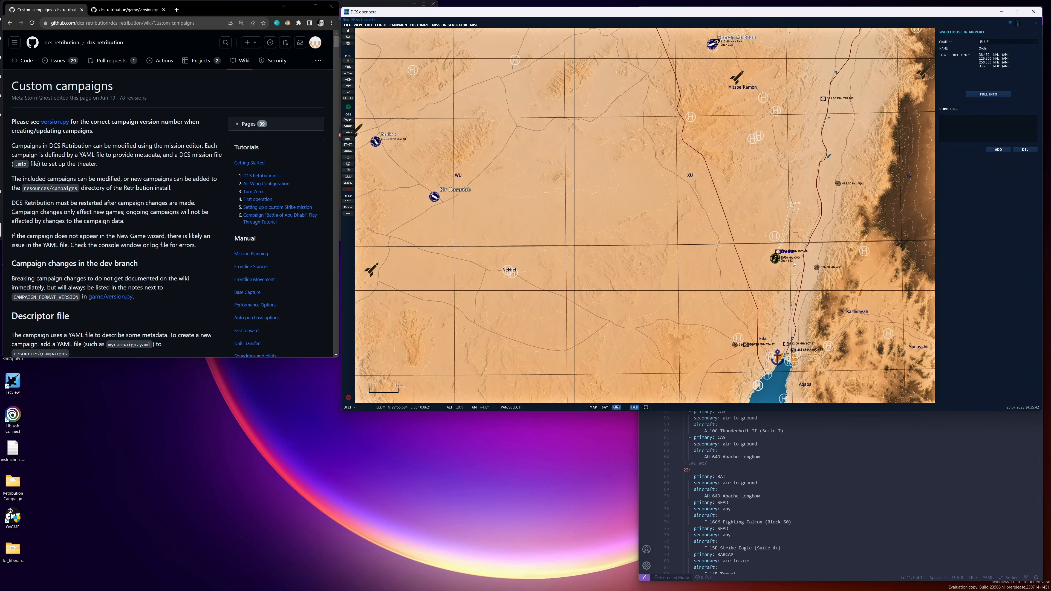
{"action": "scroll", "coordinate": [794, 264], "scroll_direction": "down", "scroll_amount": 3}
{"action": "scroll", "coordinate": [692, 259], "scroll_direction": "up", "scroll_amount": 6}
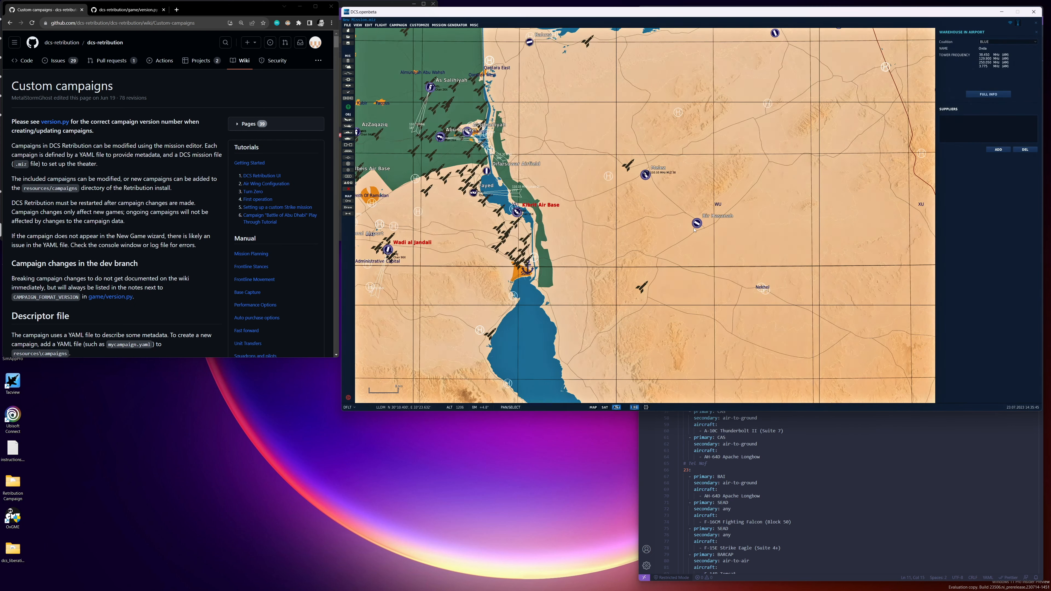
{"action": "scroll", "coordinate": [703, 252], "scroll_direction": "down", "scroll_amount": 5}
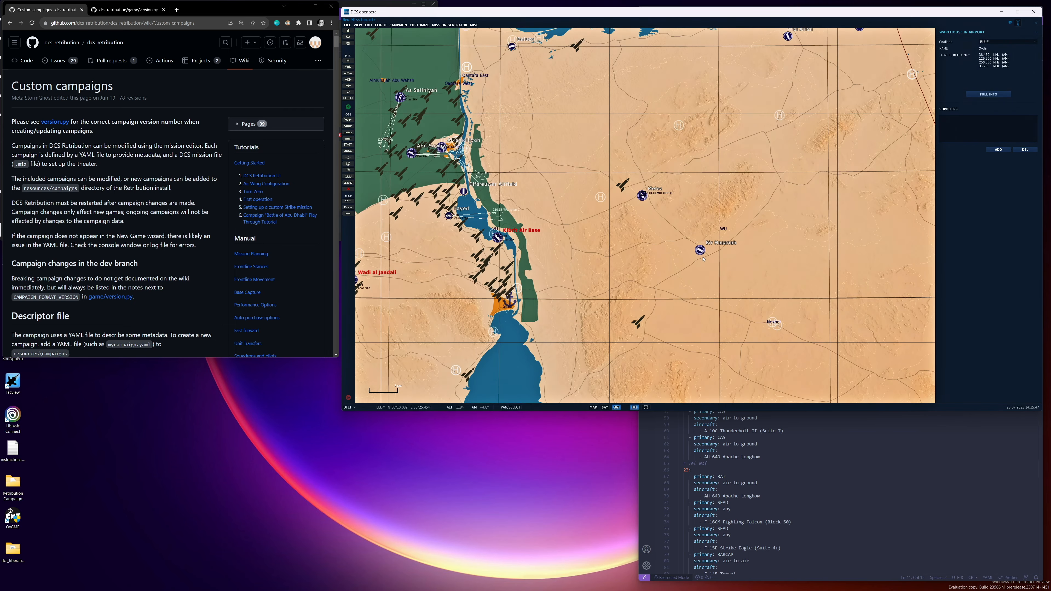
{"action": "scroll", "coordinate": [720, 269], "scroll_direction": "down", "scroll_amount": 1}
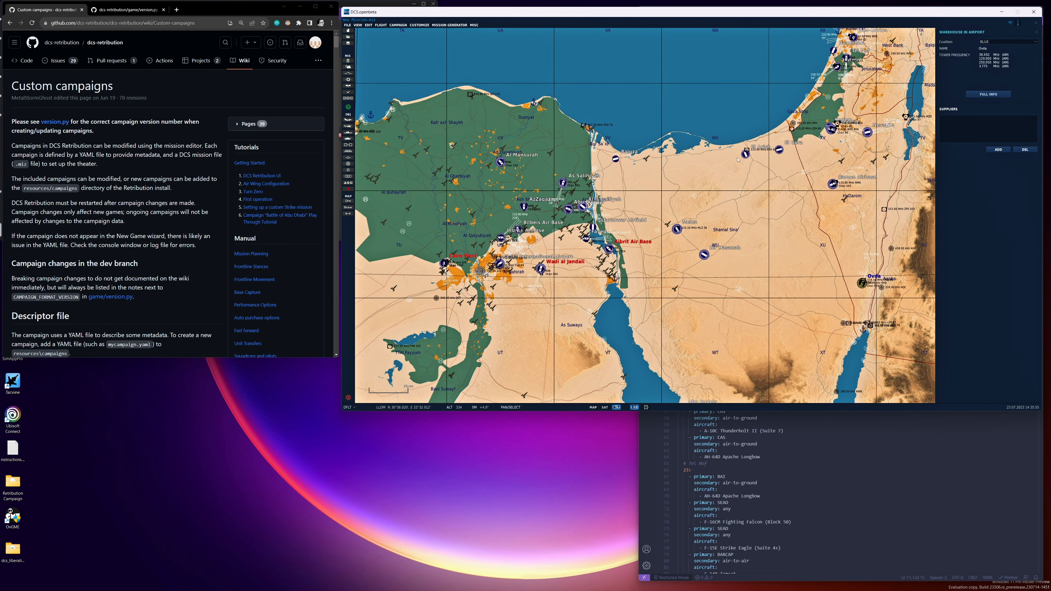
{"action": "scroll", "coordinate": [738, 159], "scroll_direction": "up", "scroll_amount": 10}
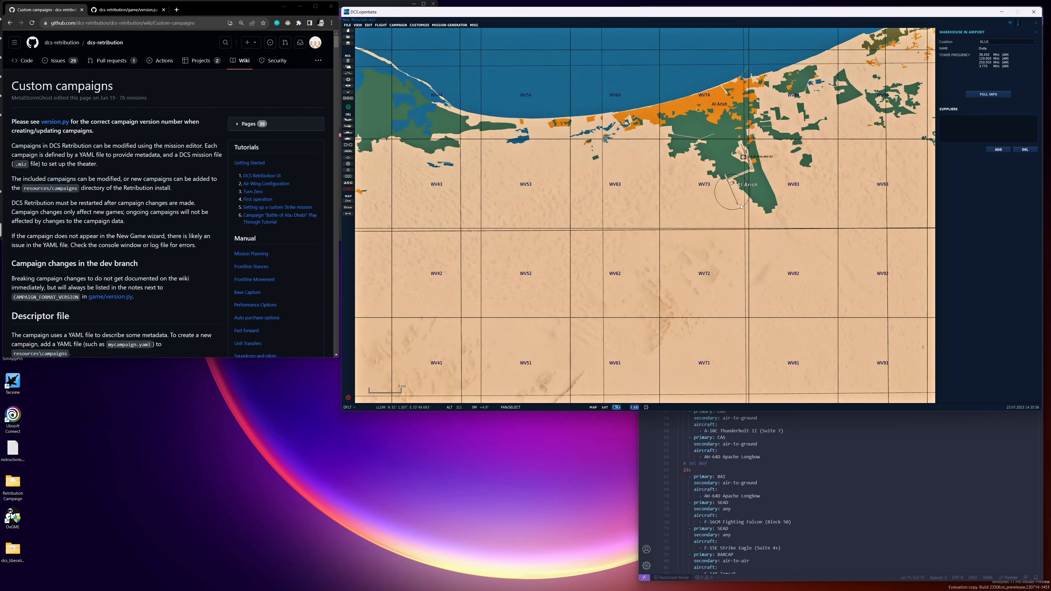
{"action": "scroll", "coordinate": [741, 207], "scroll_direction": "down", "scroll_amount": 5}
{"action": "scroll", "coordinate": [538, 220], "scroll_direction": "up", "scroll_amount": 10}
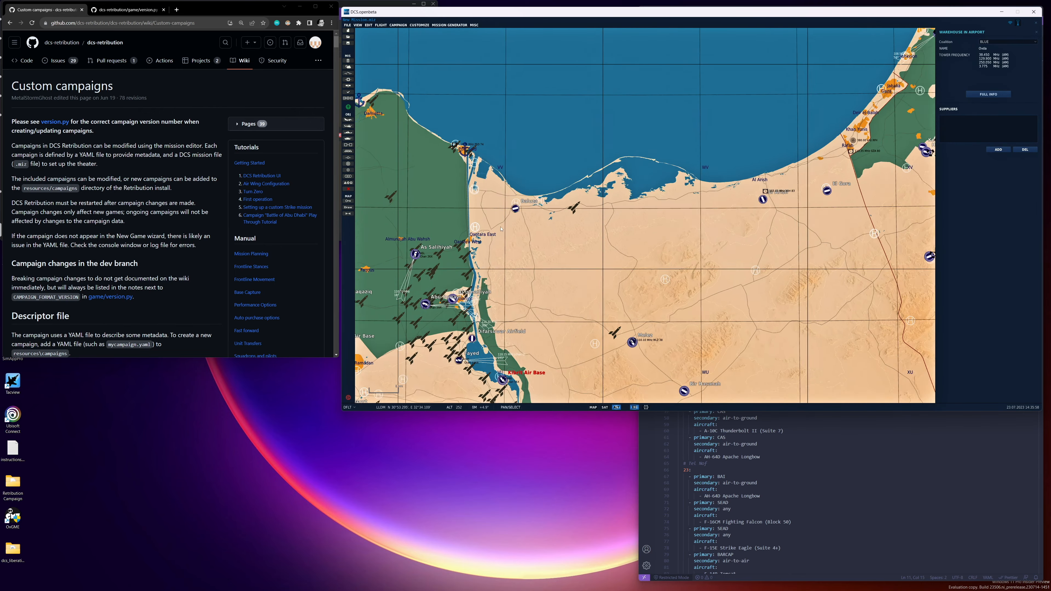
{"action": "scroll", "coordinate": [543, 229], "scroll_direction": "down", "scroll_amount": 10}
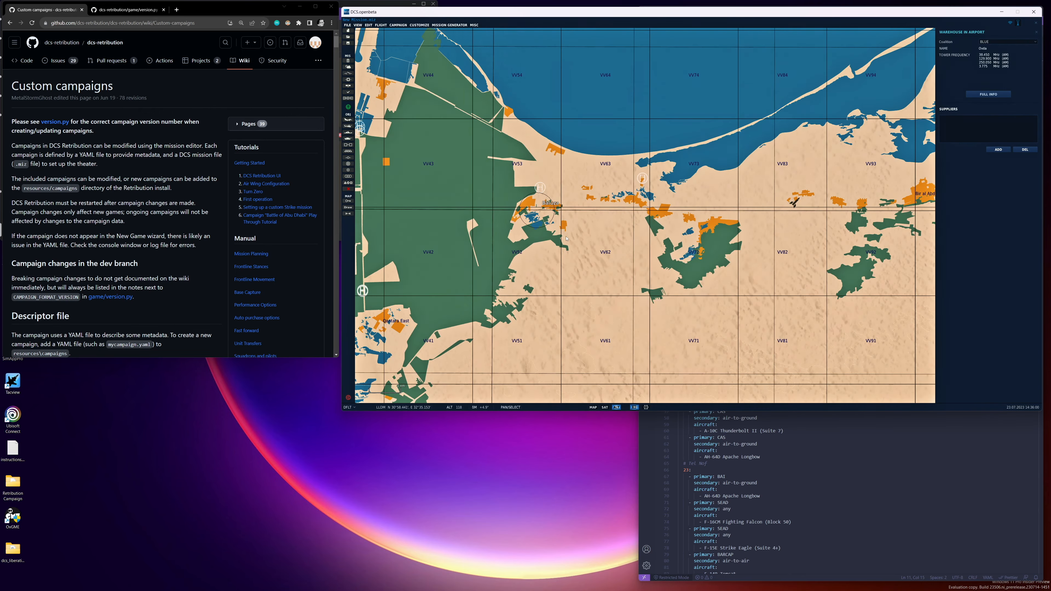
{"action": "scroll", "coordinate": [658, 327], "scroll_direction": "up", "scroll_amount": 10}
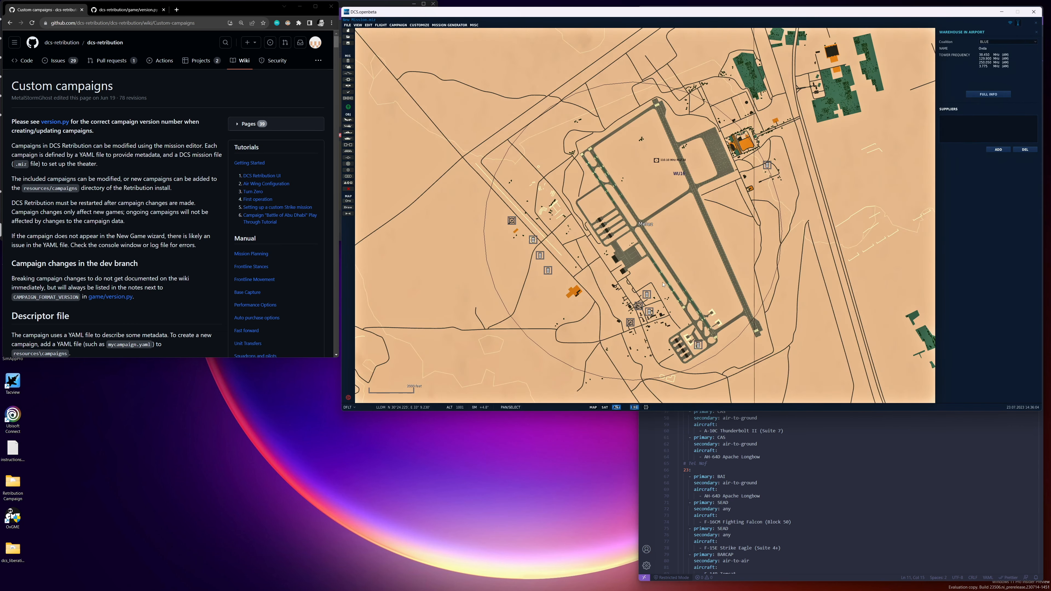
{"action": "scroll", "coordinate": [663, 285], "scroll_direction": "down", "scroll_amount": 10}
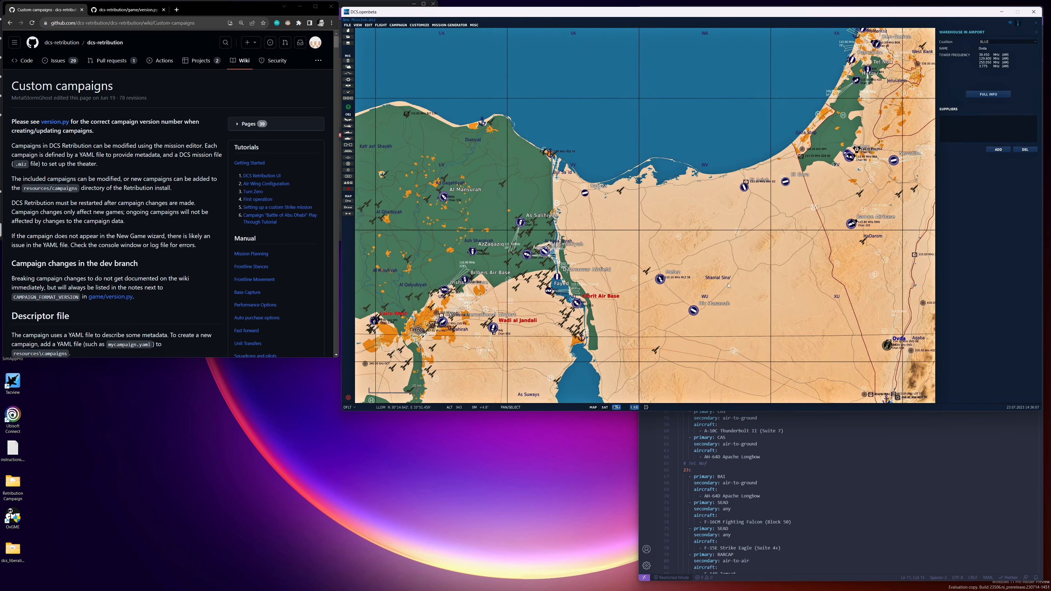
{"action": "left_click_drag", "start_coordinate": [729, 286], "coordinate": [661, 249]}
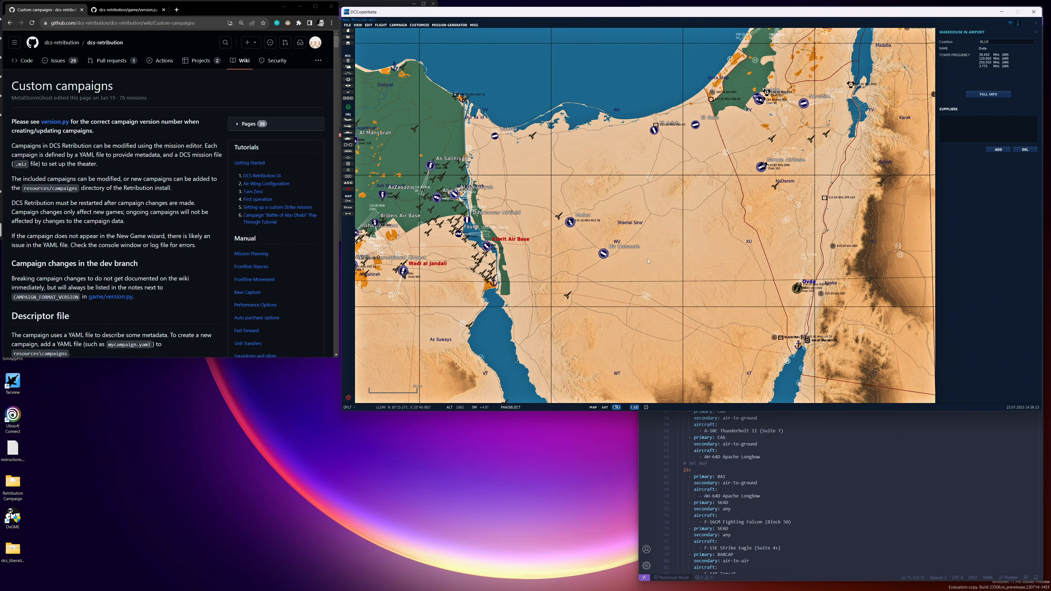
{"action": "left_click", "coordinate": [696, 269]}
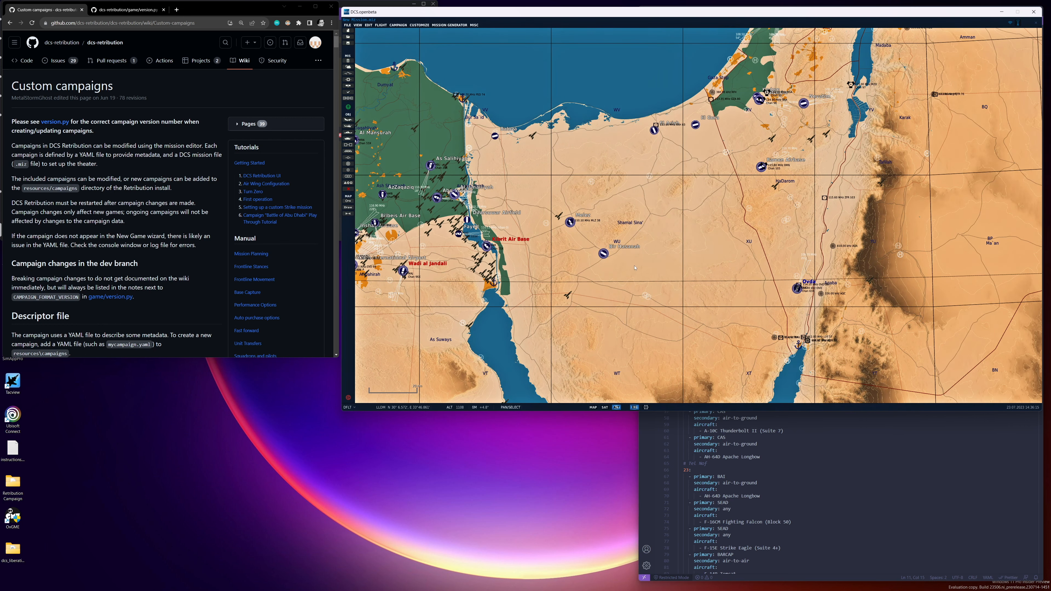
{"action": "left_click_drag", "start_coordinate": [567, 270], "coordinate": [798, 209]}
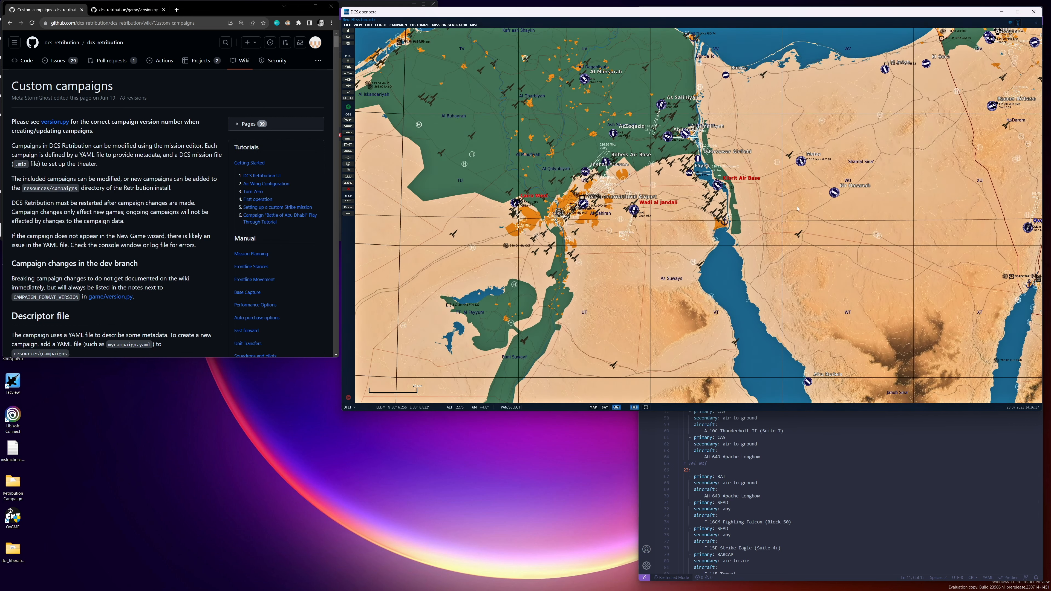
{"action": "left_click_drag", "start_coordinate": [695, 256], "coordinate": [658, 310]}
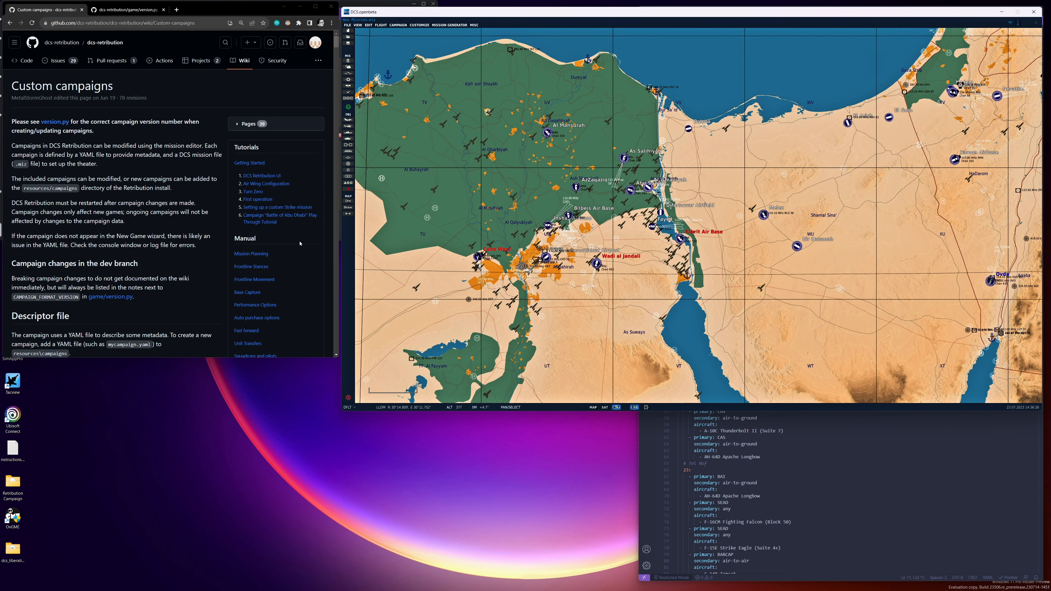
- Read the Custom campaigns wiki page down to Forward Operating Bases and highlight the truck type that defines a FOB, SKP-11 Mobile ATC
{"action": "scroll", "coordinate": [175, 273], "scroll_direction": "down", "scroll_amount": 3}
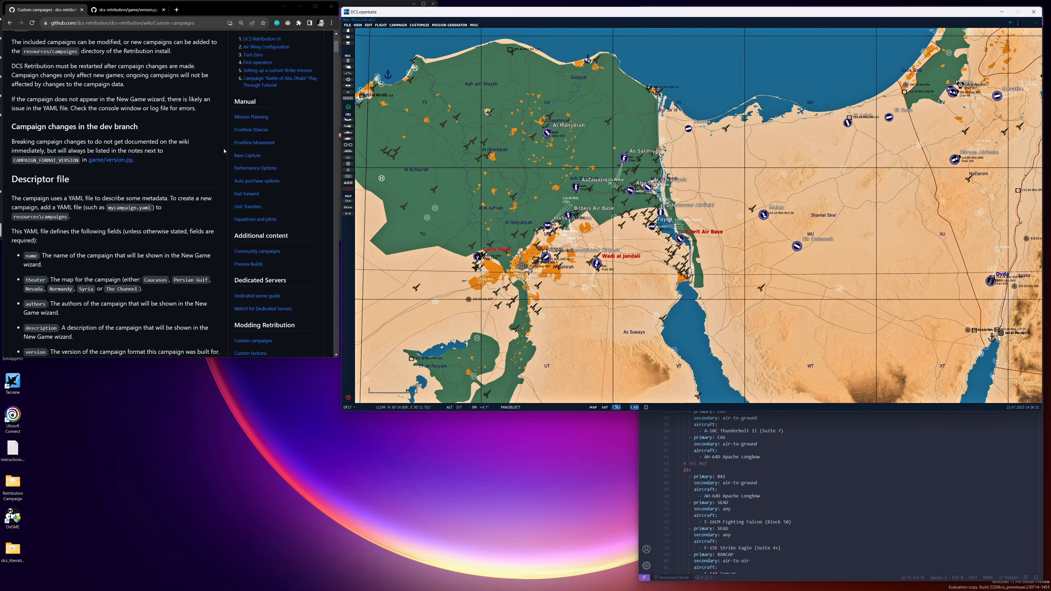
{"action": "scroll", "coordinate": [244, 268], "scroll_direction": "down", "scroll_amount": 2}
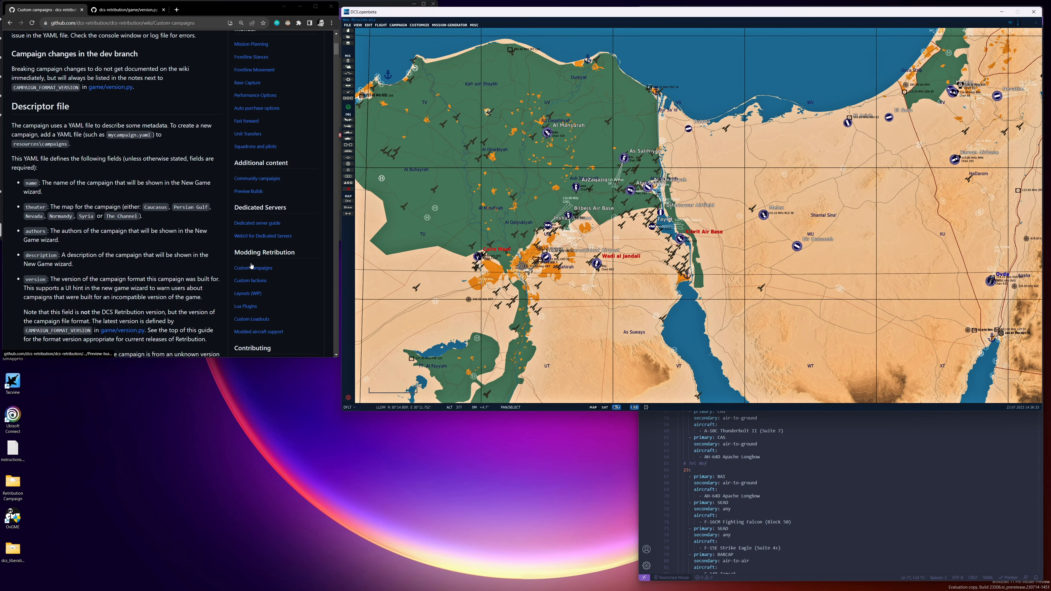
{"action": "scroll", "coordinate": [244, 268], "scroll_direction": "down", "scroll_amount": 15}
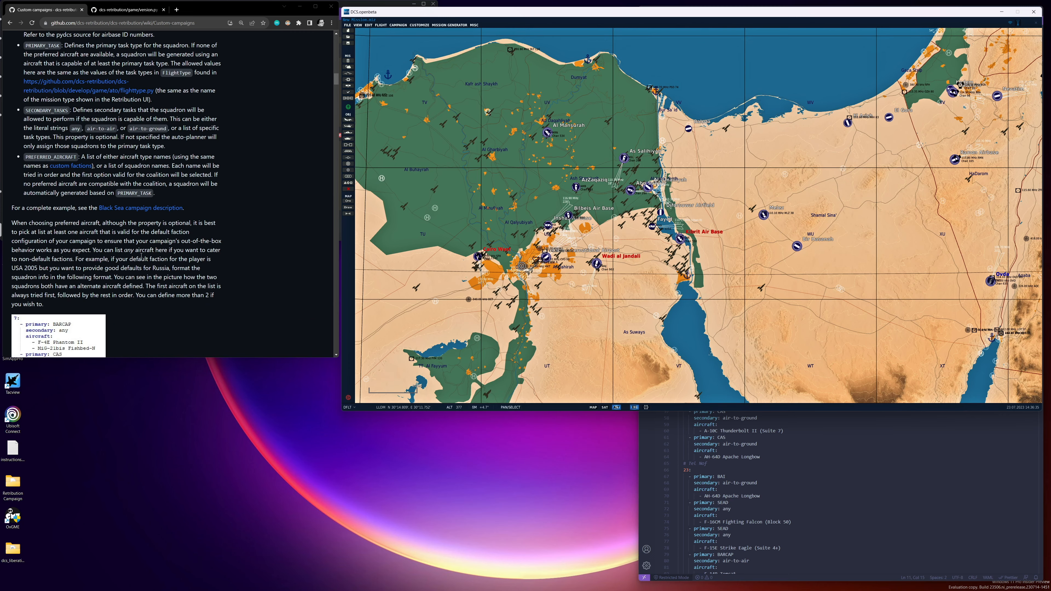
{"action": "scroll", "coordinate": [135, 255], "scroll_direction": "down", "scroll_amount": 10}
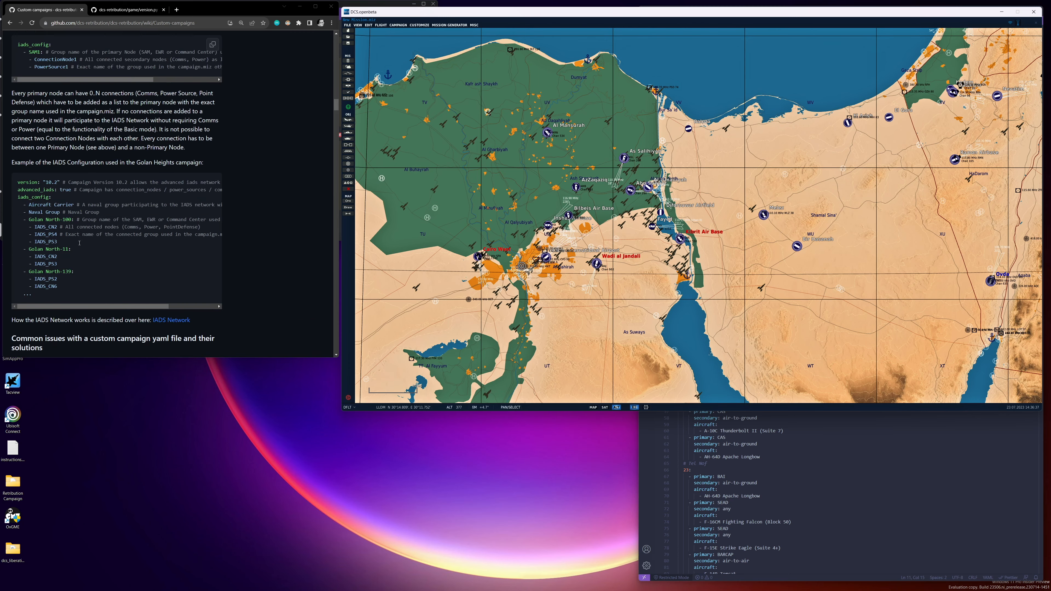
{"action": "scroll", "coordinate": [79, 244], "scroll_direction": "down", "scroll_amount": 10}
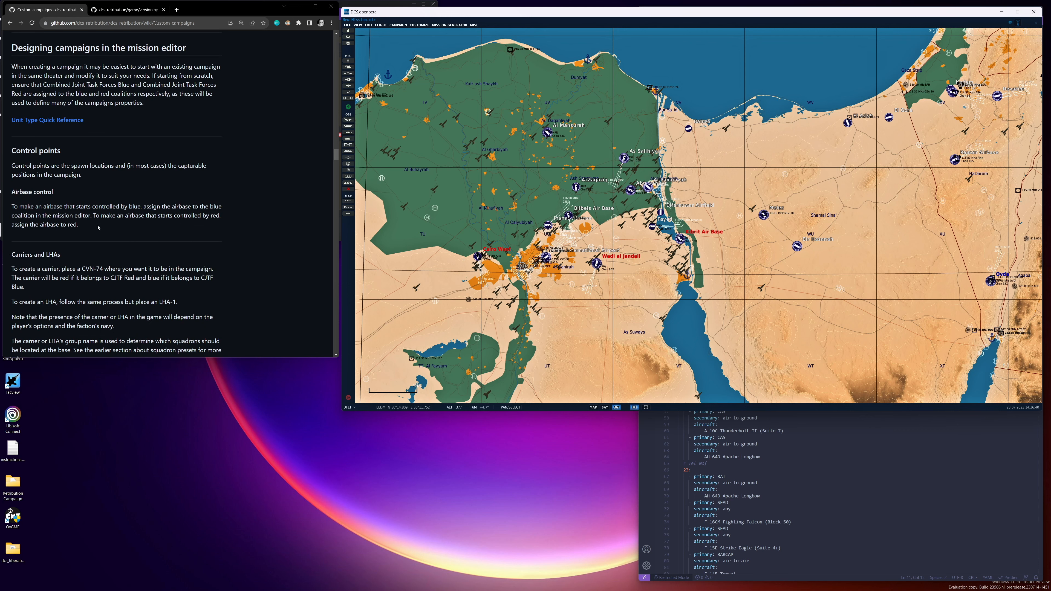
{"action": "scroll", "coordinate": [98, 227], "scroll_direction": "down", "scroll_amount": 8}
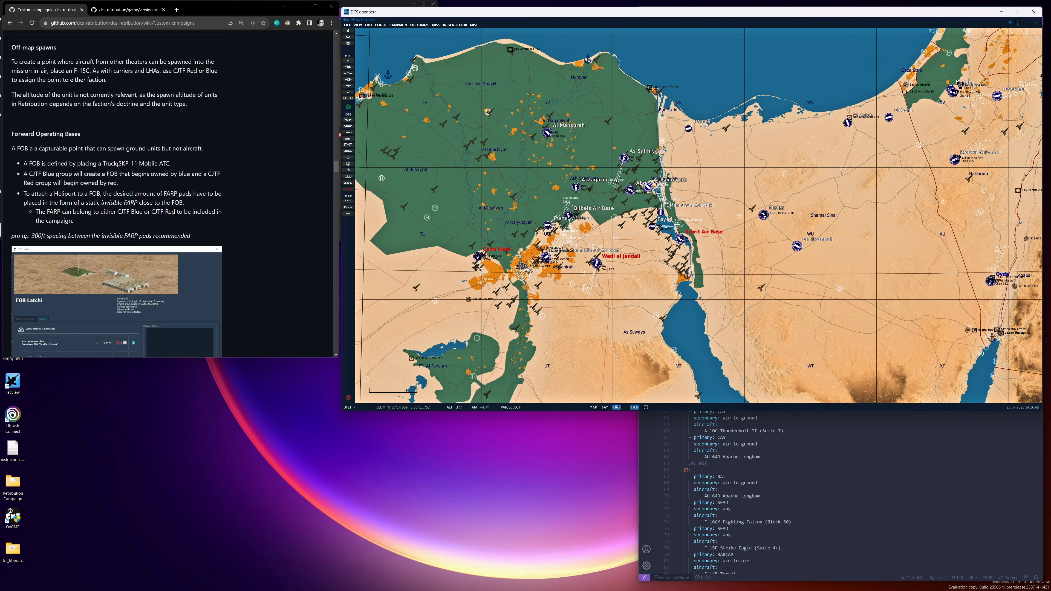
{"action": "left_click_drag", "start_coordinate": [119, 163], "coordinate": [170, 163]}
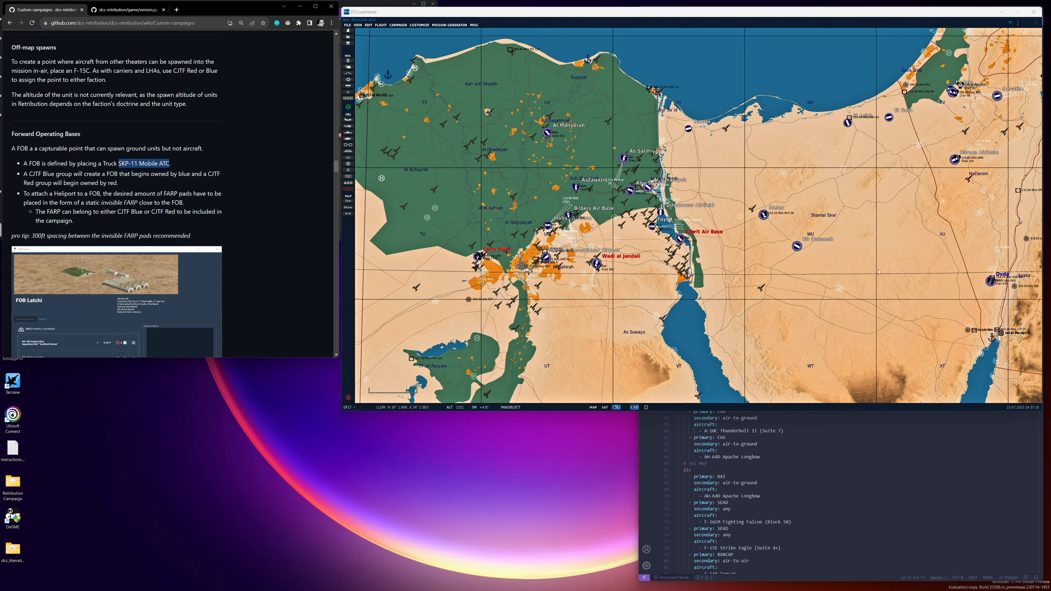
- Start a new vehicle group for the Nekhel area in central Sinai and set its category to Unarmed
{"action": "scroll", "coordinate": [879, 272], "scroll_direction": "up", "scroll_amount": 3}
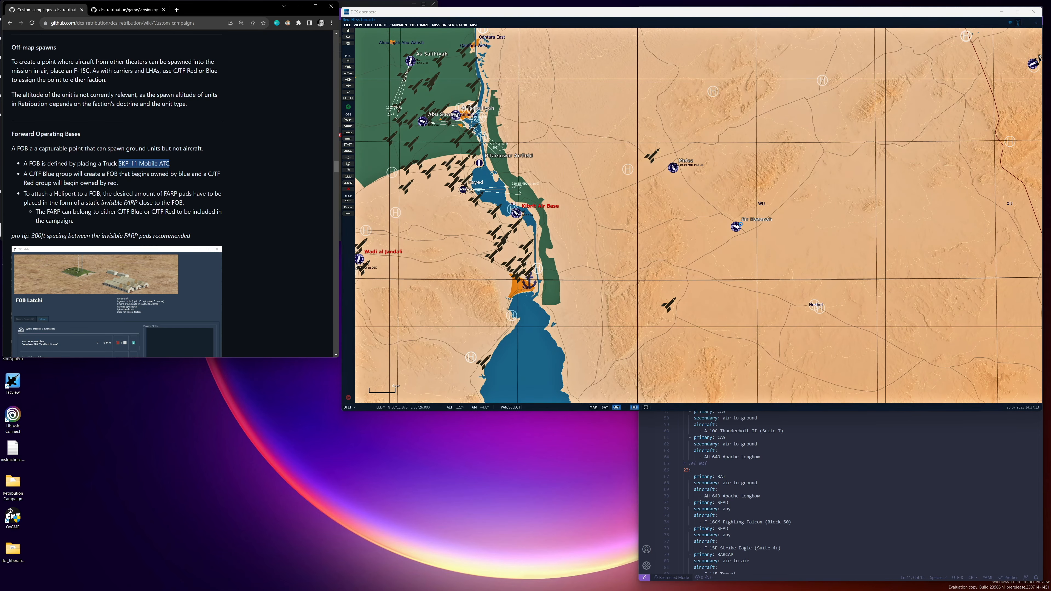
{"action": "scroll", "coordinate": [795, 266], "scroll_direction": "up", "scroll_amount": 2}
{"action": "scroll", "coordinate": [847, 341], "scroll_direction": "up", "scroll_amount": 7}
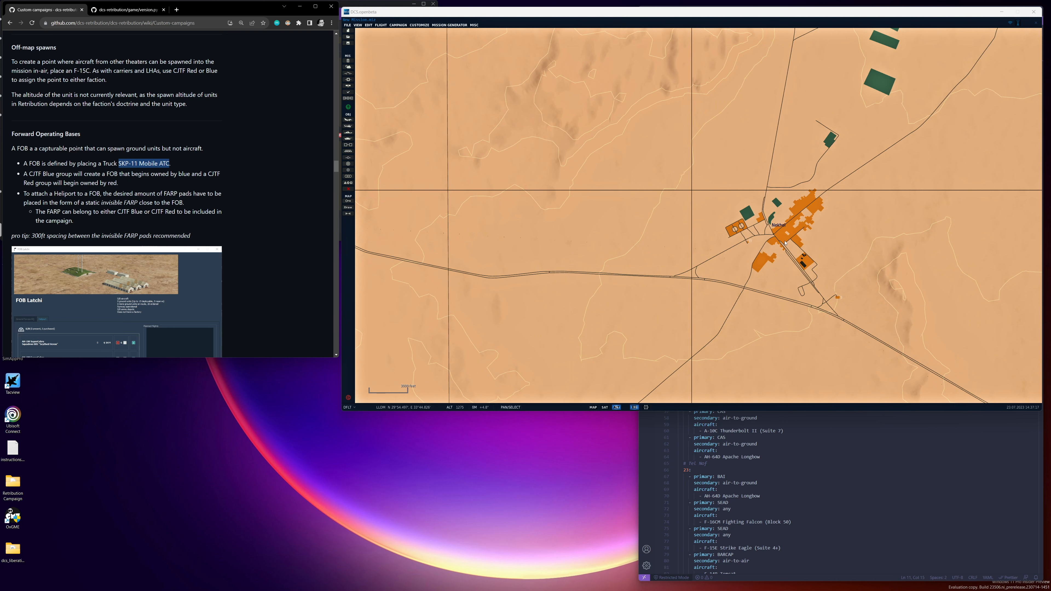
{"action": "scroll", "coordinate": [790, 243], "scroll_direction": "down", "scroll_amount": 2}
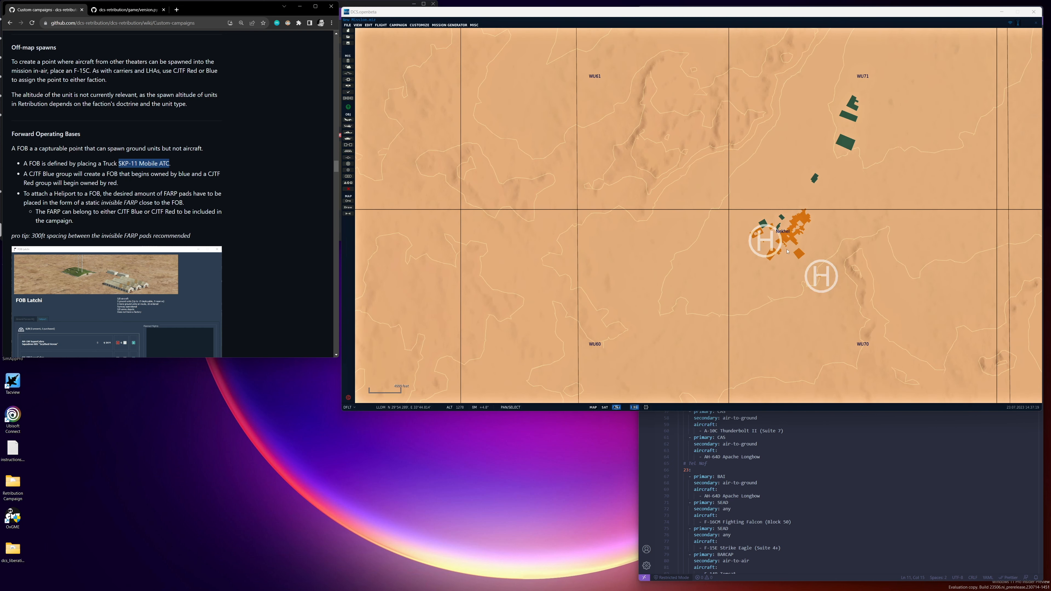
{"action": "left_click", "coordinate": [348, 139]}
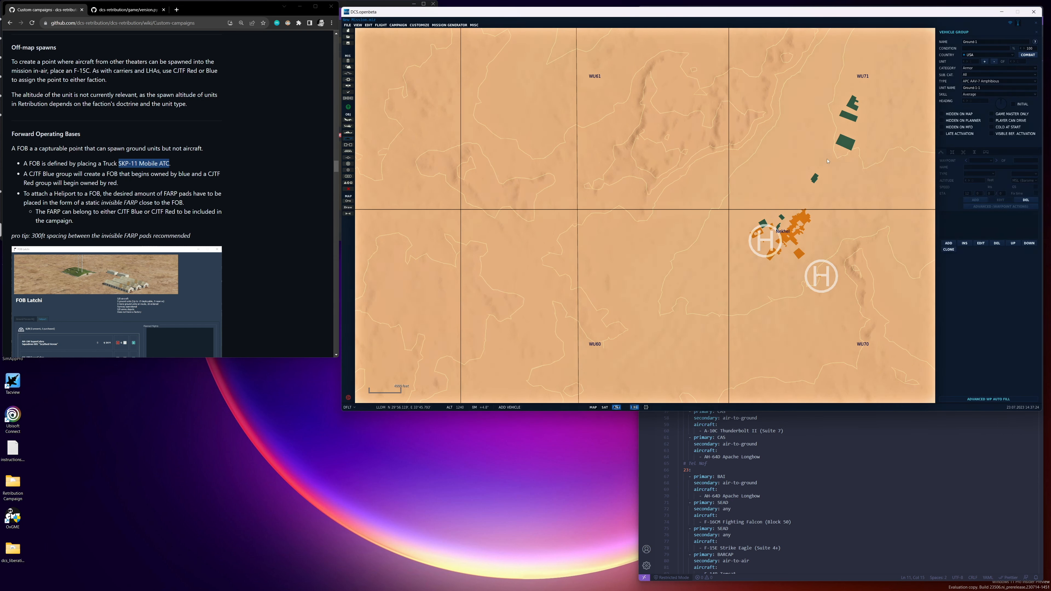
{"action": "left_click", "coordinate": [973, 71]}
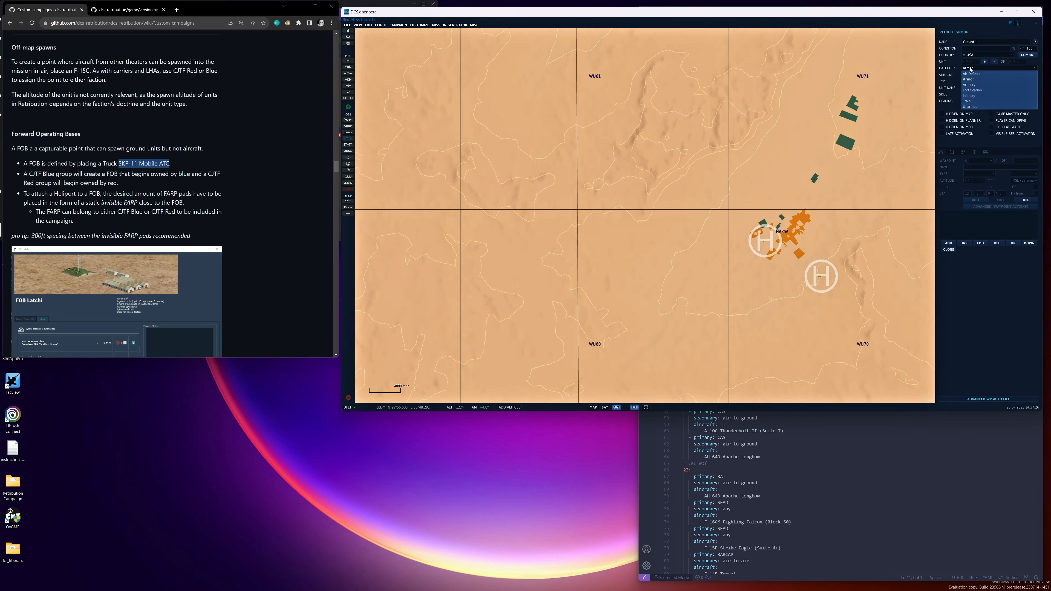
{"action": "left_click", "coordinate": [988, 106]}
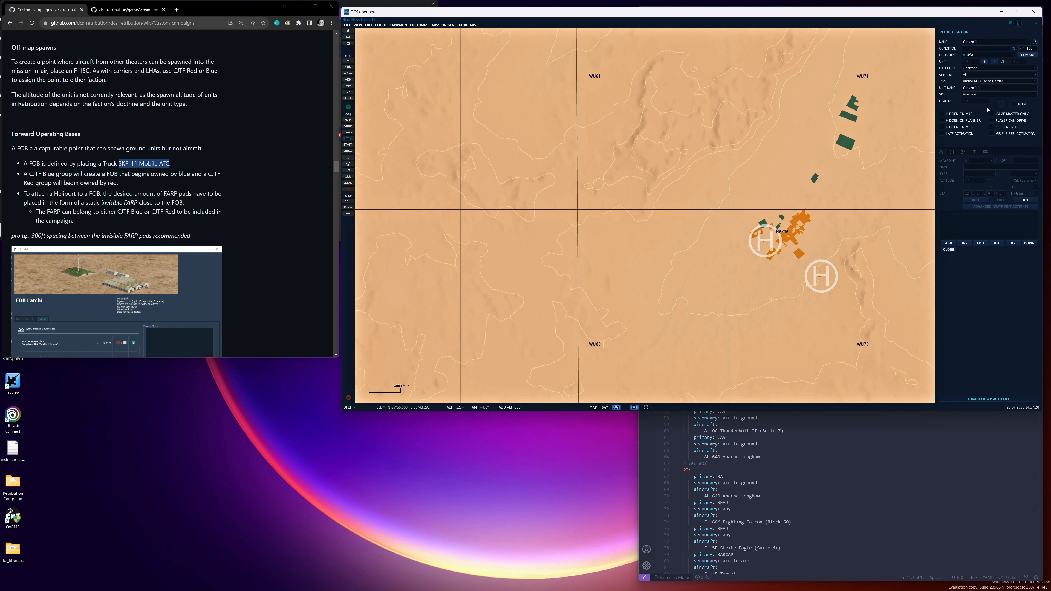
- Set the new vehicle group's country to Combined Joint Task Forces Red
{"action": "left_click", "coordinate": [976, 81]}
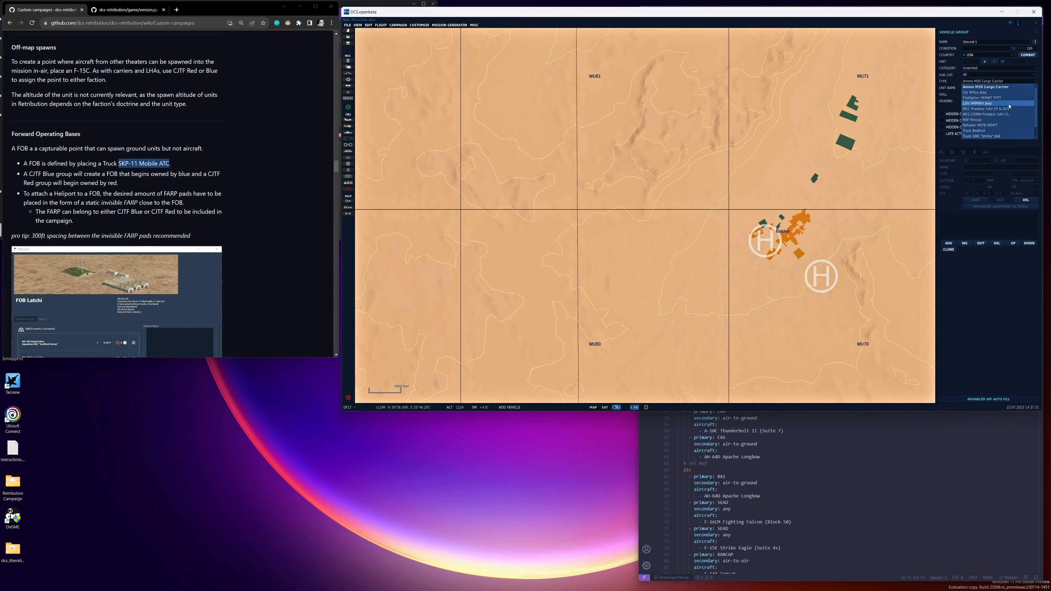
{"action": "scroll", "coordinate": [1013, 122], "scroll_direction": "down", "scroll_amount": 1}
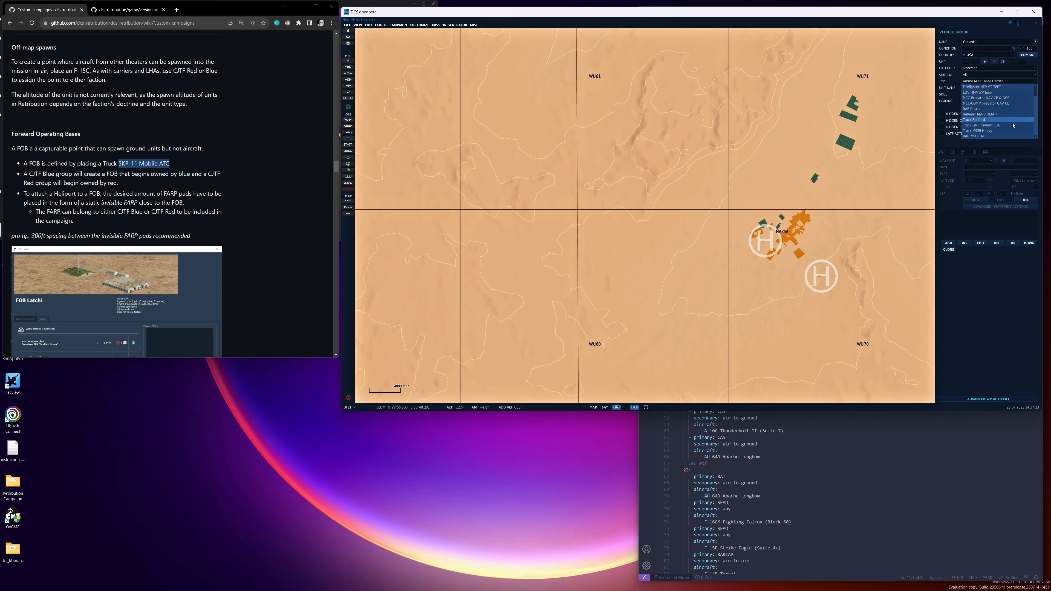
{"action": "scroll", "coordinate": [1013, 126], "scroll_direction": "up", "scroll_amount": 1}
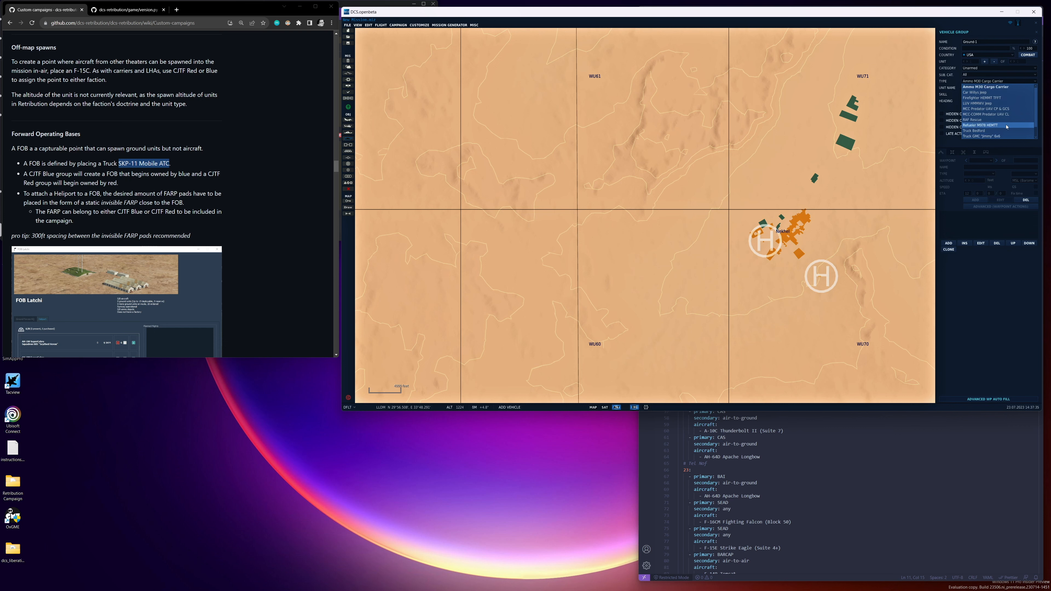
{"action": "left_click", "coordinate": [1003, 56]}
{"action": "left_click", "coordinate": [1004, 55]}
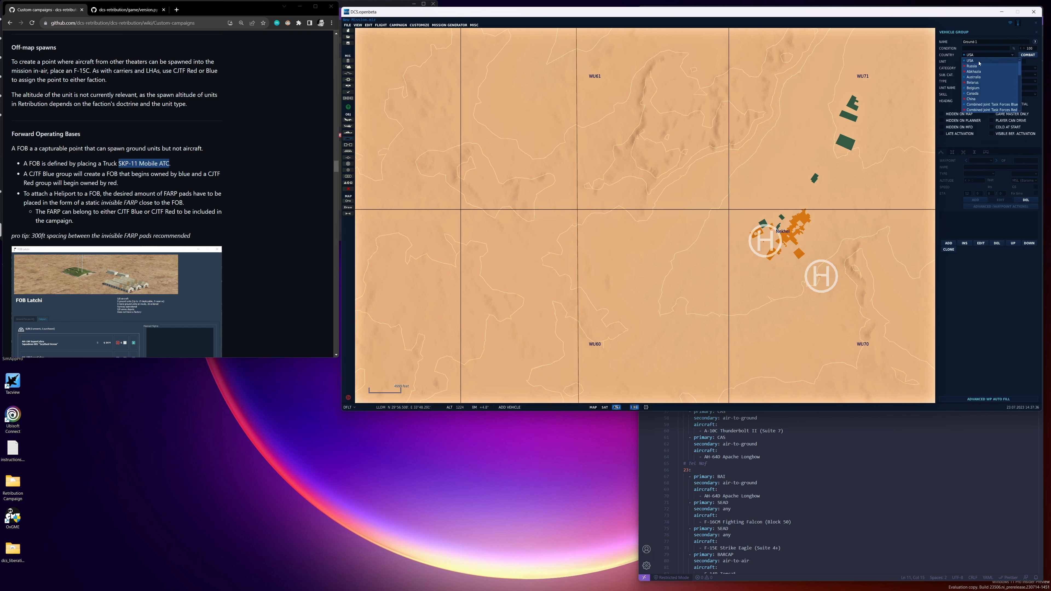
{"action": "left_click", "coordinate": [999, 109]}
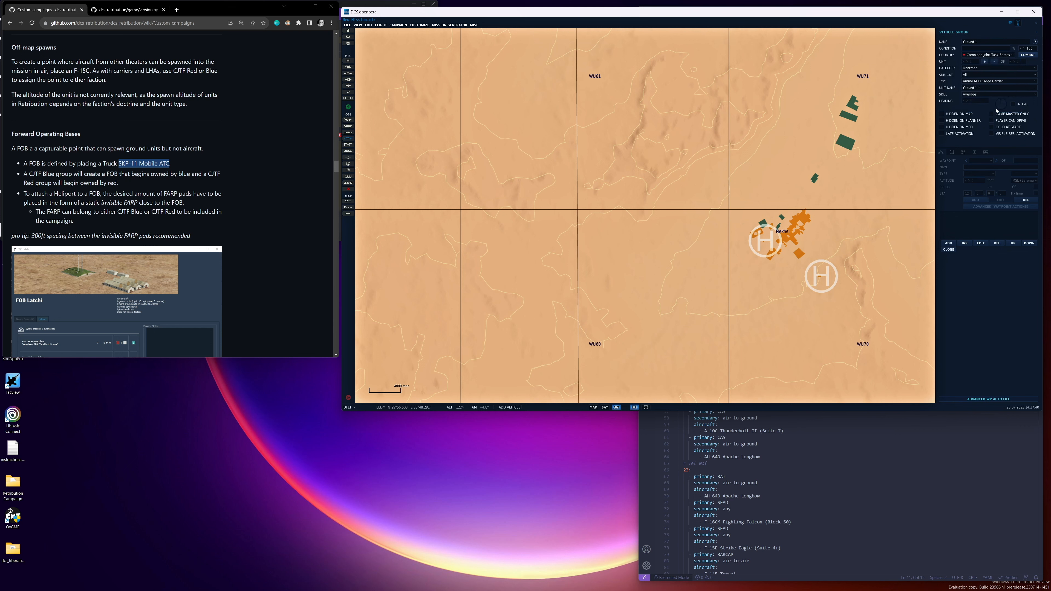
- Set the vehicle group's unit type to Truck SKP-11 Mobile ATC
{"action": "left_click", "coordinate": [977, 82]}
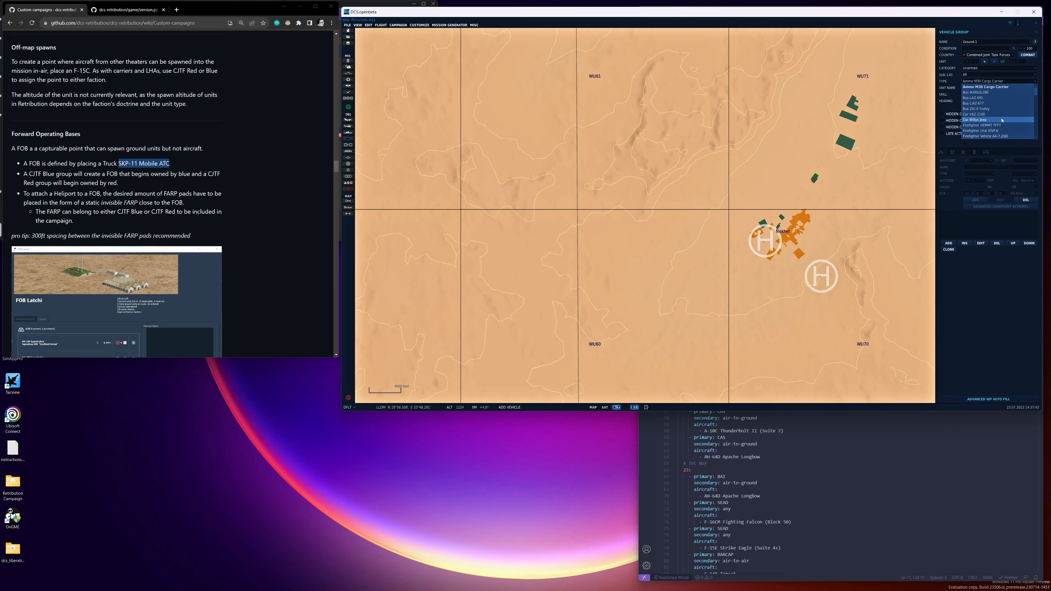
{"action": "scroll", "coordinate": [1002, 117], "scroll_direction": "down", "scroll_amount": 3}
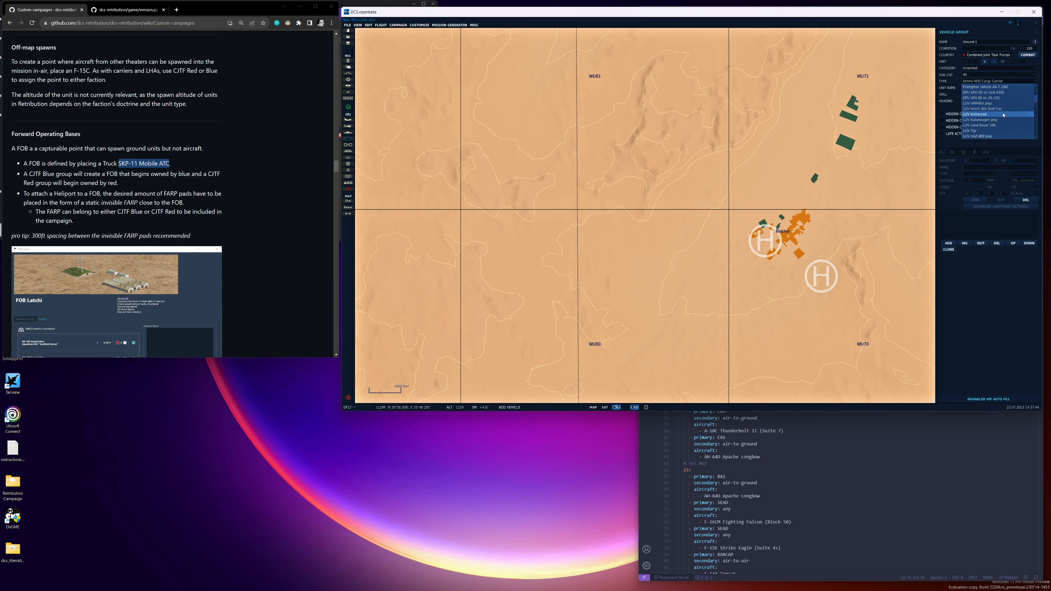
{"action": "scroll", "coordinate": [1003, 115], "scroll_direction": "down", "scroll_amount": 2}
{"action": "scroll", "coordinate": [1000, 119], "scroll_direction": "down", "scroll_amount": 2}
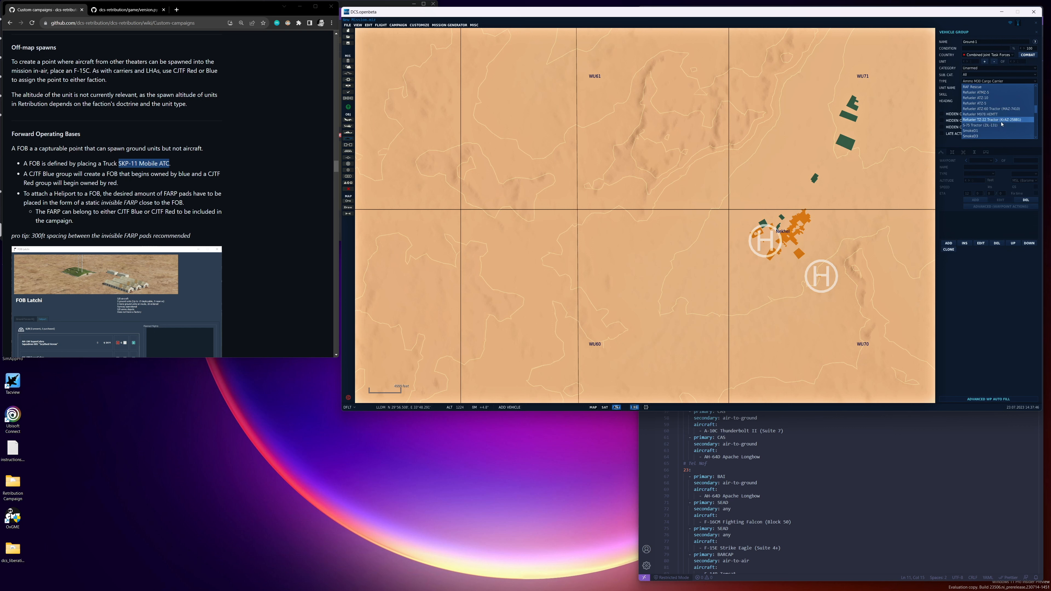
{"action": "scroll", "coordinate": [997, 122], "scroll_direction": "down", "scroll_amount": 3}
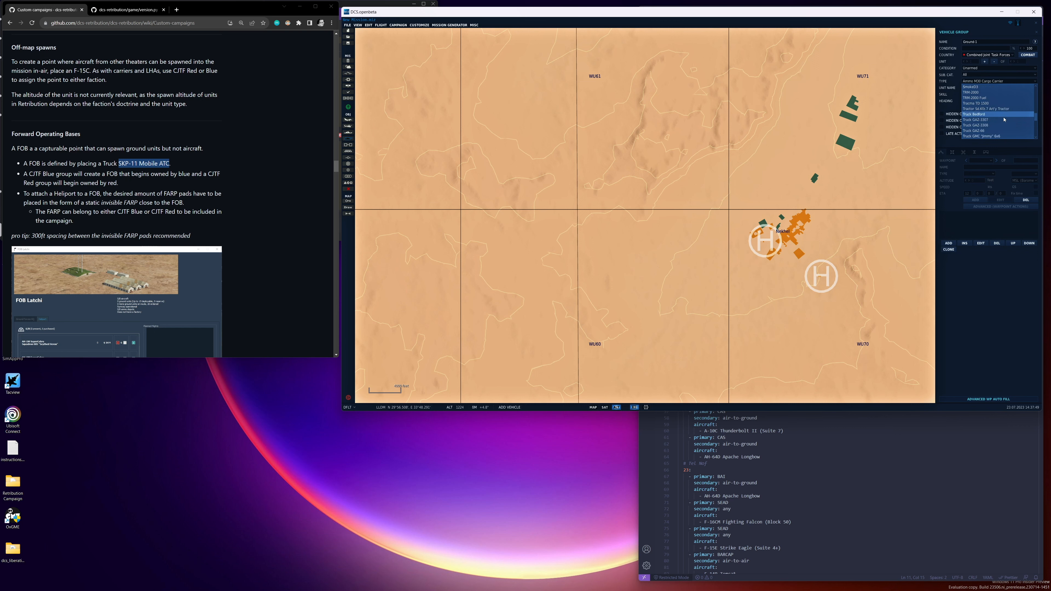
{"action": "scroll", "coordinate": [1001, 123], "scroll_direction": "down", "scroll_amount": 1}
{"action": "scroll", "coordinate": [1002, 121], "scroll_direction": "down", "scroll_amount": 1}
{"action": "scroll", "coordinate": [1000, 108], "scroll_direction": "down", "scroll_amount": 1}
{"action": "scroll", "coordinate": [1000, 108], "scroll_direction": "down", "scroll_amount": 2}
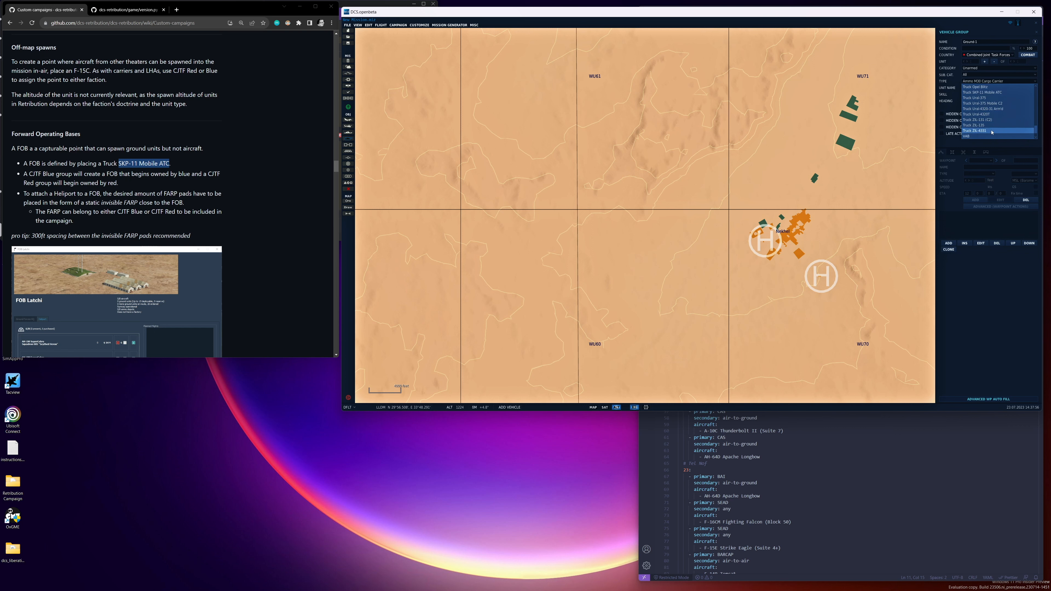
{"action": "left_click", "coordinate": [984, 92]}
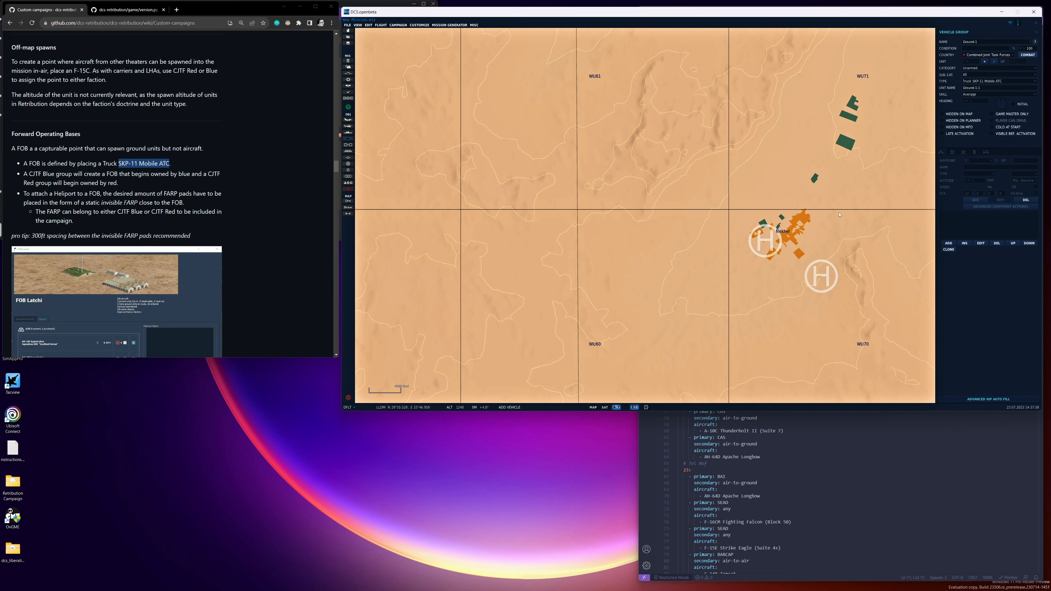
- Place the Mobile ATC truck group on the map in the open desert northeast of Nekhel
{"action": "scroll", "coordinate": [900, 251], "scroll_direction": "up", "scroll_amount": 4}
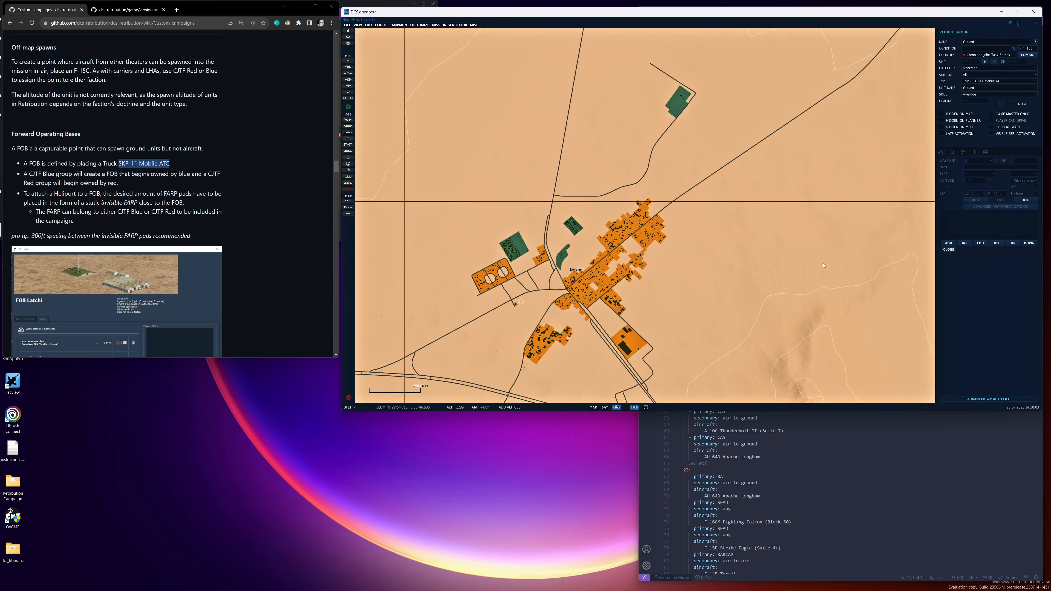
{"action": "scroll", "coordinate": [824, 266], "scroll_direction": "up", "scroll_amount": 4}
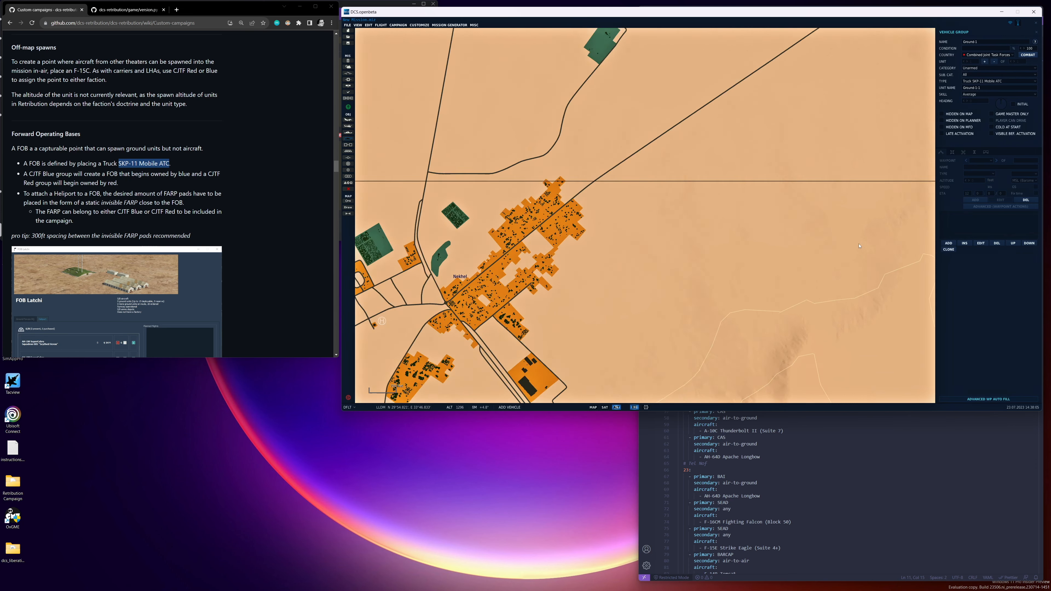
{"action": "scroll", "coordinate": [860, 245], "scroll_direction": "down", "scroll_amount": 3}
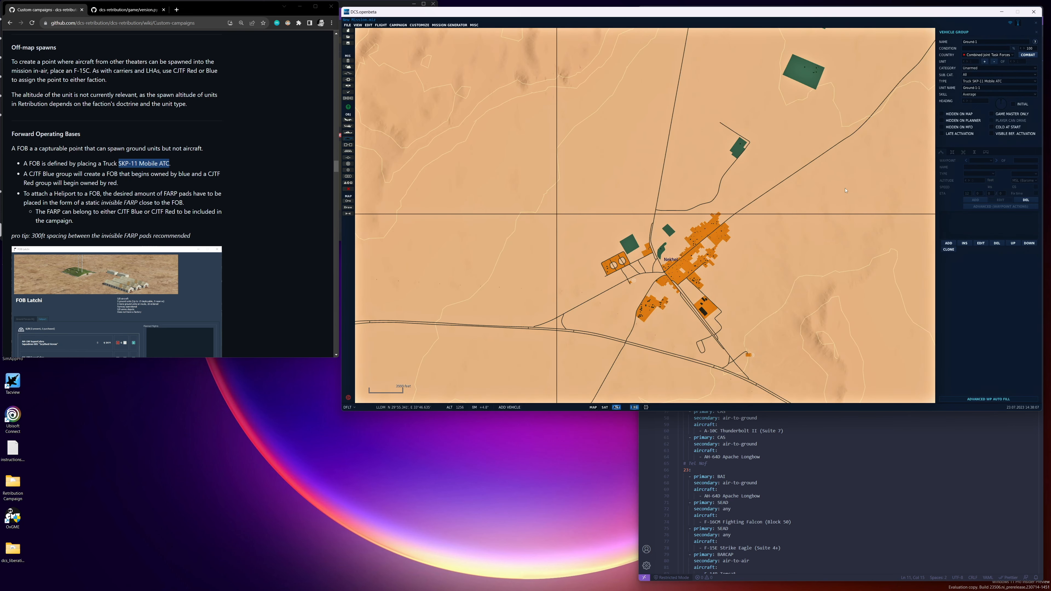
{"action": "left_click_drag", "start_coordinate": [851, 198], "coordinate": [668, 236]}
{"action": "left_click_drag", "start_coordinate": [771, 203], "coordinate": [690, 210]}
{"action": "left_click", "coordinate": [690, 211]}
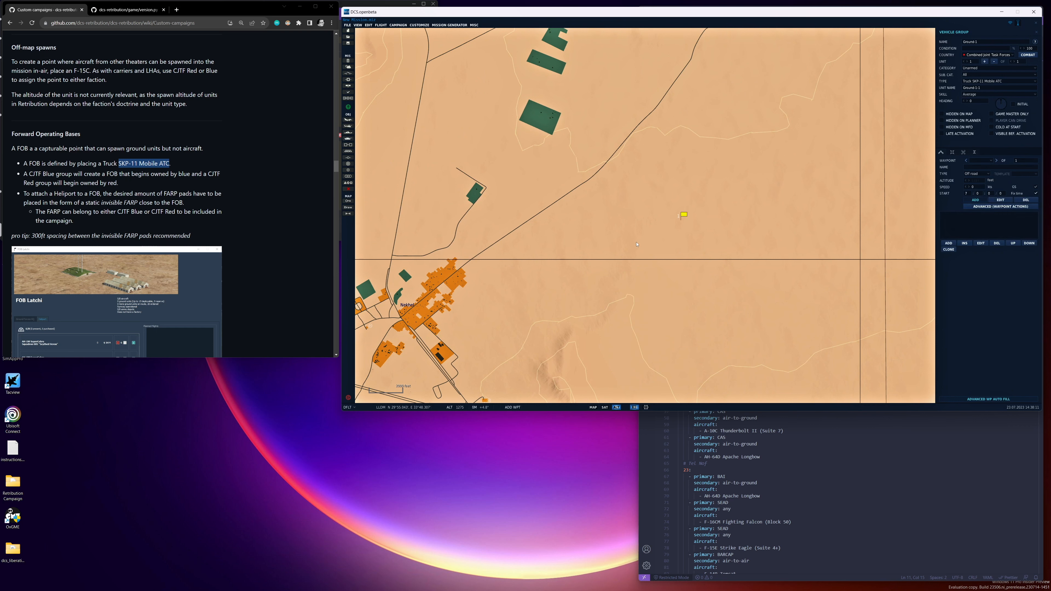
- Name the placed truck group FOB Nekhel and finish editing it
{"action": "left_click_drag", "start_coordinate": [982, 43], "coordinate": [928, 42]}
{"action": "type", "text": "FOB Nekhel"}
{"action": "key", "text": "Escape"}
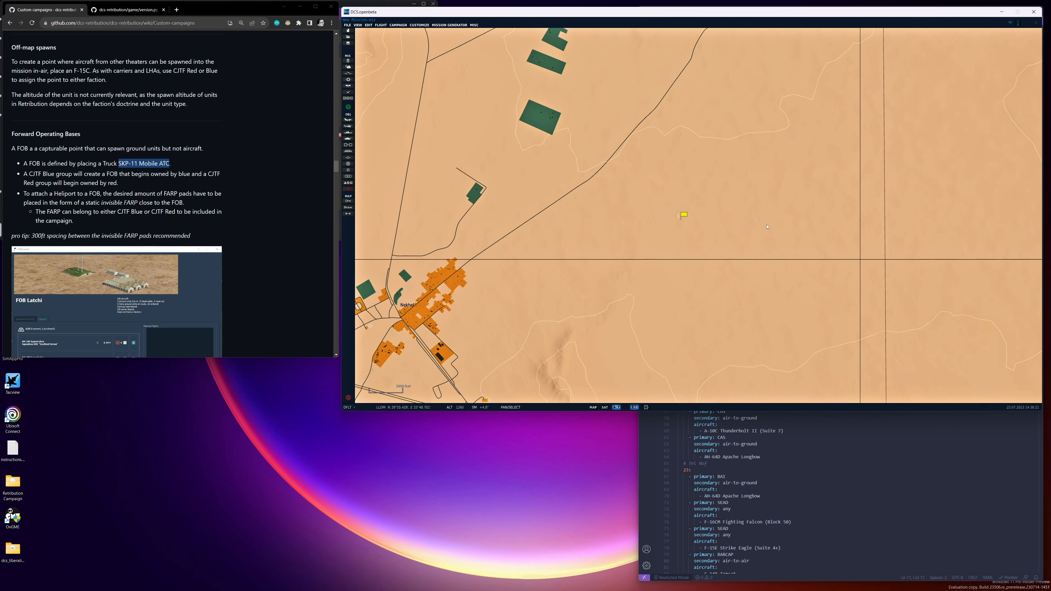
{"action": "left_click", "coordinate": [767, 227]}
- Read the Supply routes section of the Custom campaigns wiki page for how routes between control points are defined
{"action": "scroll", "coordinate": [702, 234], "scroll_direction": "down", "scroll_amount": 8}
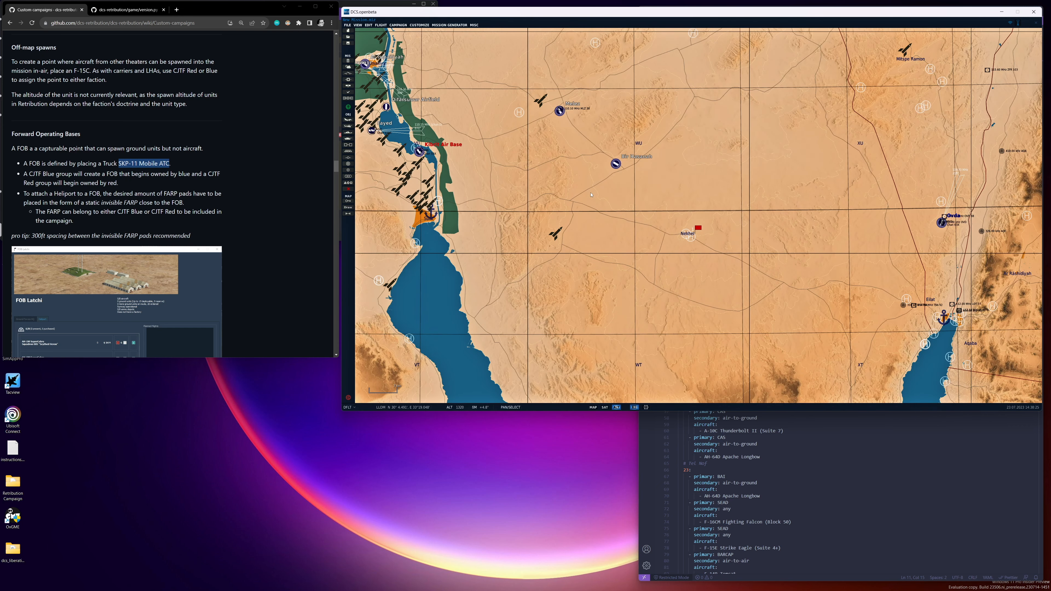
{"action": "scroll", "coordinate": [119, 203], "scroll_direction": "down", "scroll_amount": 15}
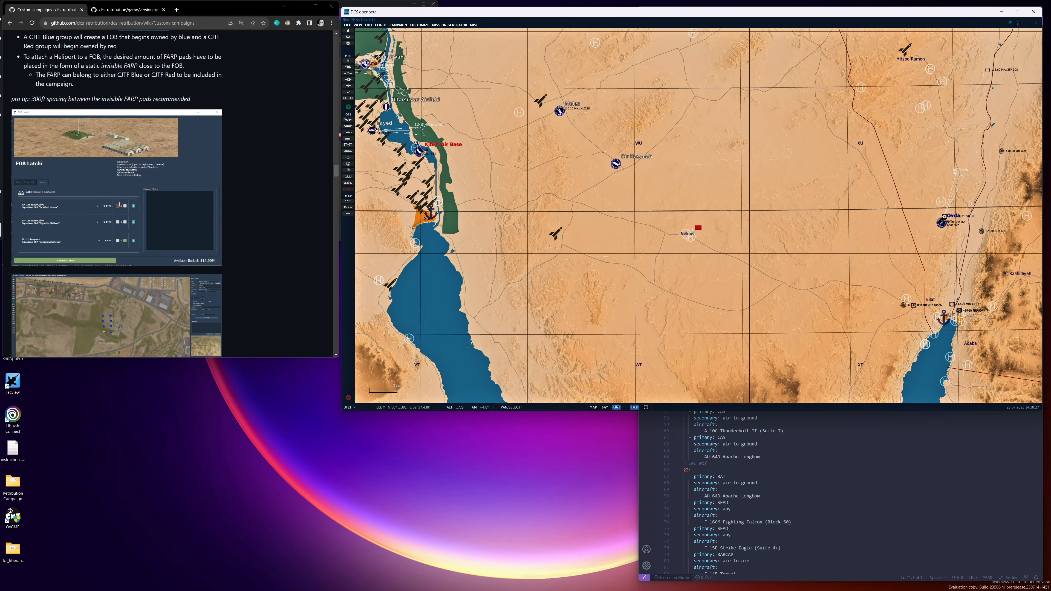
{"action": "scroll", "coordinate": [119, 207], "scroll_direction": "down", "scroll_amount": 15}
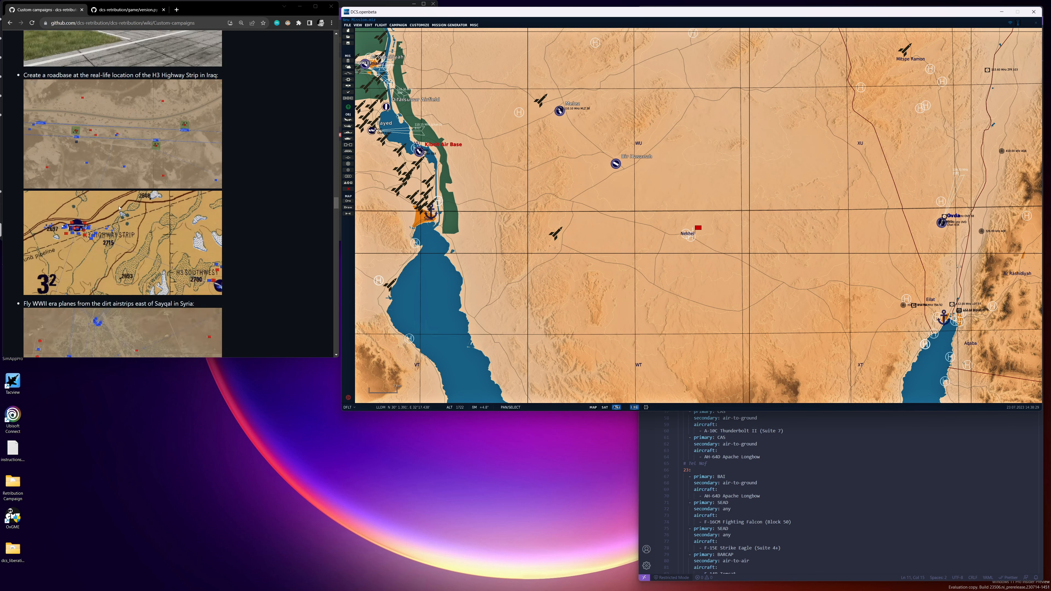
{"action": "scroll", "coordinate": [114, 210], "scroll_direction": "down", "scroll_amount": 2}
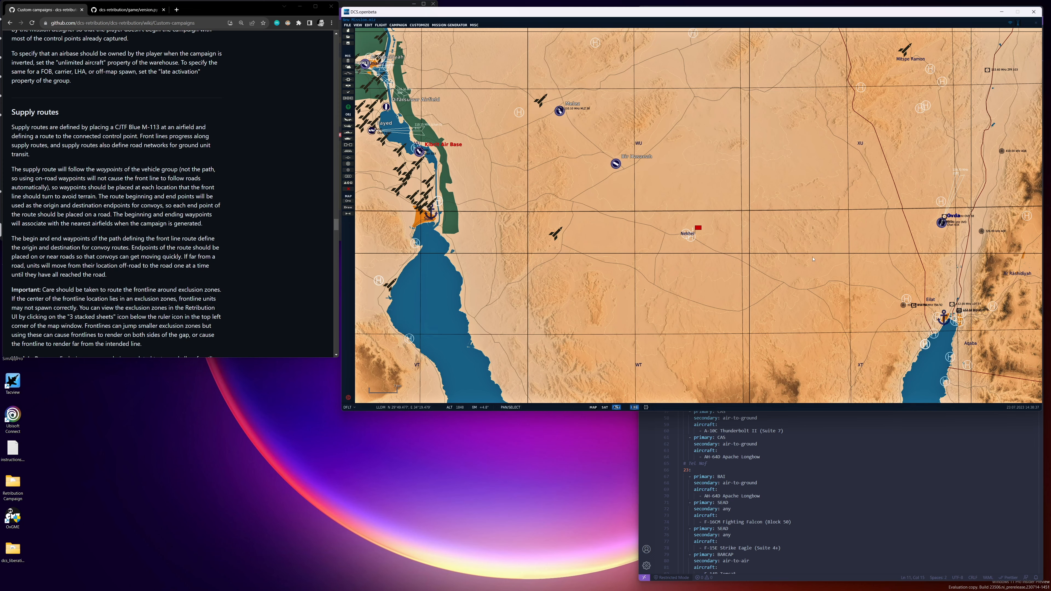
- Examine the terrain and roads between the Ovda airfield and the FOB near Nekhel for a possible supply route
{"action": "scroll", "coordinate": [813, 259], "scroll_direction": "up", "scroll_amount": 8}
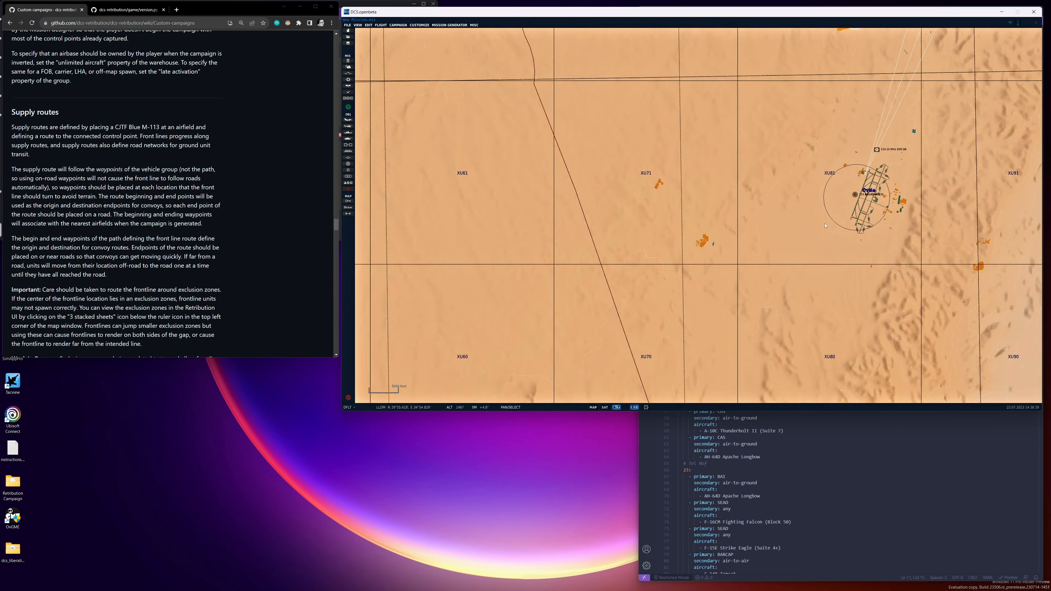
{"action": "scroll", "coordinate": [825, 225], "scroll_direction": "up", "scroll_amount": 4}
{"action": "scroll", "coordinate": [872, 178], "scroll_direction": "up", "scroll_amount": 3}
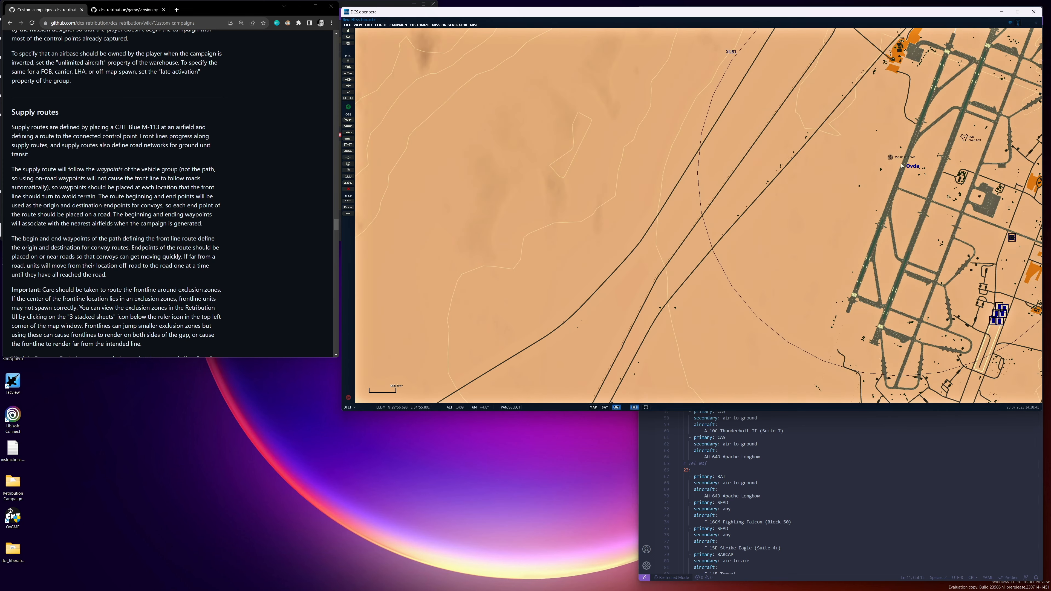
{"action": "scroll", "coordinate": [839, 191], "scroll_direction": "down", "scroll_amount": 10}
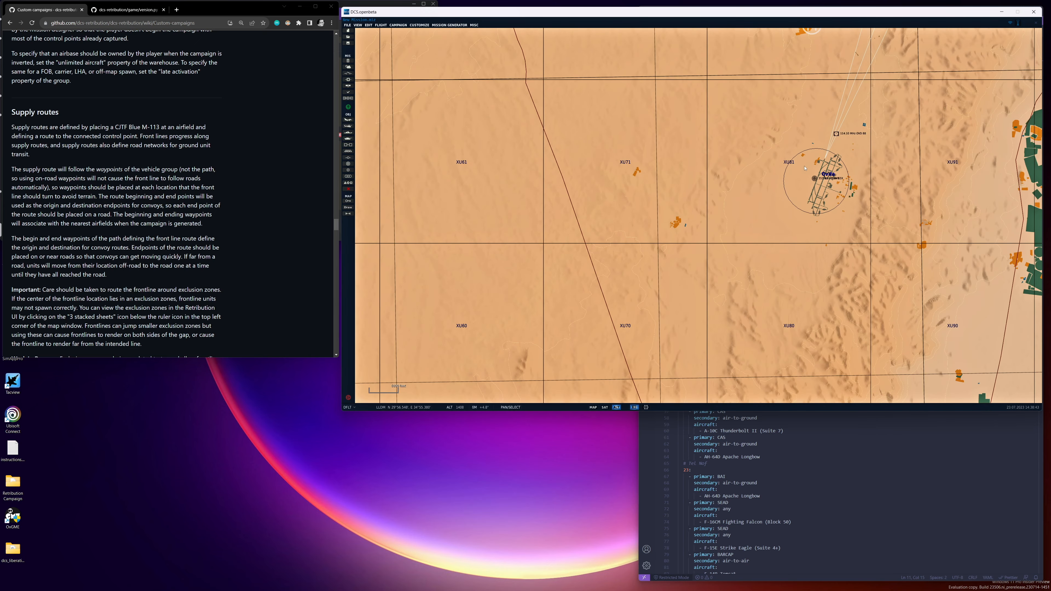
{"action": "scroll", "coordinate": [804, 171], "scroll_direction": "down", "scroll_amount": 2}
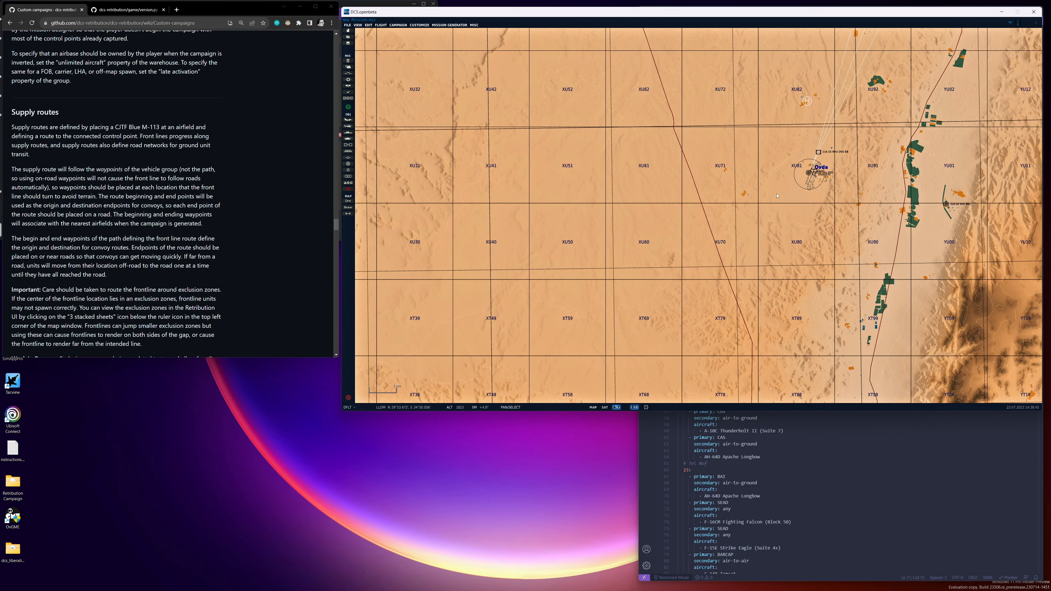
{"action": "scroll", "coordinate": [777, 196], "scroll_direction": "down", "scroll_amount": 3}
{"action": "scroll", "coordinate": [466, 190], "scroll_direction": "up", "scroll_amount": 4}
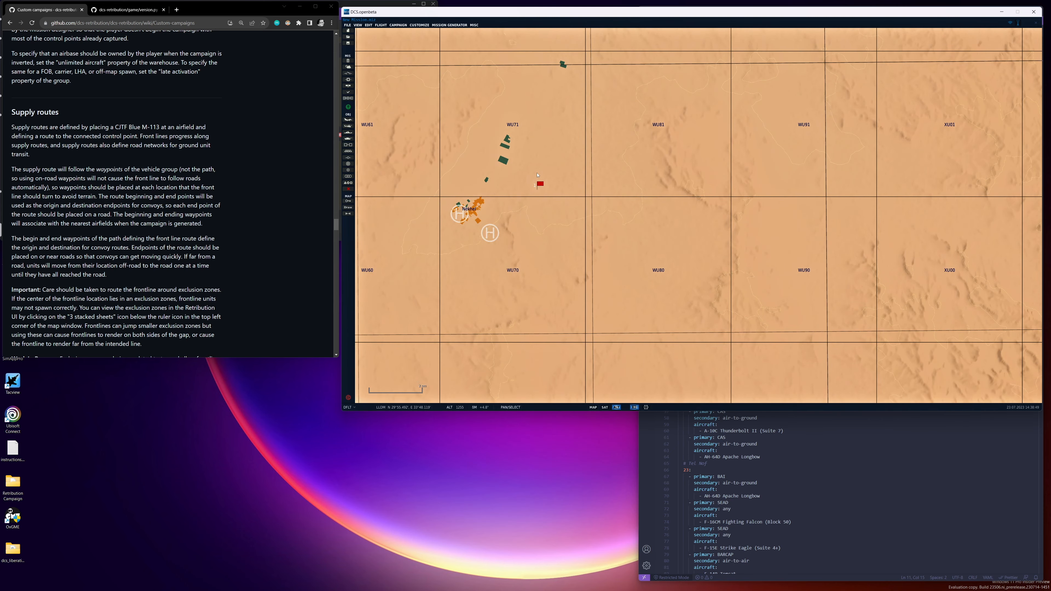
{"action": "scroll", "coordinate": [526, 190], "scroll_direction": "down", "scroll_amount": 6}
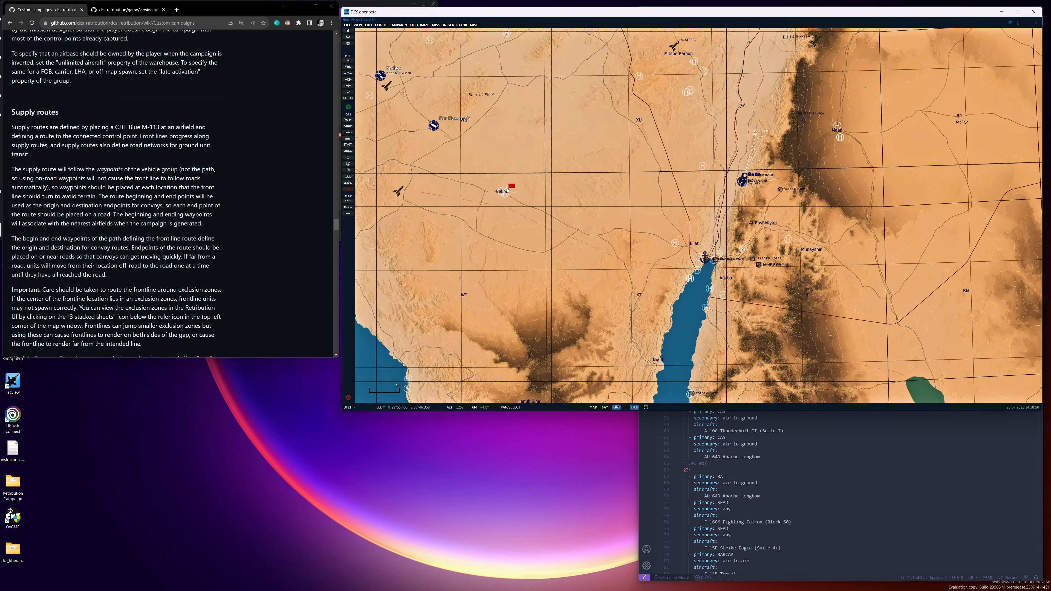
{"action": "scroll", "coordinate": [459, 143], "scroll_direction": "up", "scroll_amount": 5}
{"action": "scroll", "coordinate": [458, 148], "scroll_direction": "down", "scroll_amount": 3}
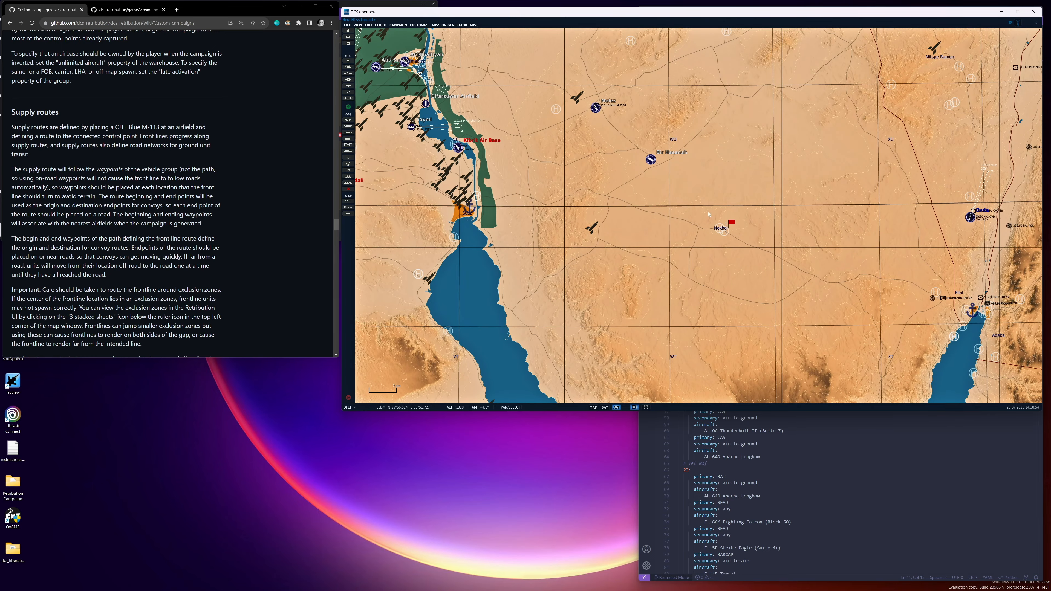
- Start a new vehicle group near the Ovda airfield with its country set to Combined Joint Task Forces Blue
{"action": "scroll", "coordinate": [964, 203], "scroll_direction": "up", "scroll_amount": 6}
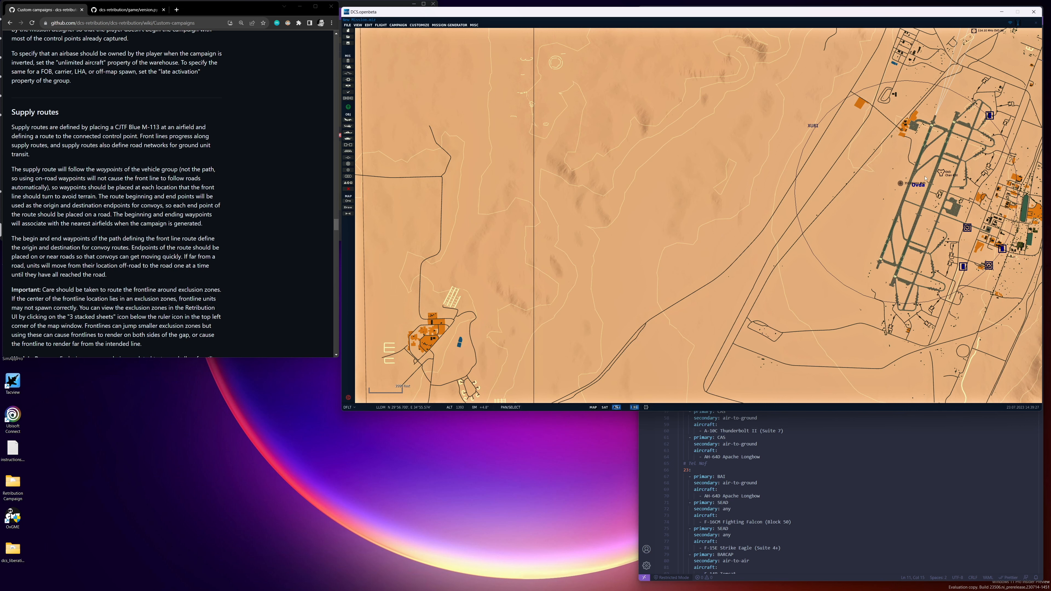
{"action": "scroll", "coordinate": [854, 136], "scroll_direction": "up", "scroll_amount": 4}
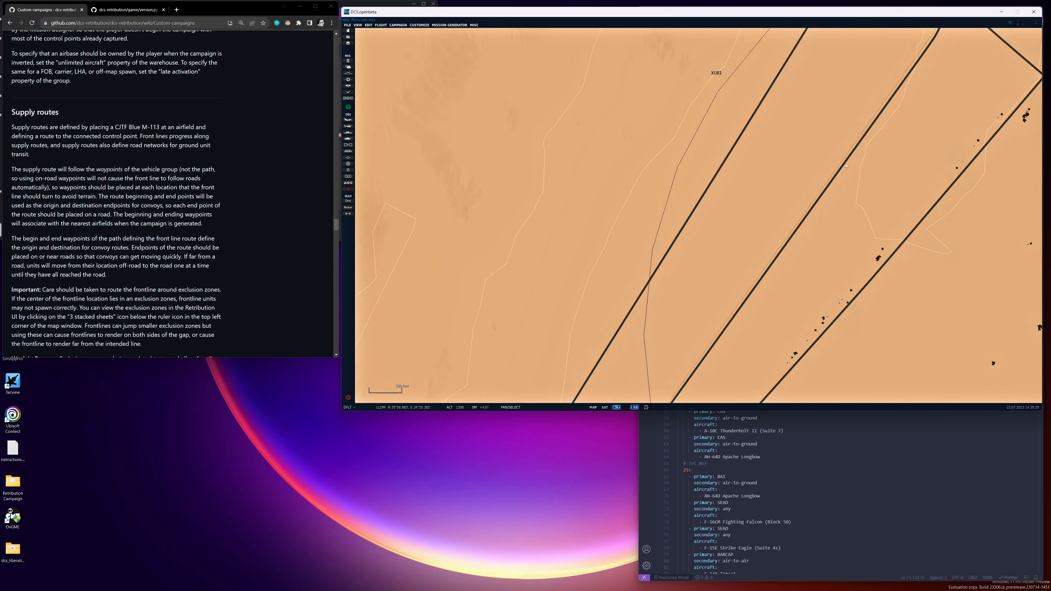
{"action": "scroll", "coordinate": [816, 107], "scroll_direction": "down", "scroll_amount": 4}
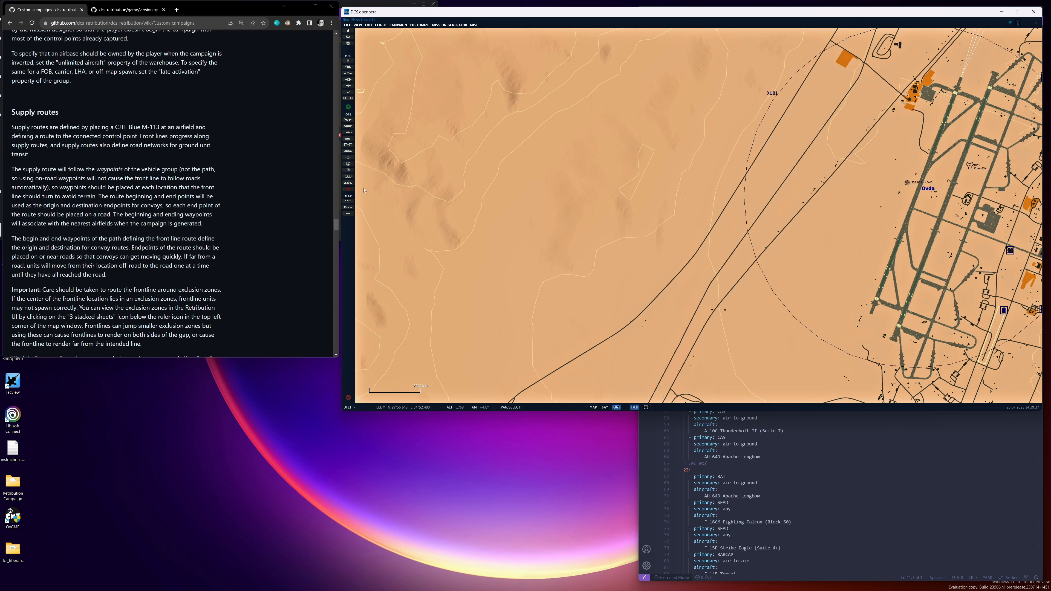
{"action": "left_click", "coordinate": [348, 138]}
{"action": "left_click", "coordinate": [982, 56]}
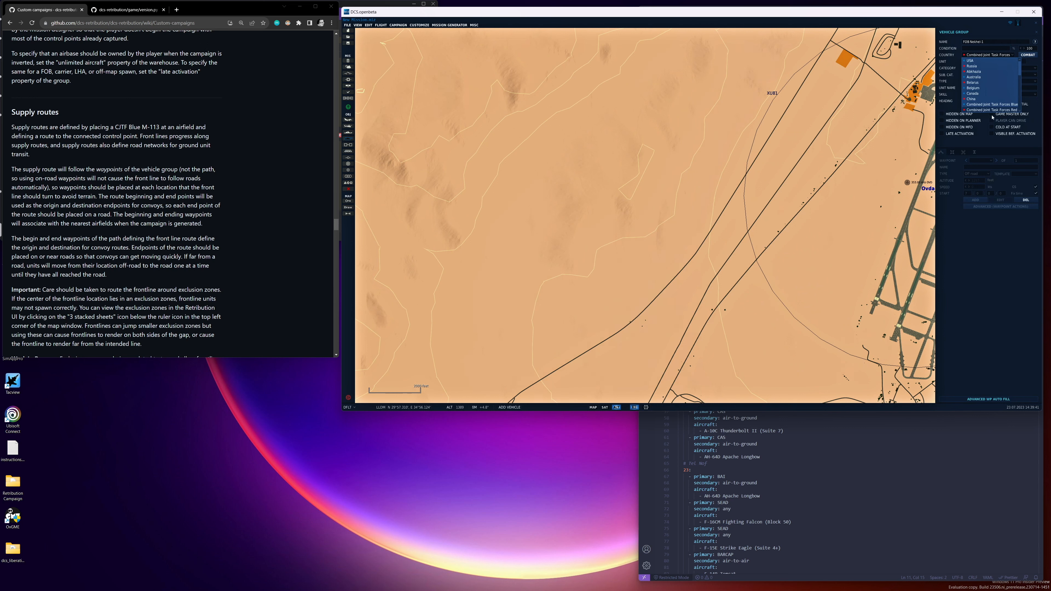
{"action": "left_click", "coordinate": [997, 104]}
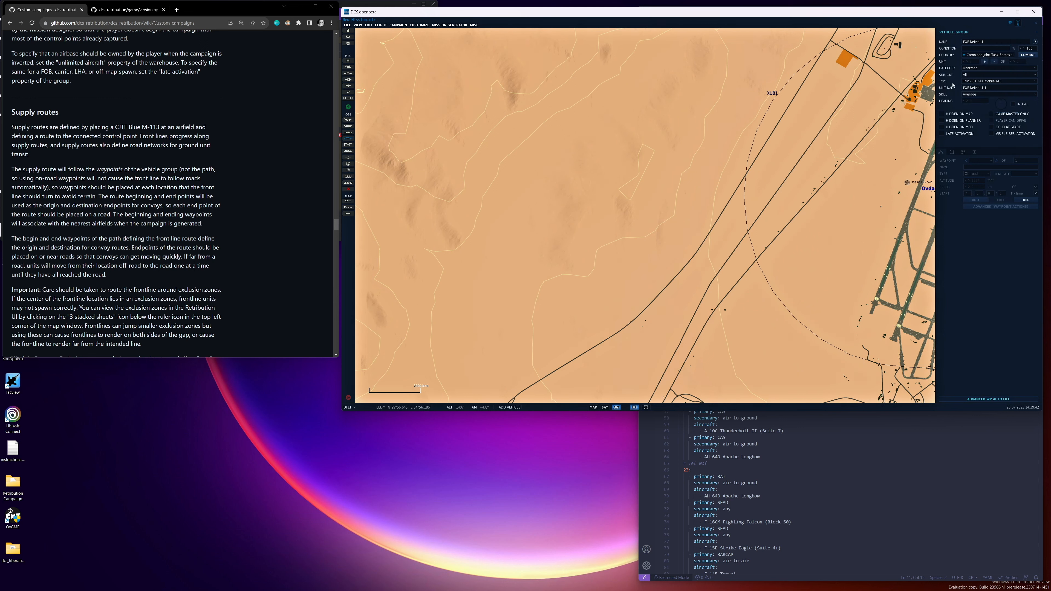
- Set the new group's category to Armor and its unit type to APC M113
{"action": "left_click", "coordinate": [971, 68]}
{"action": "left_click", "coordinate": [976, 81]}
{"action": "left_click", "coordinate": [977, 83]}
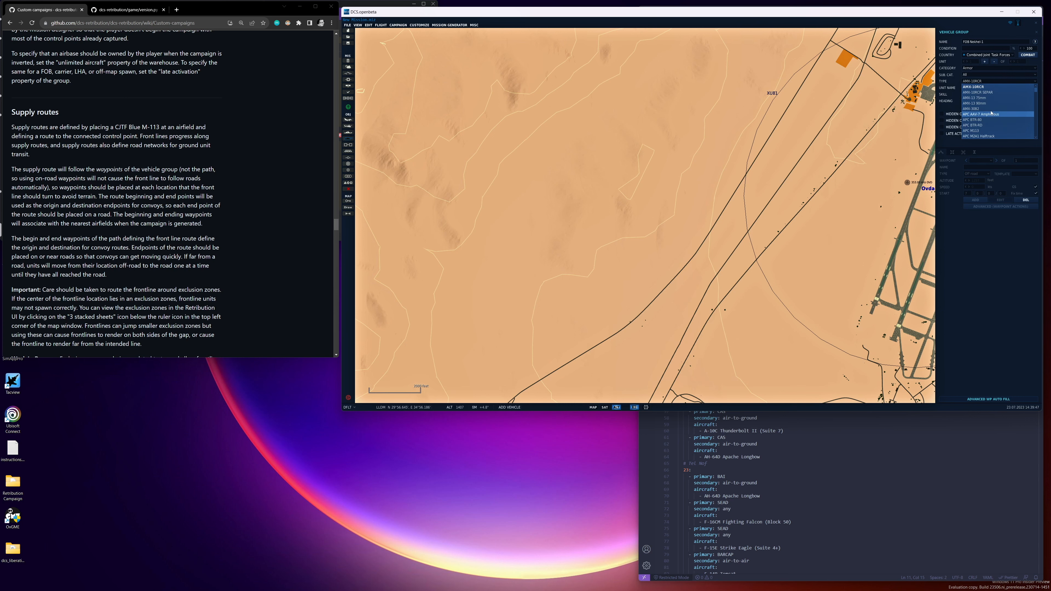
{"action": "left_click", "coordinate": [983, 131]}
- Place the M113 on the westernmost road beside the Ovda airfield as the starting point of the supply route
{"action": "scroll", "coordinate": [912, 161], "scroll_direction": "up", "scroll_amount": 5}
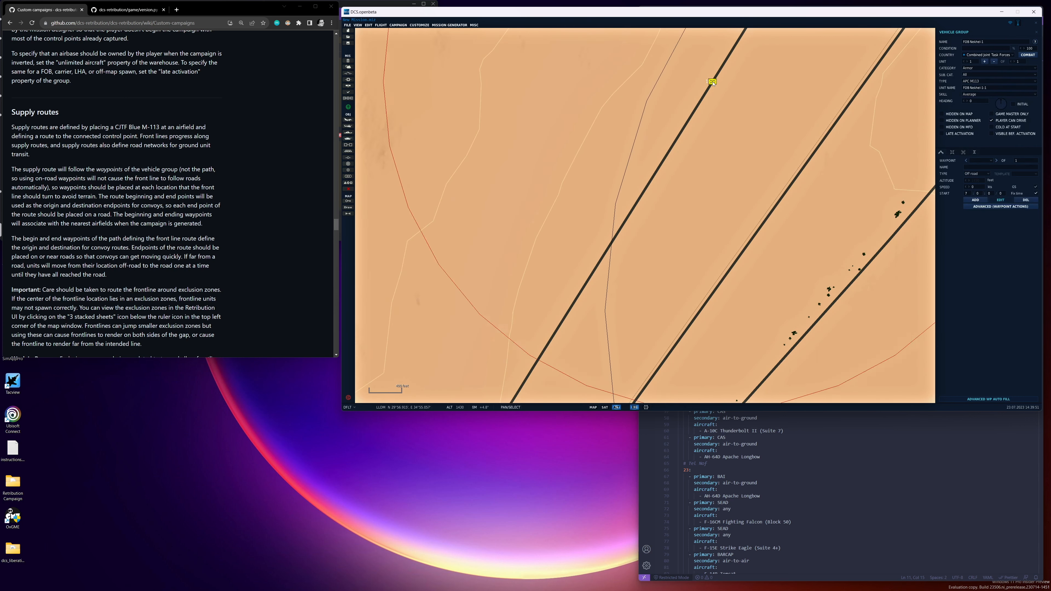
{"action": "left_click", "coordinate": [709, 78]}
{"action": "scroll", "coordinate": [782, 152], "scroll_direction": "down", "scroll_amount": 6}
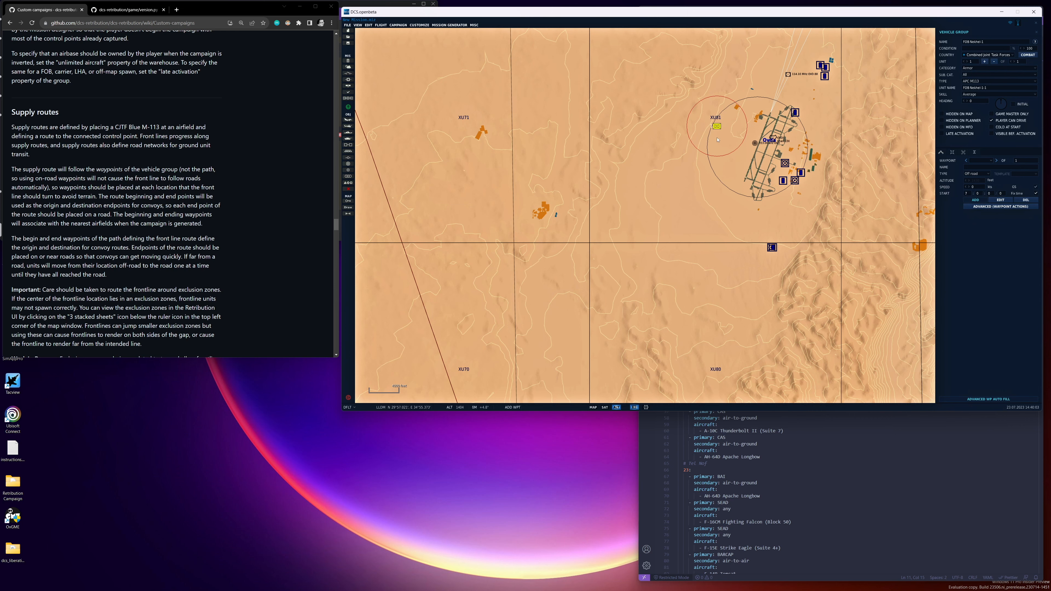
- Add two waypoints to the M113's route along the road southwest of the Ovda airfield
{"action": "scroll", "coordinate": [717, 140], "scroll_direction": "up", "scroll_amount": 8}
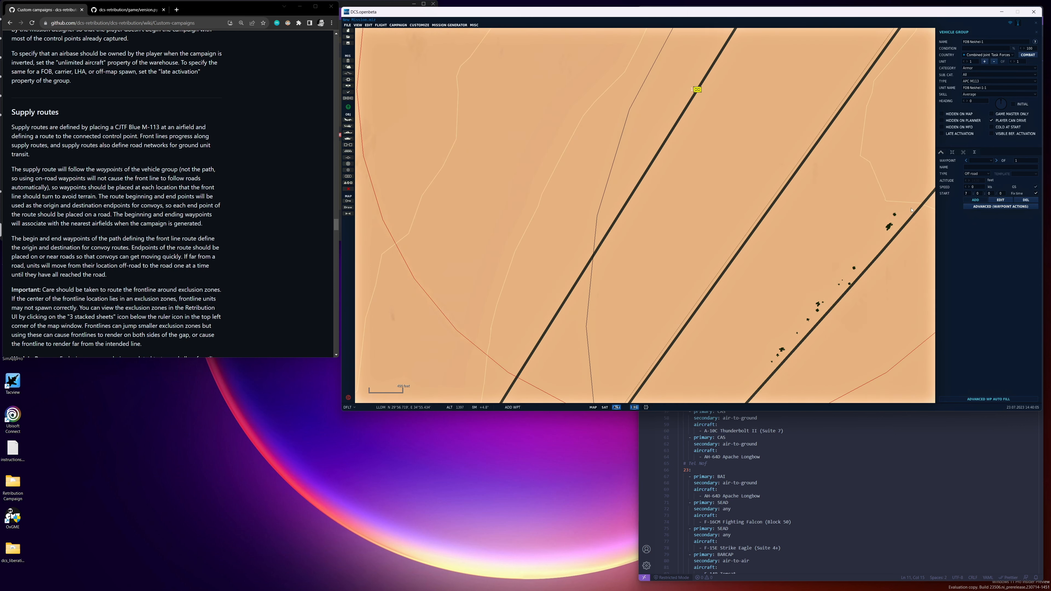
{"action": "left_click", "coordinate": [601, 249]}
{"action": "scroll", "coordinate": [596, 252], "scroll_direction": "down", "scroll_amount": 10}
{"action": "scroll", "coordinate": [587, 259], "scroll_direction": "up", "scroll_amount": 10}
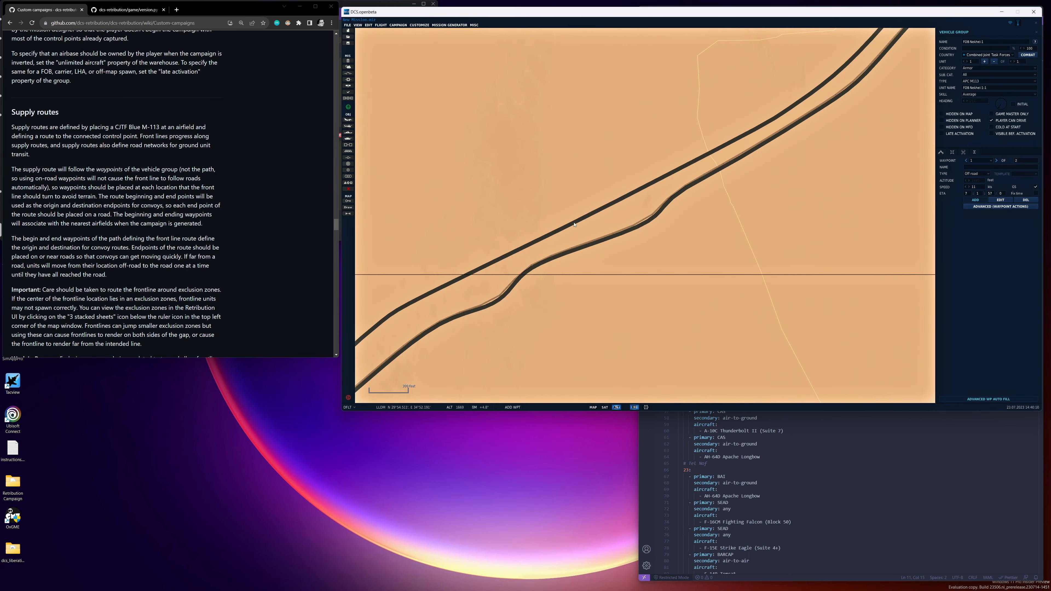
{"action": "left_click", "coordinate": [574, 224]}
- Extend the supply route with waypoints following the road south from Ovda toward Eilat
{"action": "scroll", "coordinate": [574, 225], "scroll_direction": "down", "scroll_amount": 12}
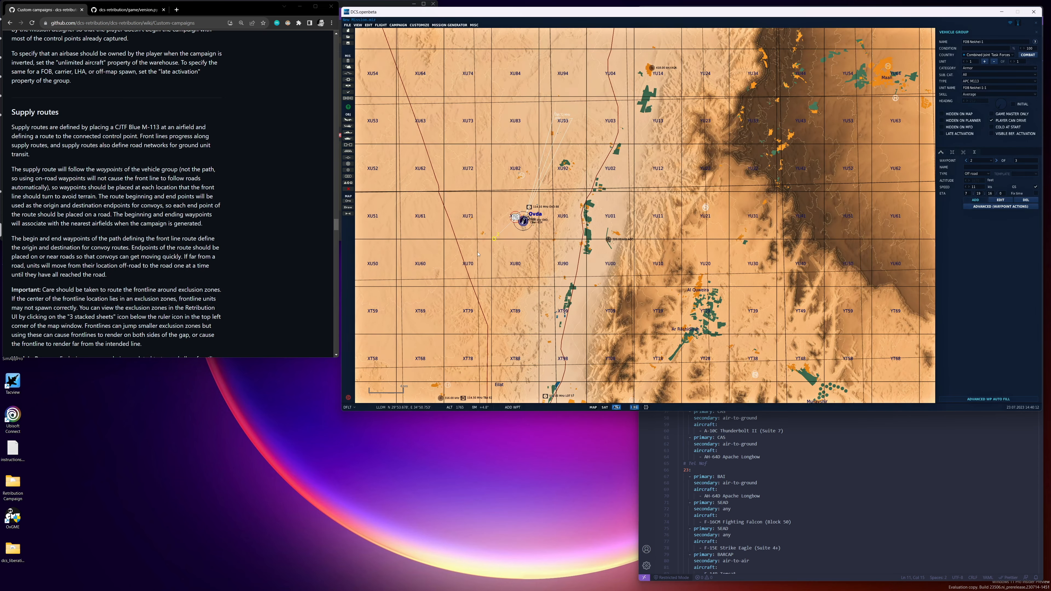
{"action": "left_click_drag", "start_coordinate": [473, 261], "coordinate": [790, 252]}
{"action": "scroll", "coordinate": [790, 252], "scroll_direction": "down", "scroll_amount": 2}
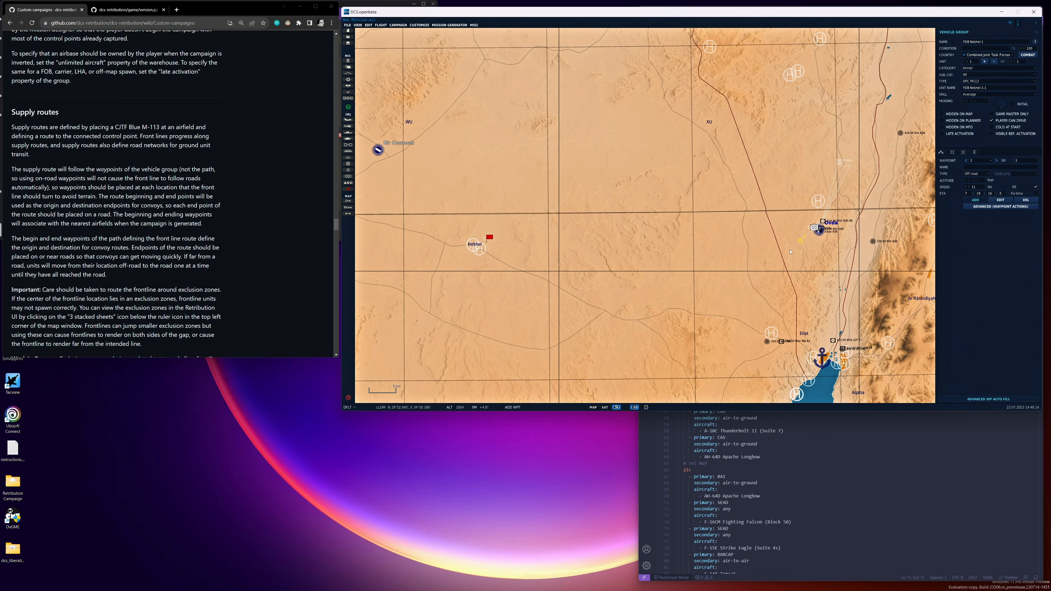
{"action": "scroll", "coordinate": [790, 252], "scroll_direction": "up", "scroll_amount": 8}
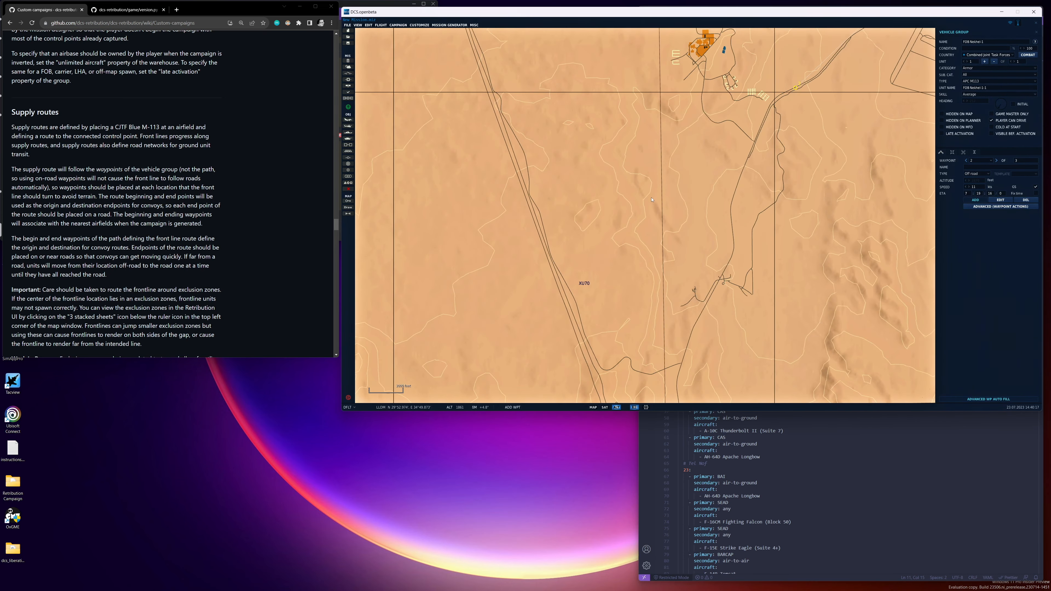
{"action": "scroll", "coordinate": [652, 200], "scroll_direction": "up", "scroll_amount": 4}
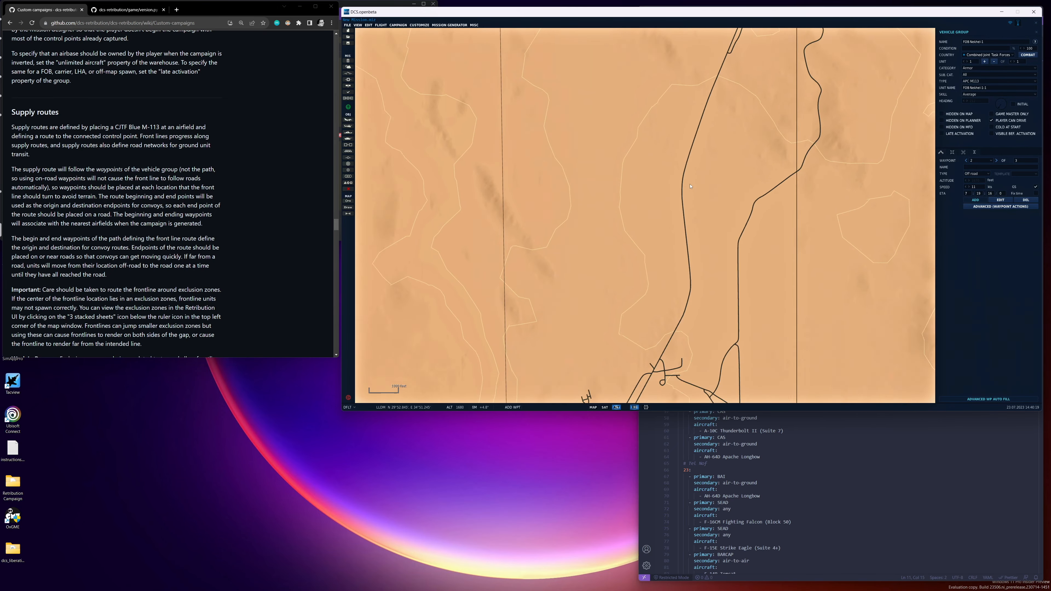
{"action": "scroll", "coordinate": [691, 186], "scroll_direction": "up", "scroll_amount": 1}
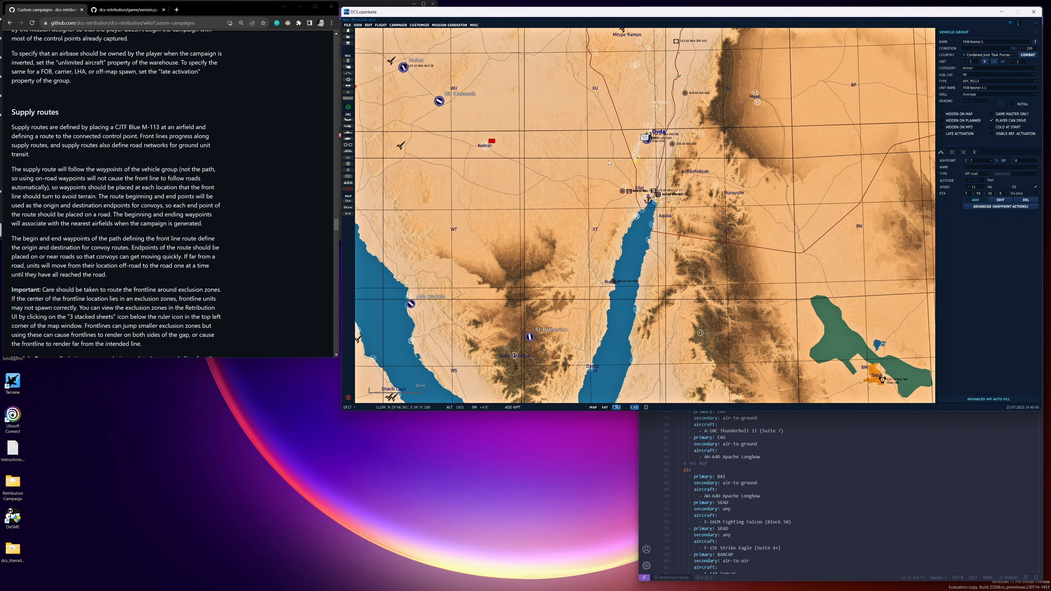
- Continue the supply route with waypoints along the road west of Eilat, ending at the FOB near Nekhel
{"action": "scroll", "coordinate": [638, 174], "scroll_direction": "up", "scroll_amount": 2}
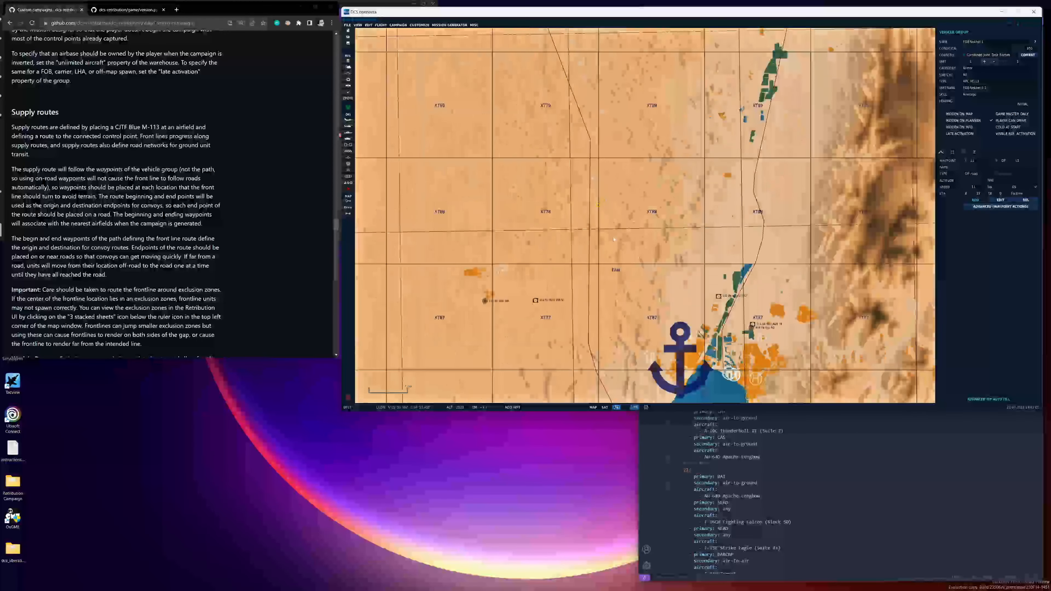
{"action": "scroll", "coordinate": [614, 239], "scroll_direction": "up", "scroll_amount": 5}
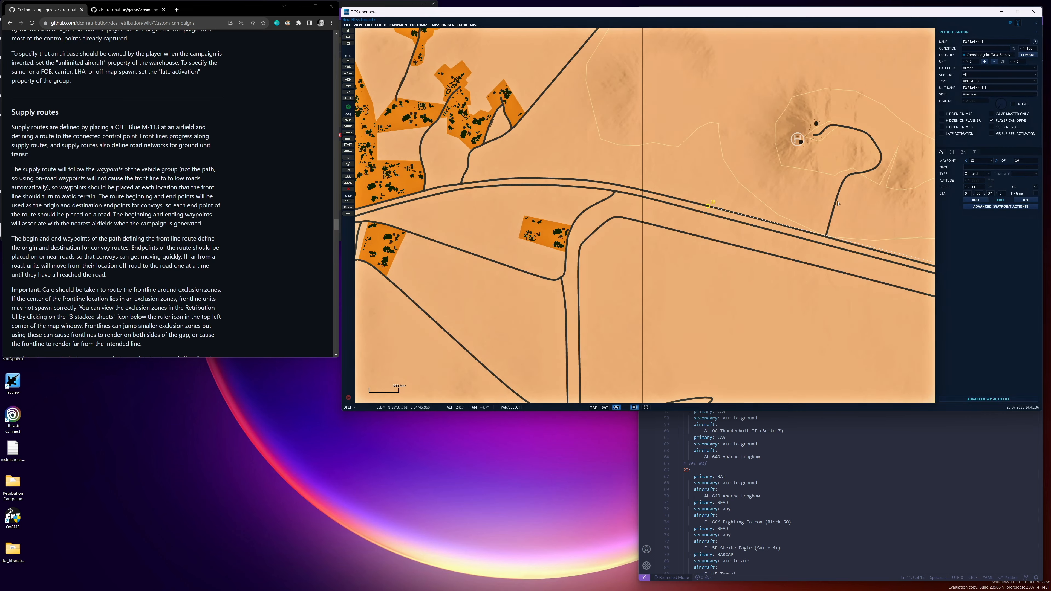
{"action": "scroll", "coordinate": [608, 214], "scroll_direction": "up", "scroll_amount": 3}
{"action": "scroll", "coordinate": [608, 213], "scroll_direction": "down", "scroll_amount": 6}
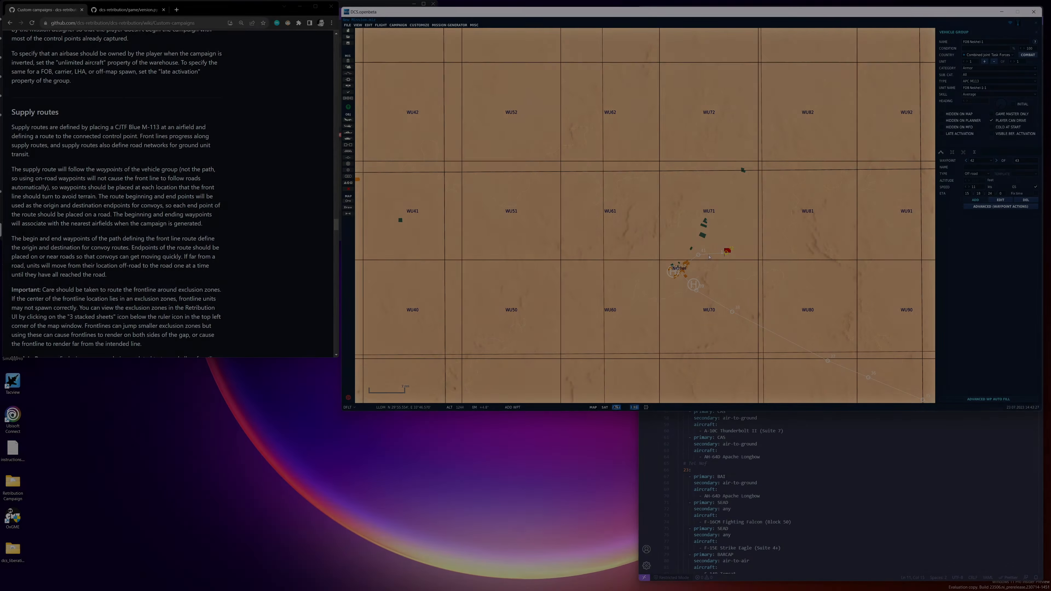
- Examine the finished Ovda route and the terrain between the Nekhel FOB and Kibrit Air Base for the next supply route
{"action": "left_click_drag", "start_coordinate": [927, 331], "coordinate": [695, 242]}
{"action": "scroll", "coordinate": [759, 277], "scroll_direction": "down", "scroll_amount": 5}
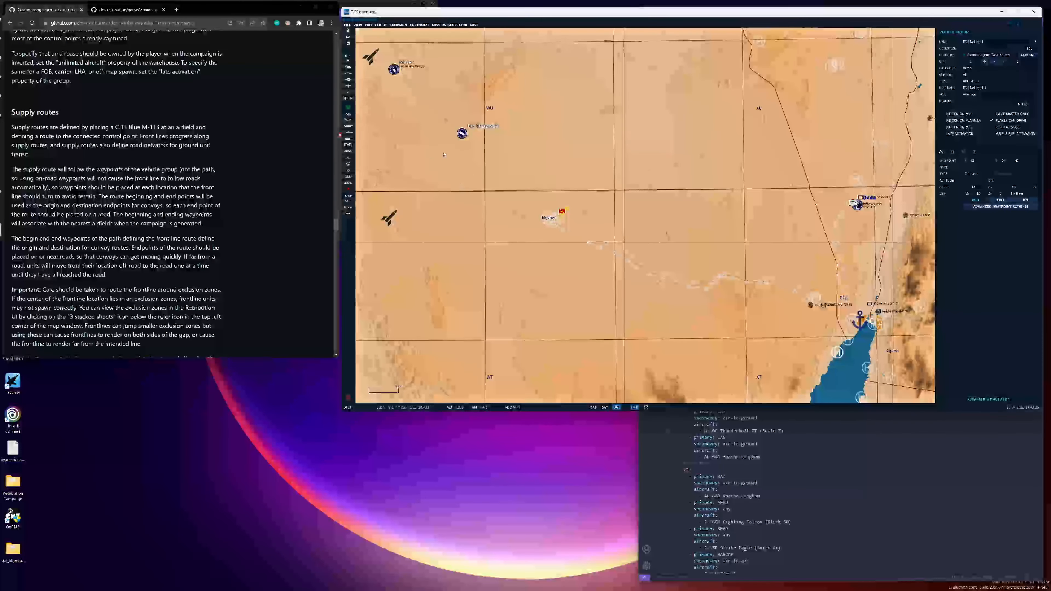
{"action": "left_click_drag", "start_coordinate": [444, 154], "coordinate": [765, 315]}
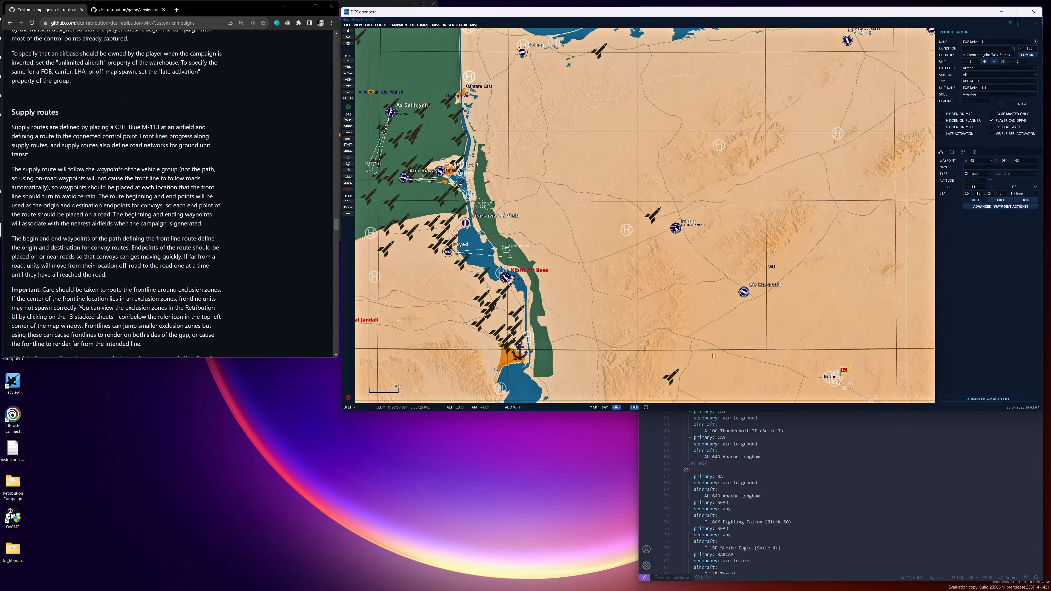
{"action": "scroll", "coordinate": [533, 286], "scroll_direction": "up", "scroll_amount": 5}
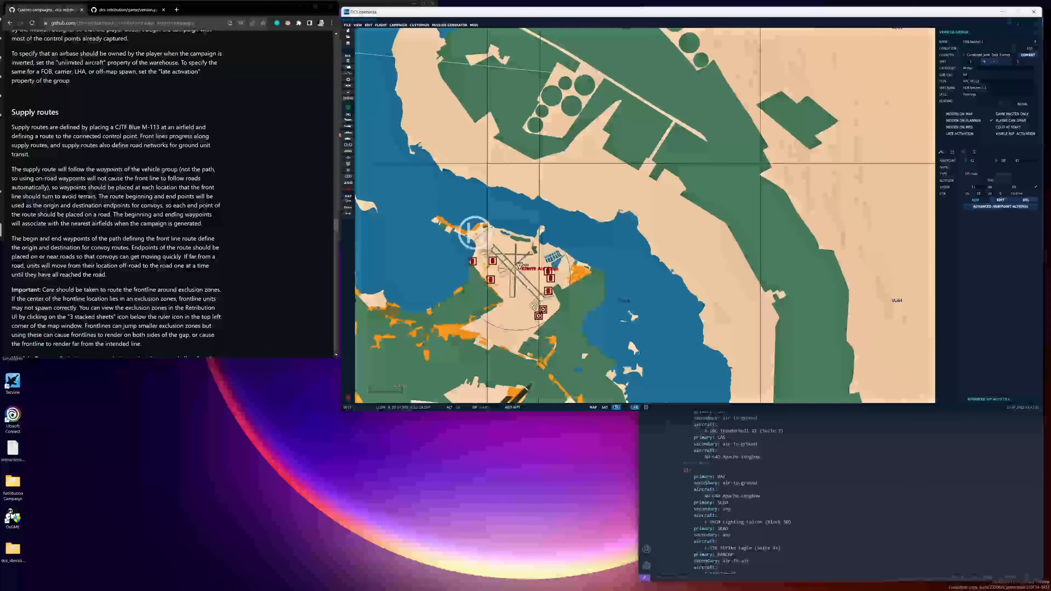
{"action": "scroll", "coordinate": [503, 270], "scroll_direction": "down", "scroll_amount": 4}
{"action": "scroll", "coordinate": [539, 284], "scroll_direction": "up", "scroll_amount": 4}
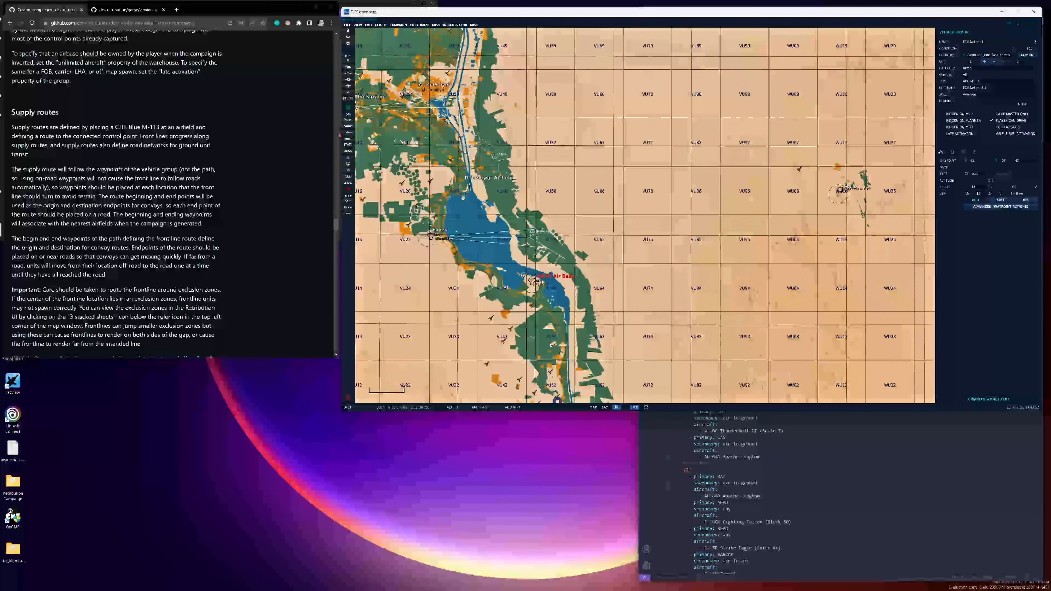
- Follow the Suez Canal from Kibrit Air Base north to Qantara, looking for a road bridge across the water
{"action": "left_click_drag", "start_coordinate": [615, 294], "coordinate": [596, 145]}
{"action": "left_click_drag", "start_coordinate": [605, 278], "coordinate": [585, 151]}
{"action": "left_click_drag", "start_coordinate": [585, 234], "coordinate": [589, 327]}
{"action": "left_click_drag", "start_coordinate": [484, 62], "coordinate": [519, 250]}
{"action": "left_click_drag", "start_coordinate": [465, 192], "coordinate": [733, 343]}
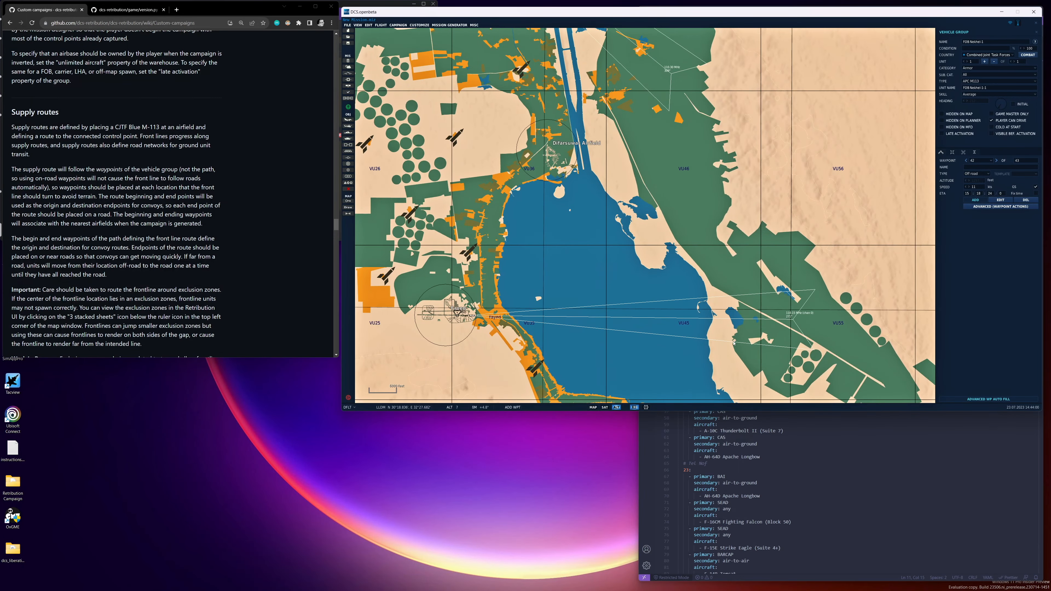
{"action": "left_click_drag", "start_coordinate": [644, 222], "coordinate": [672, 274]}
{"action": "left_click_drag", "start_coordinate": [648, 133], "coordinate": [657, 265]}
{"action": "left_click_drag", "start_coordinate": [664, 227], "coordinate": [665, 309]}
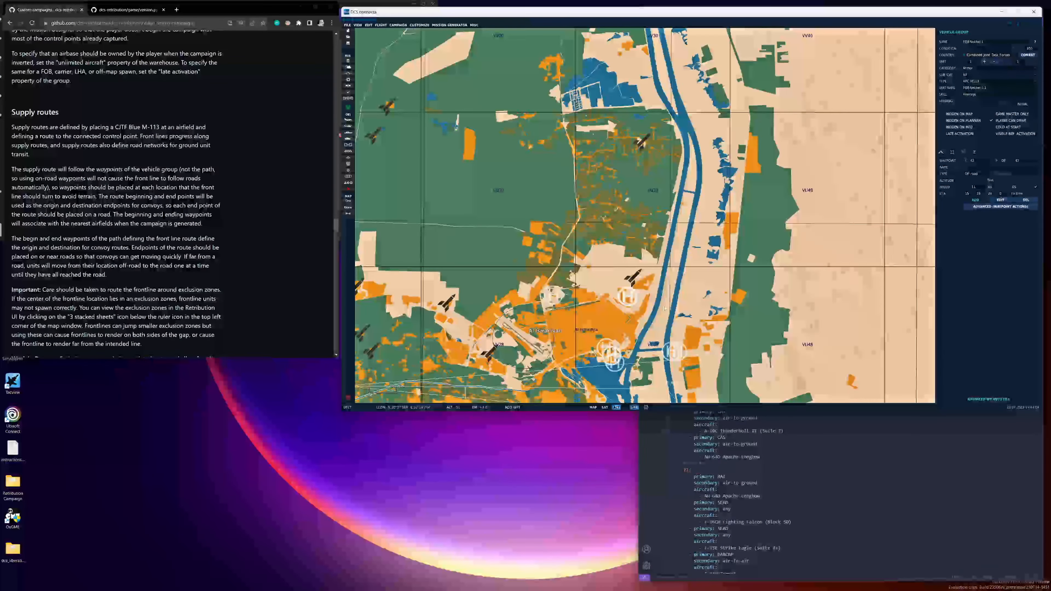
{"action": "left_click_drag", "start_coordinate": [657, 196], "coordinate": [665, 348]}
{"action": "scroll", "coordinate": [654, 227], "scroll_direction": "up", "scroll_amount": 2}
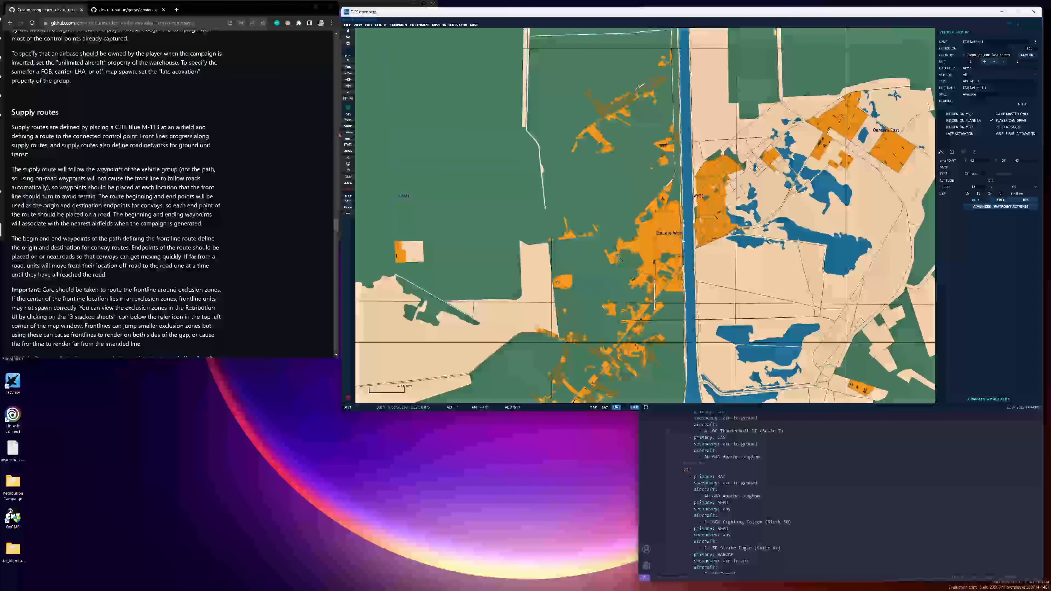
{"action": "left_click_drag", "start_coordinate": [693, 351], "coordinate": [680, 304]}
{"action": "scroll", "coordinate": [680, 304], "scroll_direction": "up", "scroll_amount": 5}
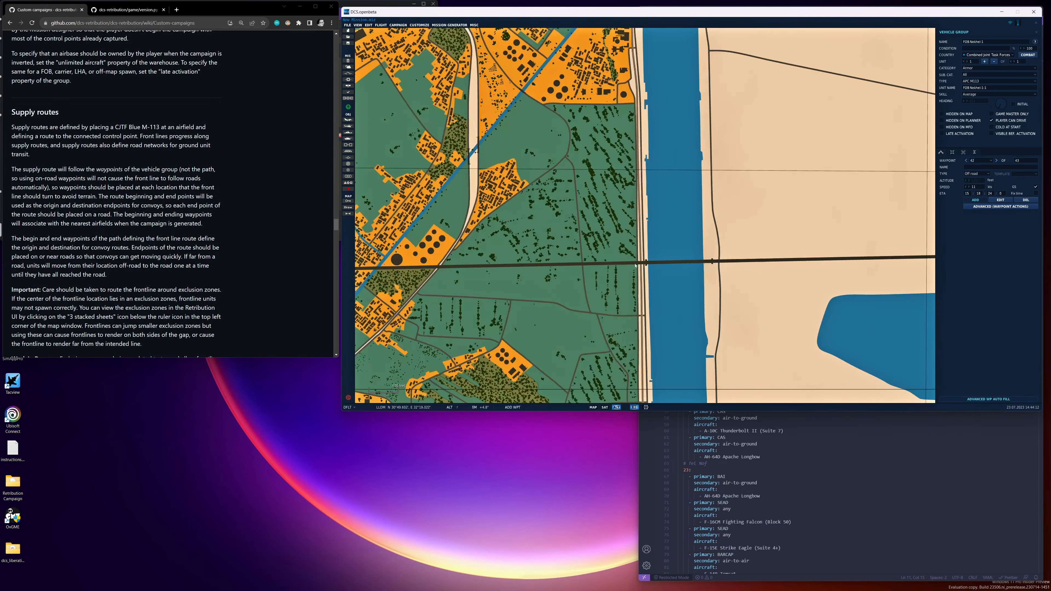
{"action": "scroll", "coordinate": [636, 266], "scroll_direction": "down", "scroll_amount": 6}
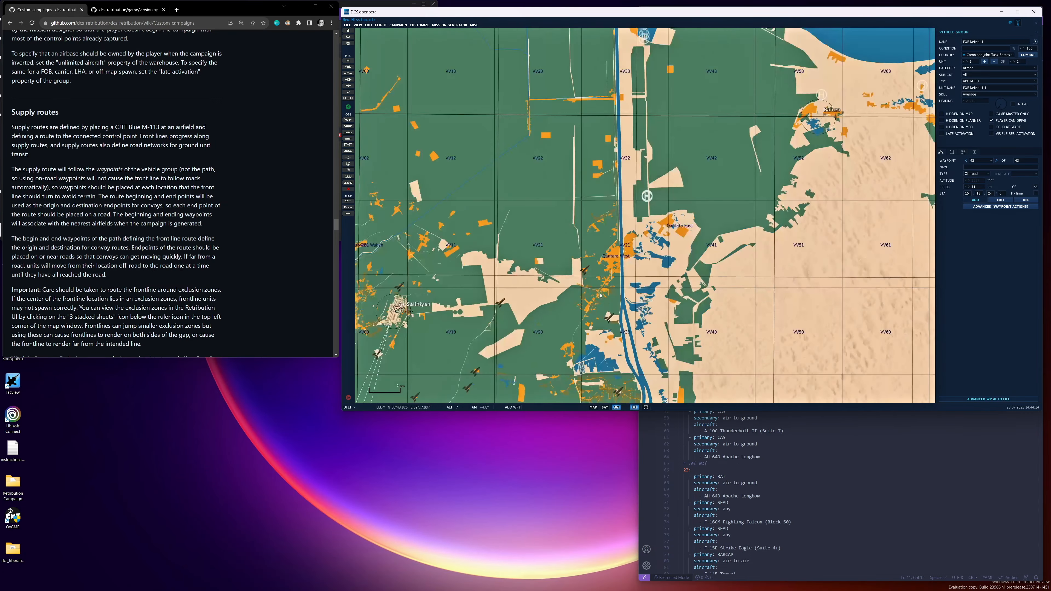
- Examine the airfields west of the Suez Canal, especially Fayed and its road connections, as a replacement for Kibrit Air Base
{"action": "scroll", "coordinate": [600, 295], "scroll_direction": "down", "scroll_amount": 6}
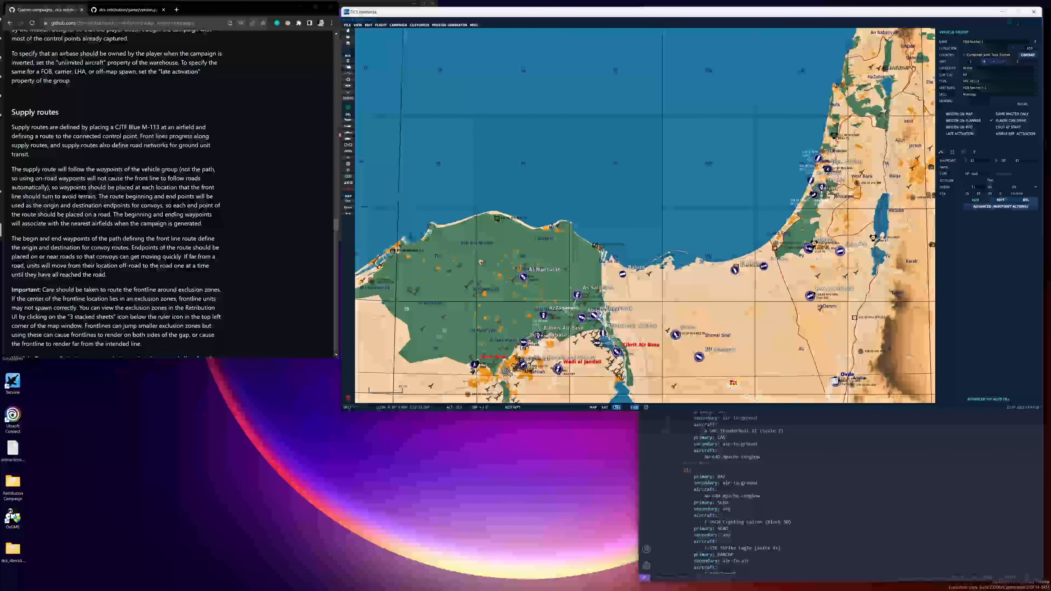
{"action": "scroll", "coordinate": [608, 377], "scroll_direction": "up", "scroll_amount": 3}
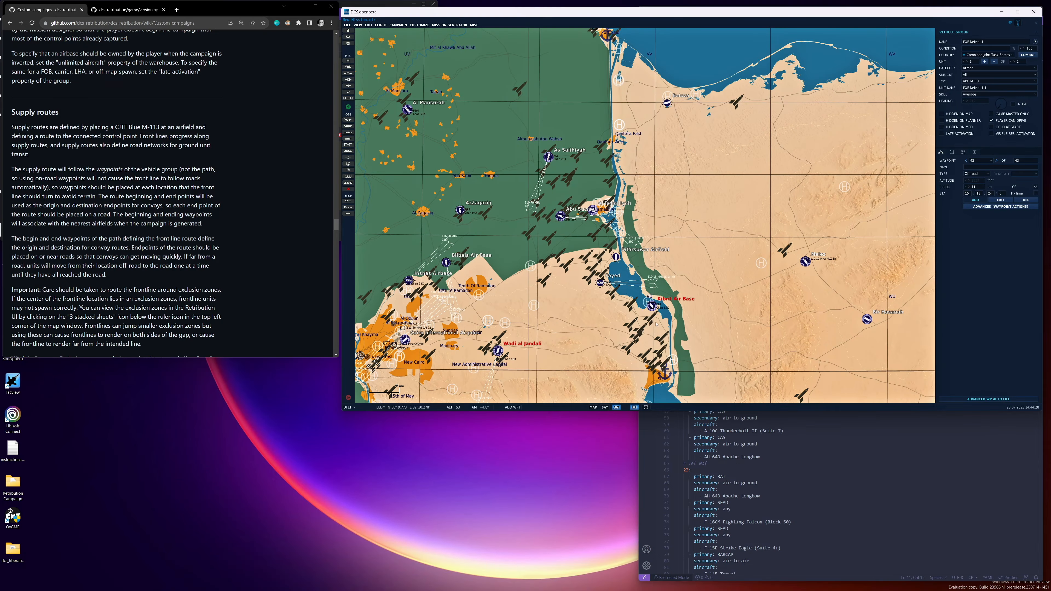
{"action": "scroll", "coordinate": [624, 251], "scroll_direction": "up", "scroll_amount": 5}
{"action": "scroll", "coordinate": [625, 251], "scroll_direction": "up", "scroll_amount": 1}
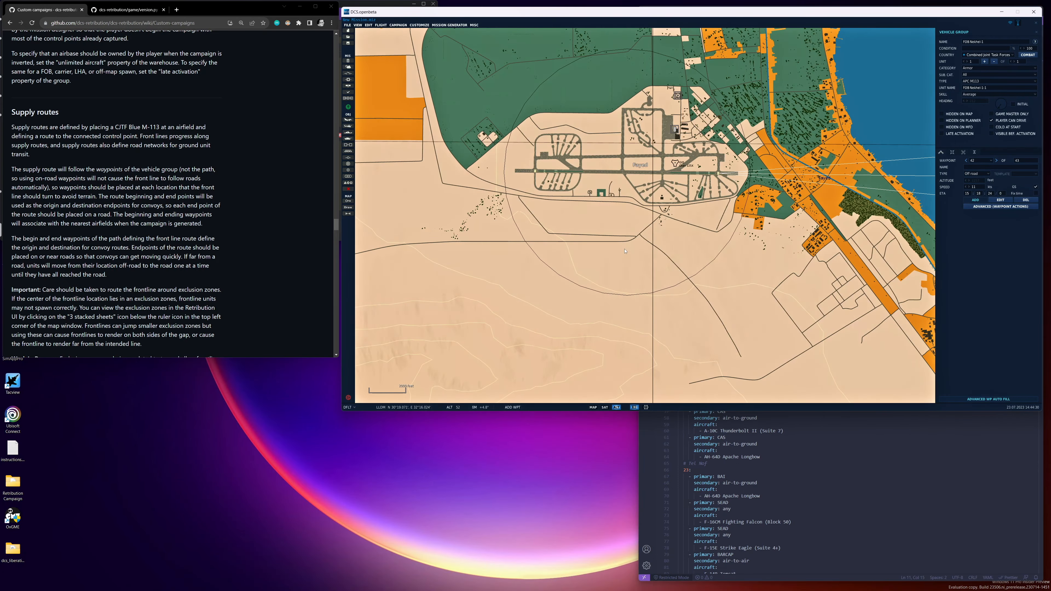
{"action": "scroll", "coordinate": [625, 254], "scroll_direction": "down", "scroll_amount": 4}
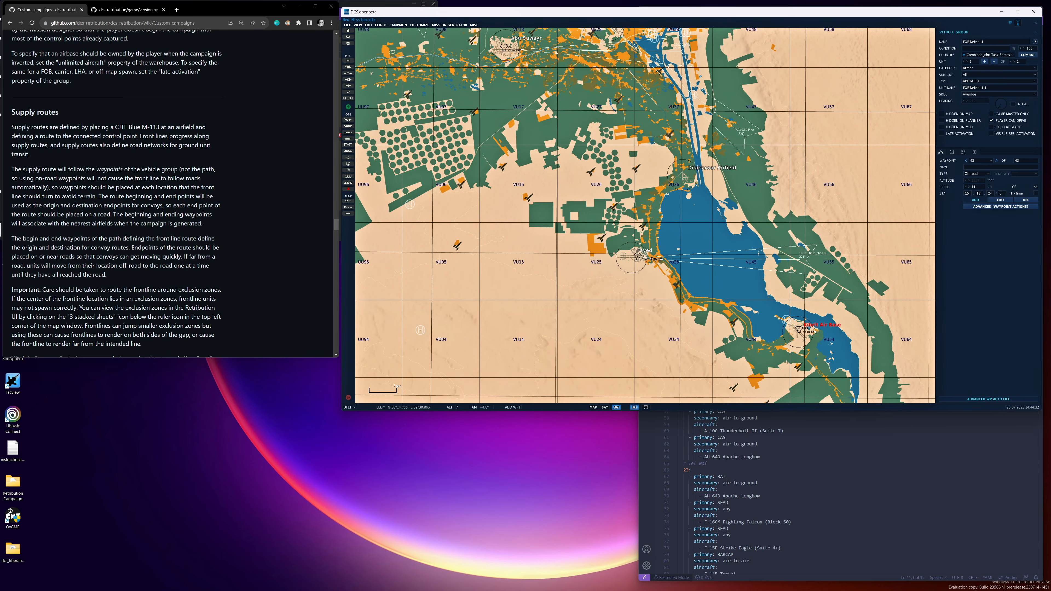
{"action": "scroll", "coordinate": [643, 258], "scroll_direction": "up", "scroll_amount": 3}
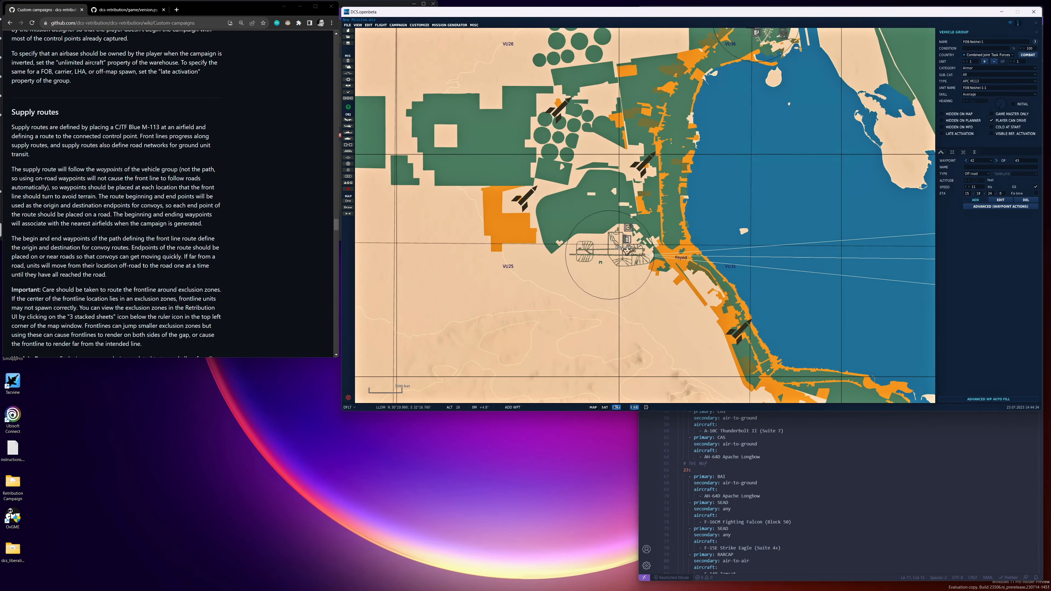
- Leave the vehicle group editing and set the Fayed airfield's coalition to Red
{"action": "left_click", "coordinate": [1028, 200]}
{"action": "left_click", "coordinate": [1037, 32]}
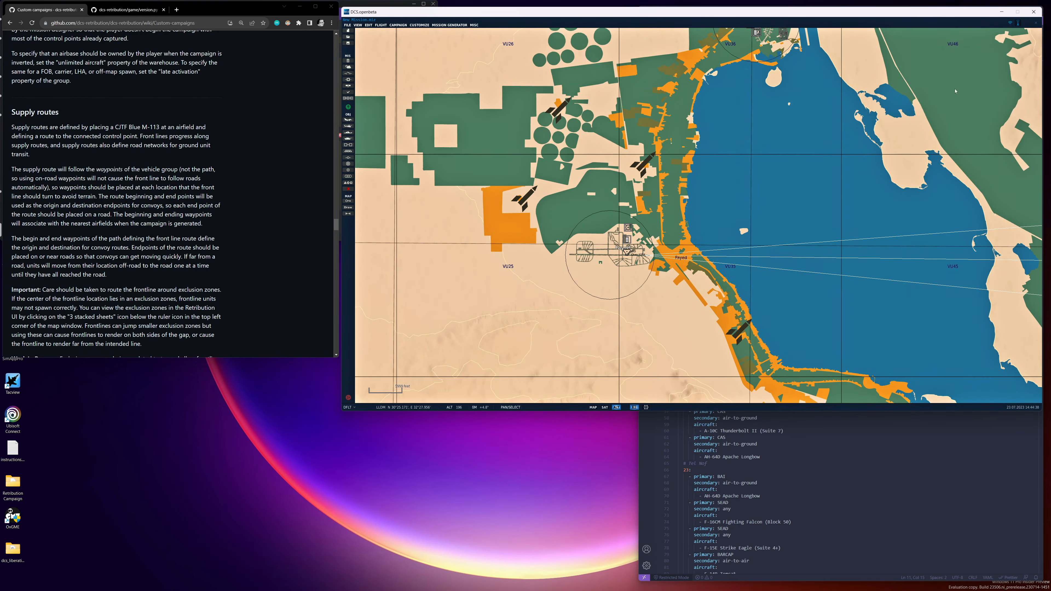
{"action": "left_click", "coordinate": [625, 249]}
{"action": "left_click", "coordinate": [1008, 41]}
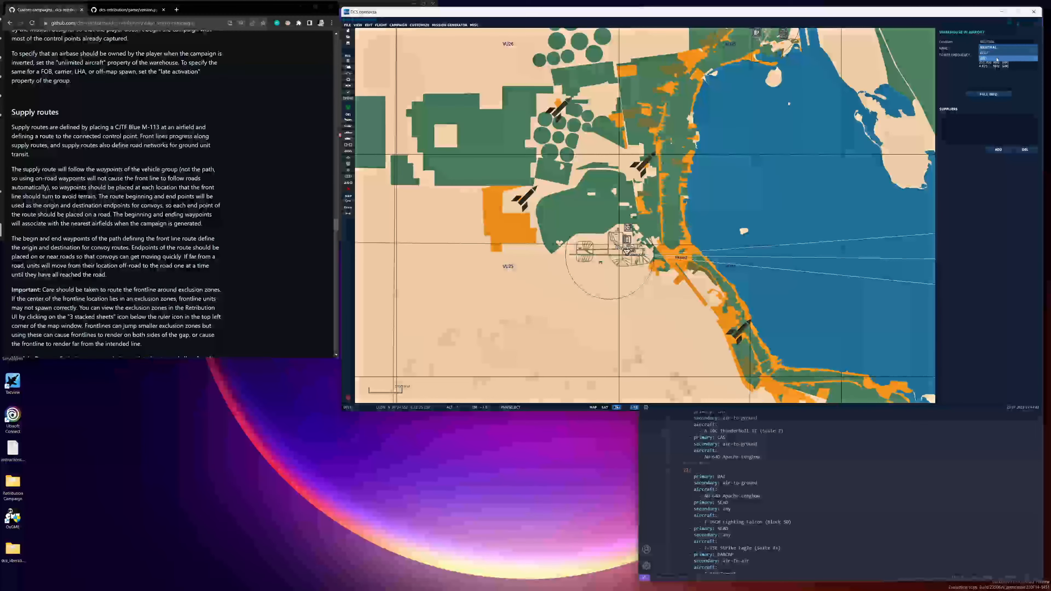
{"action": "left_click", "coordinate": [989, 47]}
{"action": "left_click", "coordinate": [682, 222]}
- Set the coalition of Kibrit Air Base to Neutral
{"action": "left_click_drag", "start_coordinate": [662, 195], "coordinate": [502, 31]}
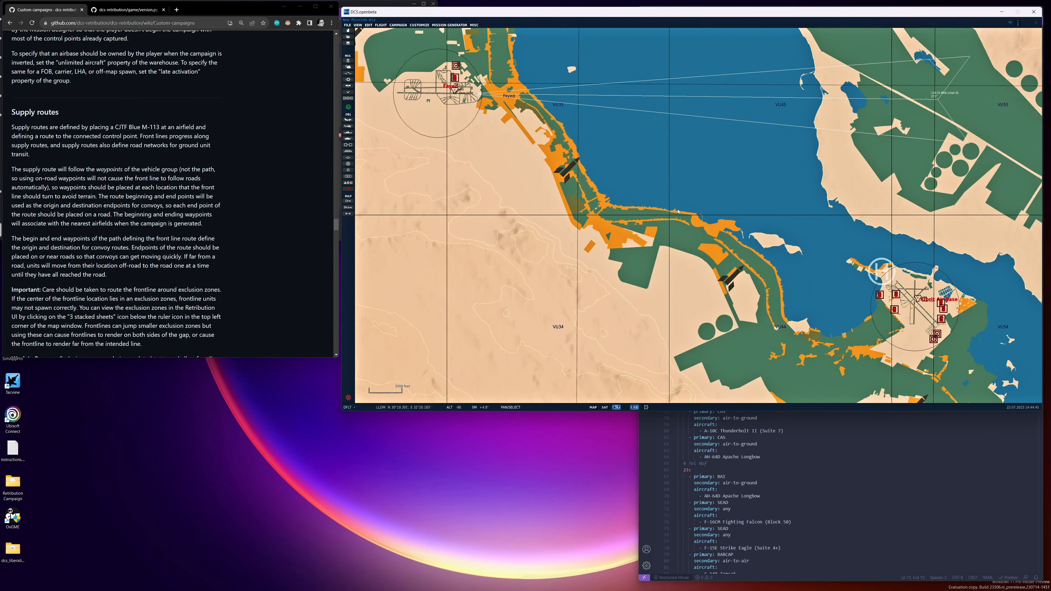
{"action": "left_click_drag", "start_coordinate": [912, 328], "coordinate": [793, 232]}
{"action": "left_click", "coordinate": [811, 202]}
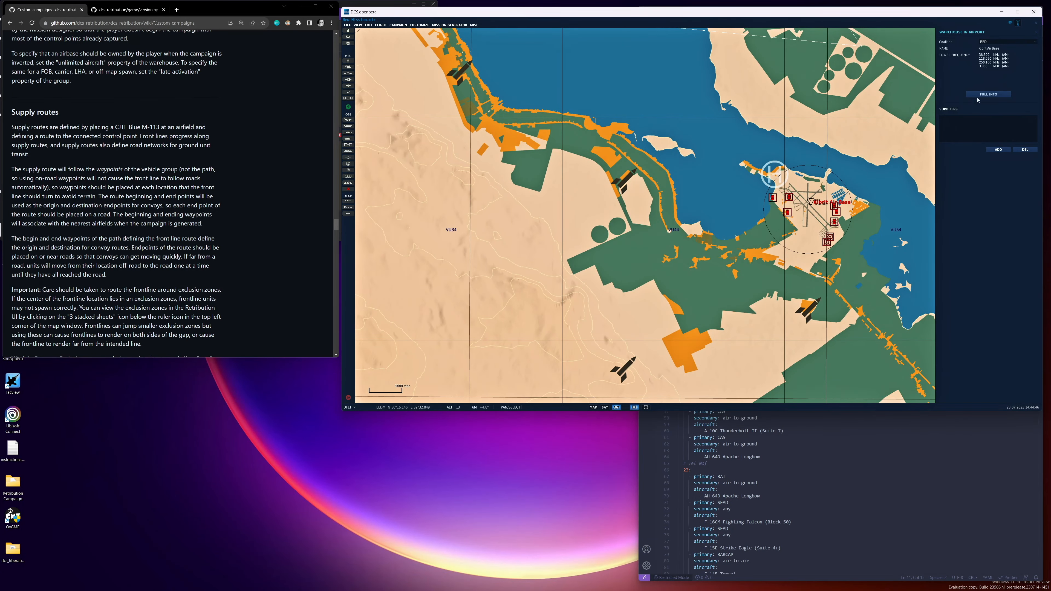
{"action": "left_click", "coordinate": [993, 42]}
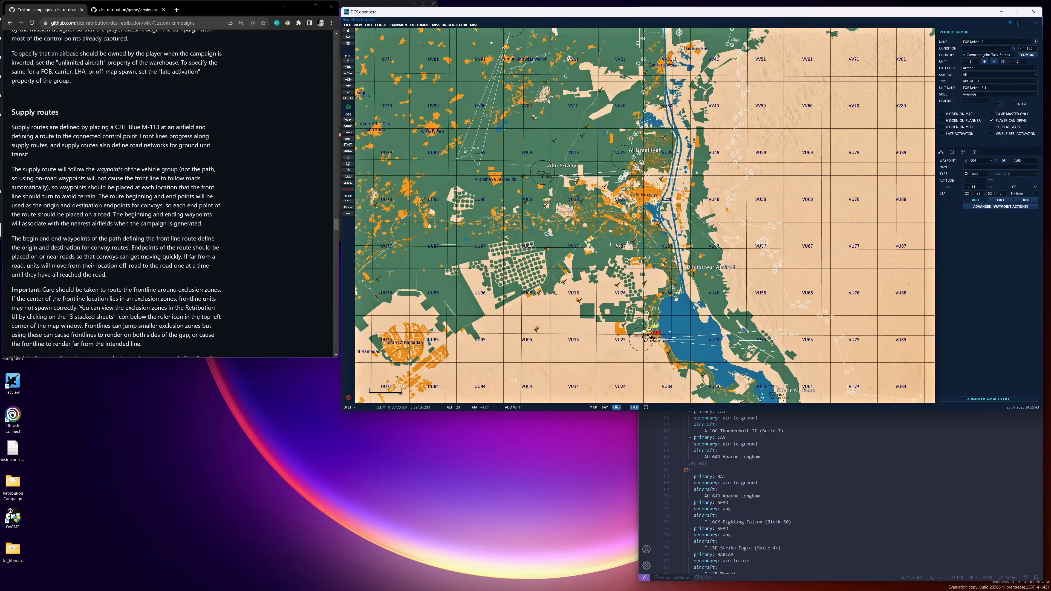
- Inspect the end of the second supply route at Fayed and the roads around the airfield
{"action": "scroll", "coordinate": [759, 358], "scroll_direction": "down", "scroll_amount": 8}
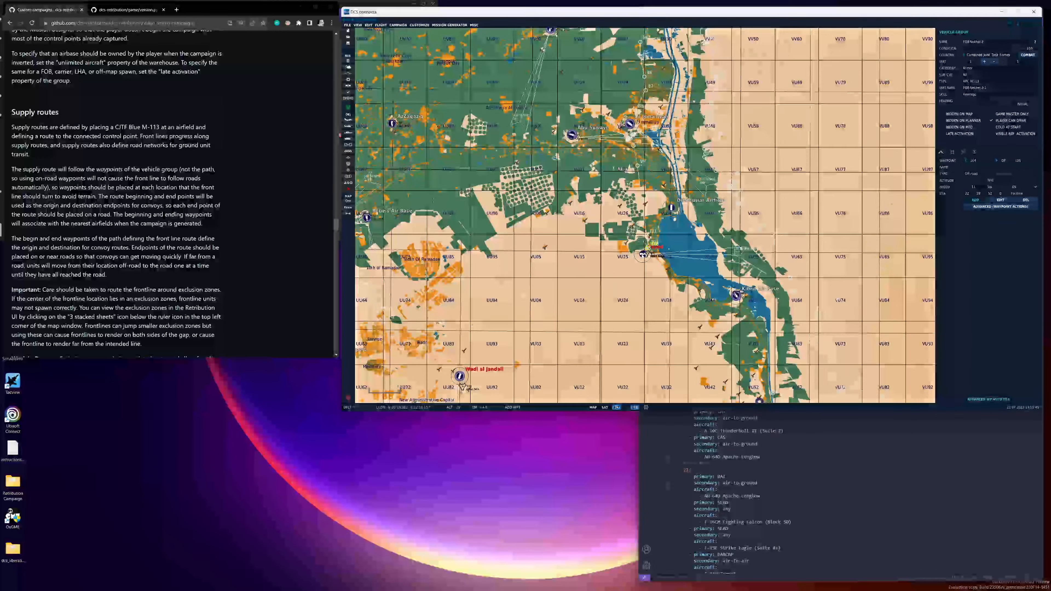
{"action": "scroll", "coordinate": [645, 251], "scroll_direction": "up", "scroll_amount": 5}
{"action": "scroll", "coordinate": [606, 258], "scroll_direction": "down", "scroll_amount": 4}
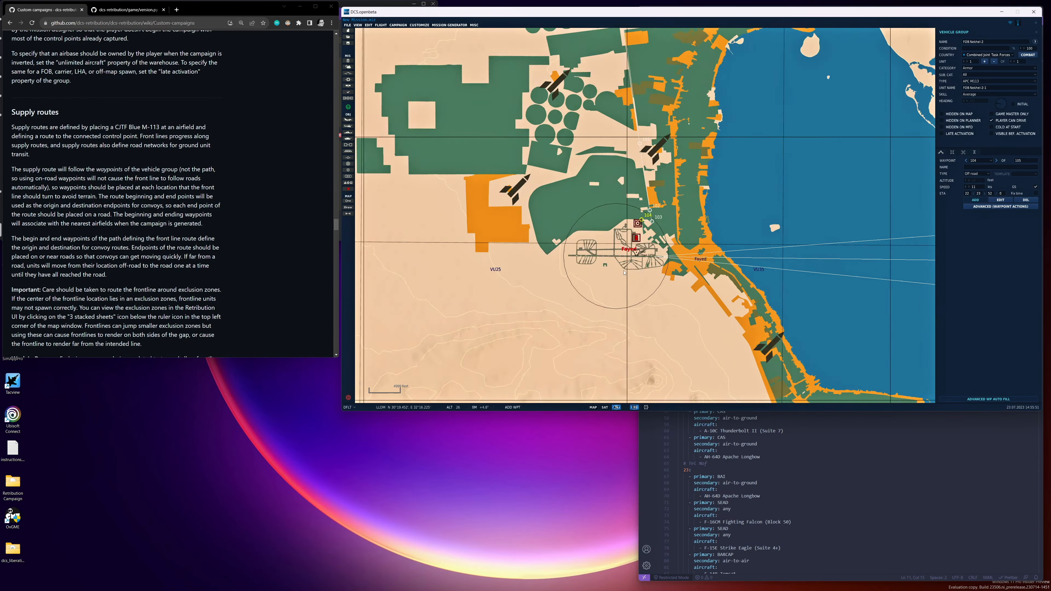
{"action": "scroll", "coordinate": [607, 258], "scroll_direction": "up", "scroll_amount": 4}
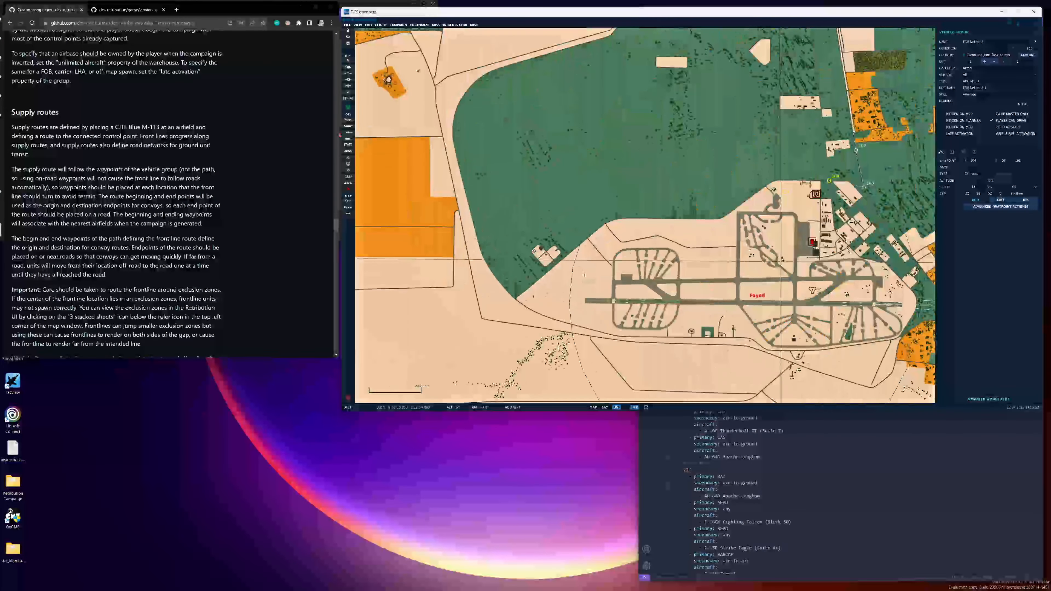
- Review the full chain of supply routes from Cairo International Airport through Wadi al Jandali, Fayed and the Nekhel FOB to Ovda
{"action": "scroll", "coordinate": [588, 336], "scroll_direction": "down", "scroll_amount": 6}
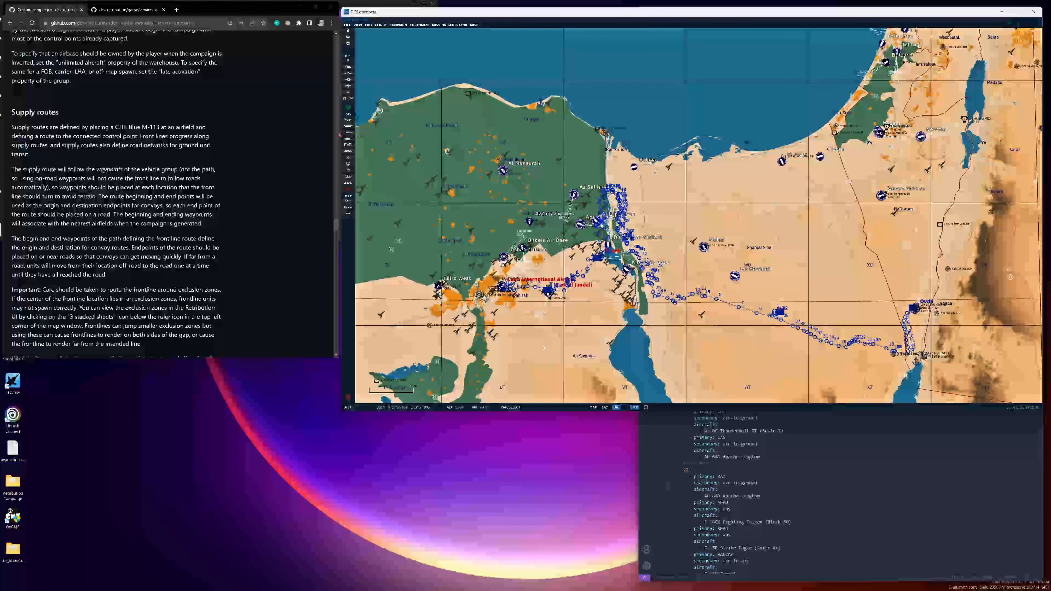
{"action": "scroll", "coordinate": [536, 322], "scroll_direction": "up", "scroll_amount": 2}
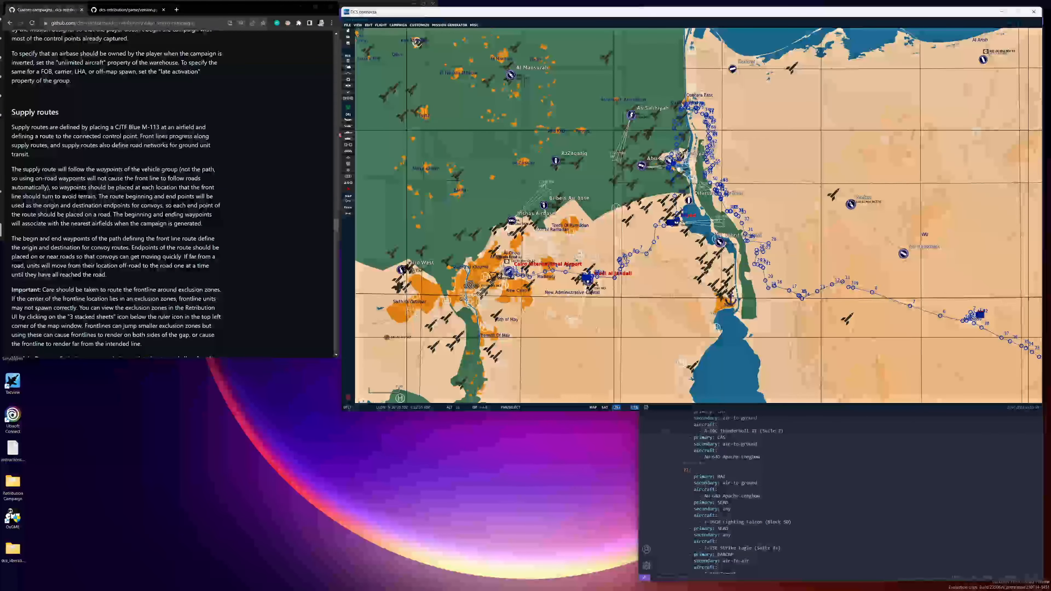
{"action": "left_click_drag", "start_coordinate": [992, 345], "coordinate": [703, 212]}
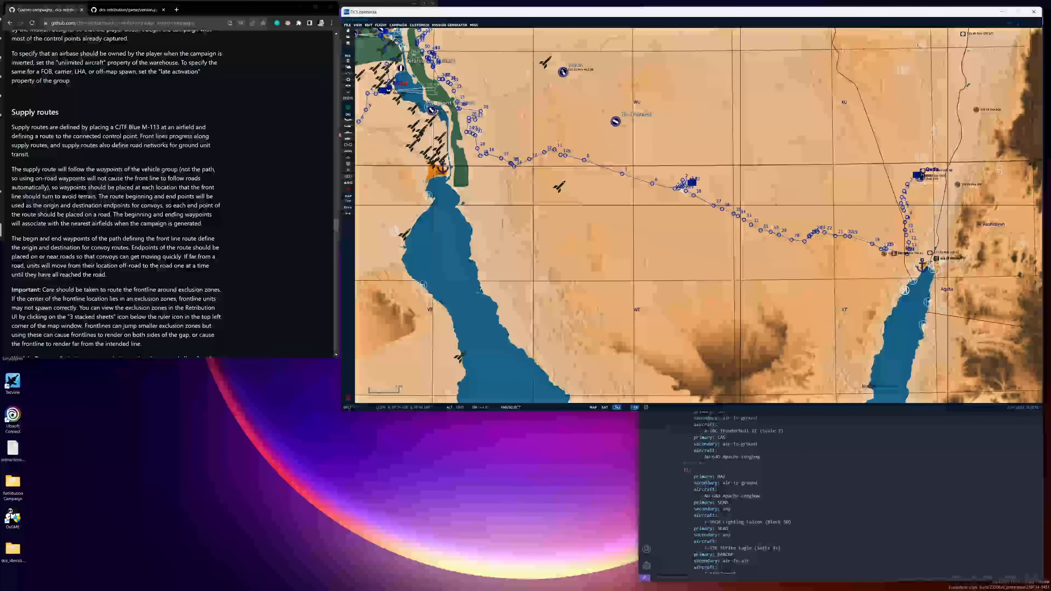
- Start a naval group for the sea off the map's northeastern coast and name it Blue CV
{"action": "scroll", "coordinate": [924, 174], "scroll_direction": "up", "scroll_amount": 6}
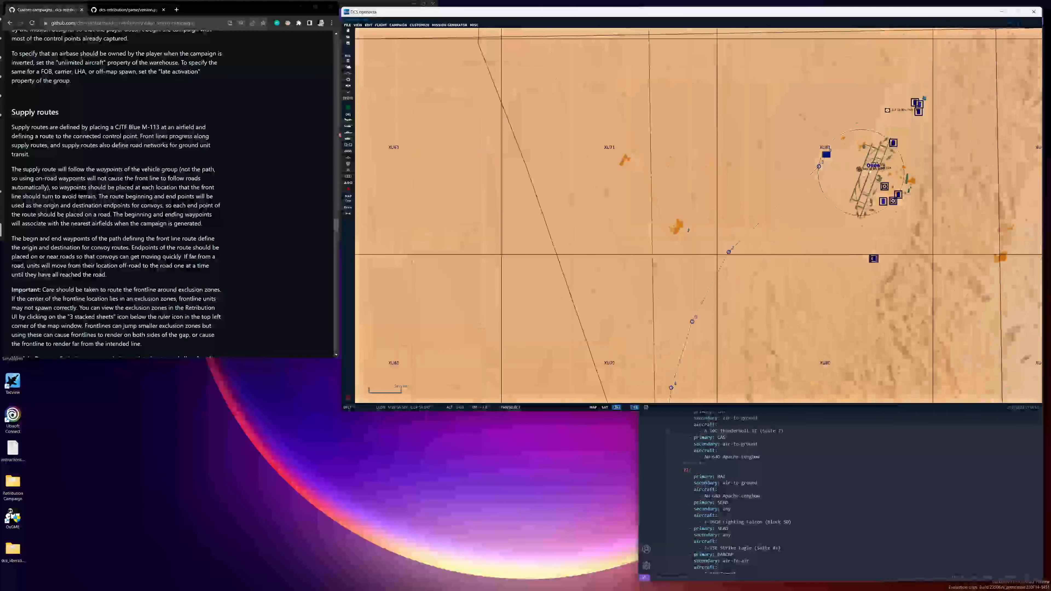
{"action": "scroll", "coordinate": [847, 229], "scroll_direction": "down", "scroll_amount": 6}
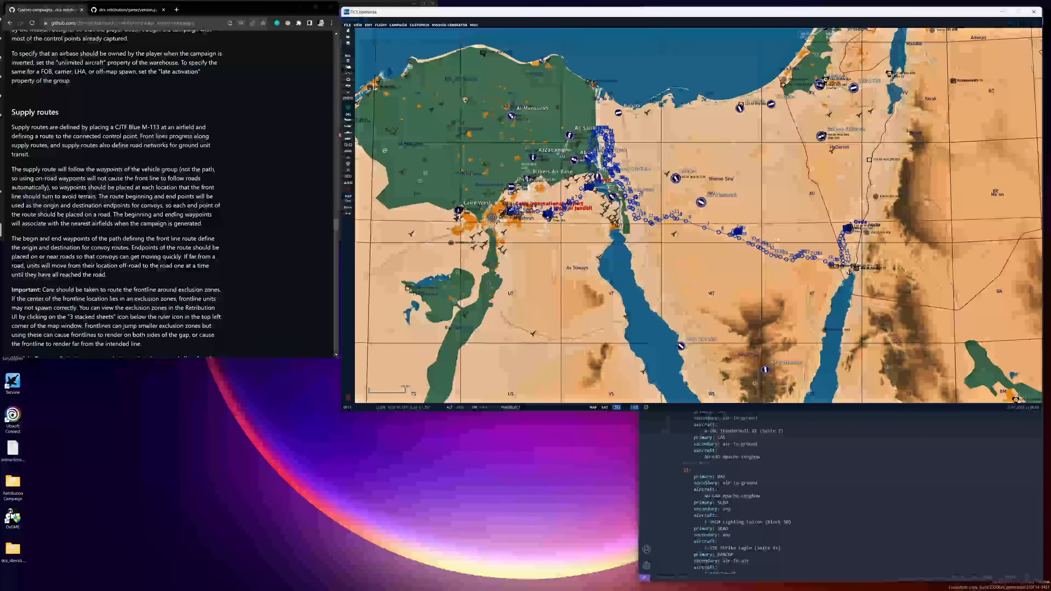
{"action": "scroll", "coordinate": [821, 261], "scroll_direction": "up", "scroll_amount": 2}
{"action": "left_click_drag", "start_coordinate": [678, 174], "coordinate": [859, 281]}
{"action": "left_click_drag", "start_coordinate": [744, 120], "coordinate": [691, 306]}
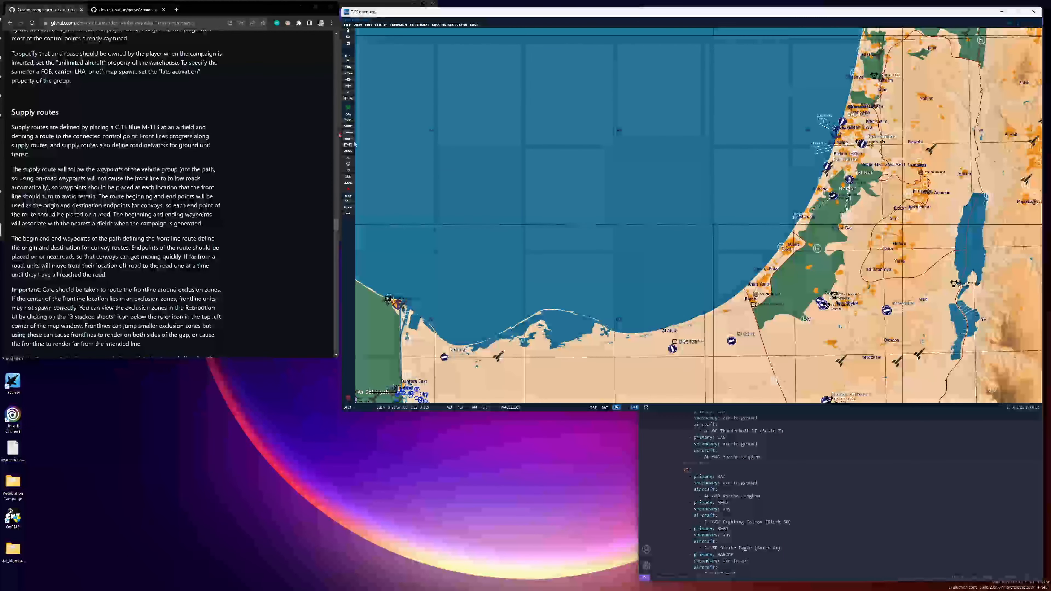
{"action": "left_click", "coordinate": [348, 137]}
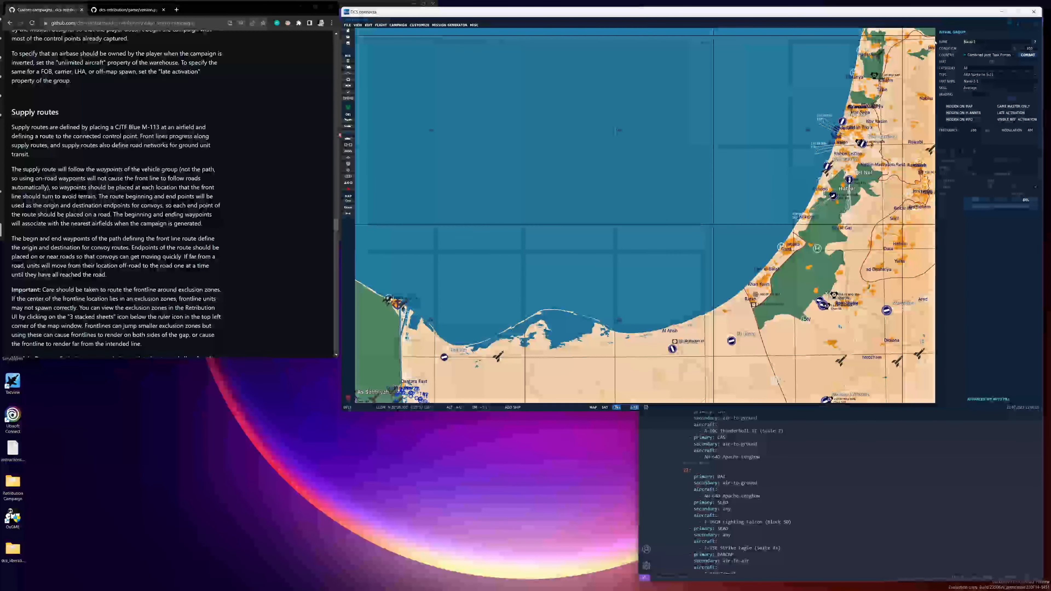
{"action": "type", "text": "Bl"}
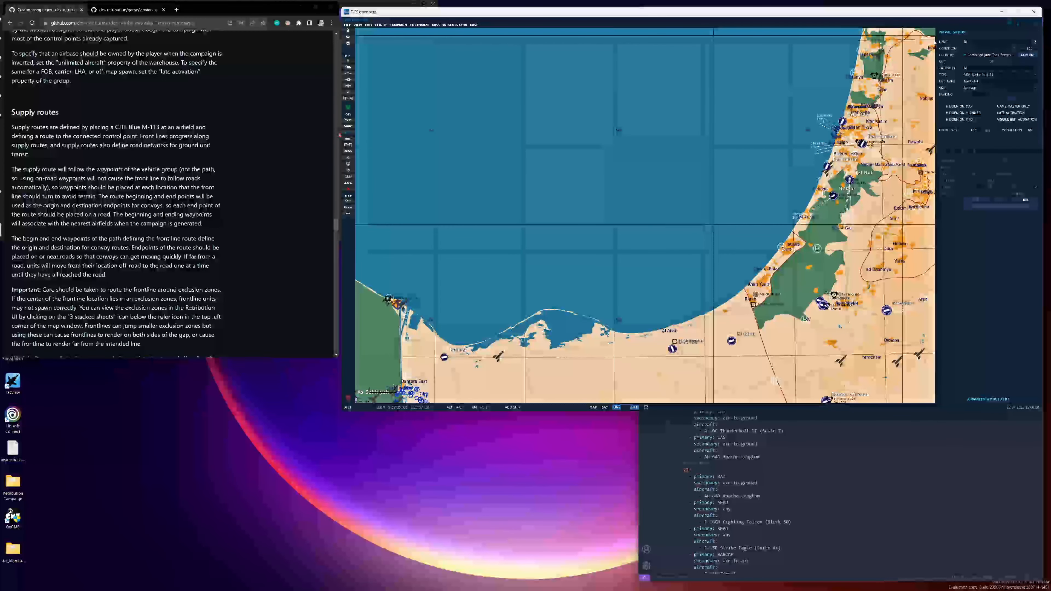
{"action": "type", "text": "ue CV"}
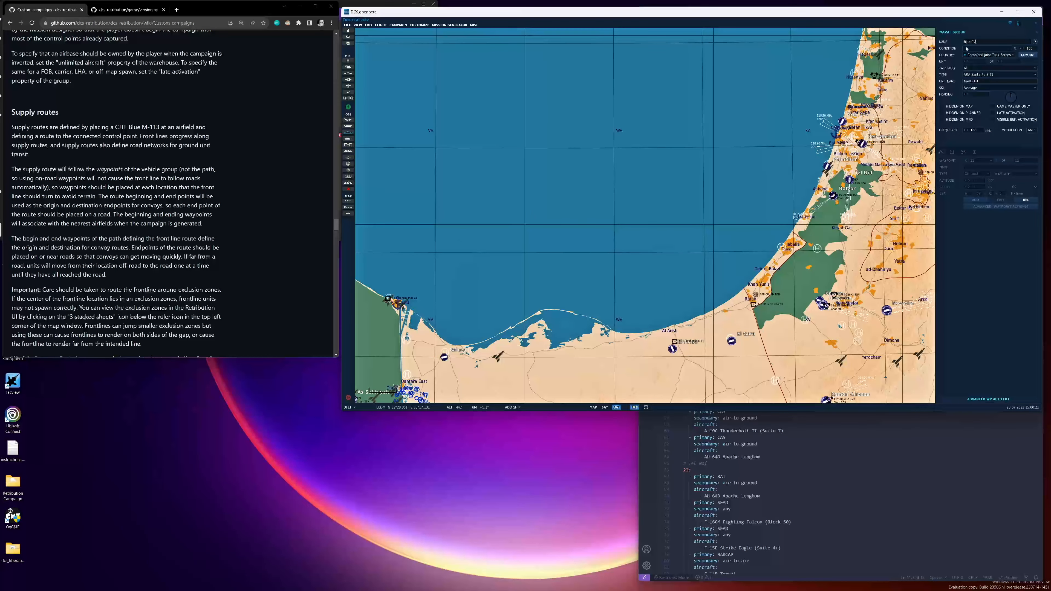
- Set the Blue CV ship type to CVN-74 John C. Stennis and place it in the Mediterranean just off the Israeli coast
{"action": "left_click", "coordinate": [987, 76]}
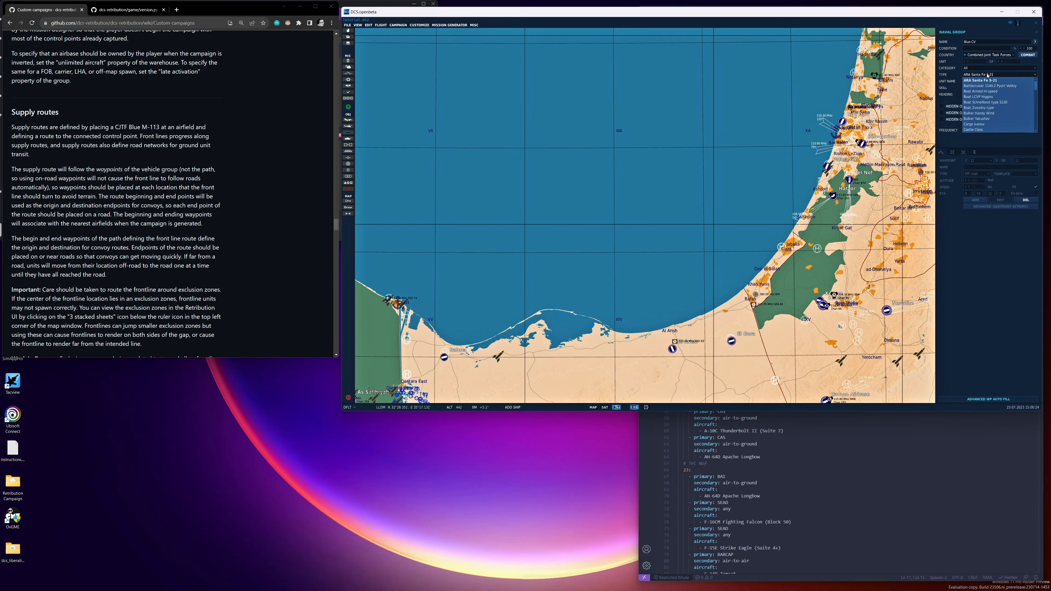
{"action": "scroll", "coordinate": [1006, 107], "scroll_direction": "down", "scroll_amount": 3}
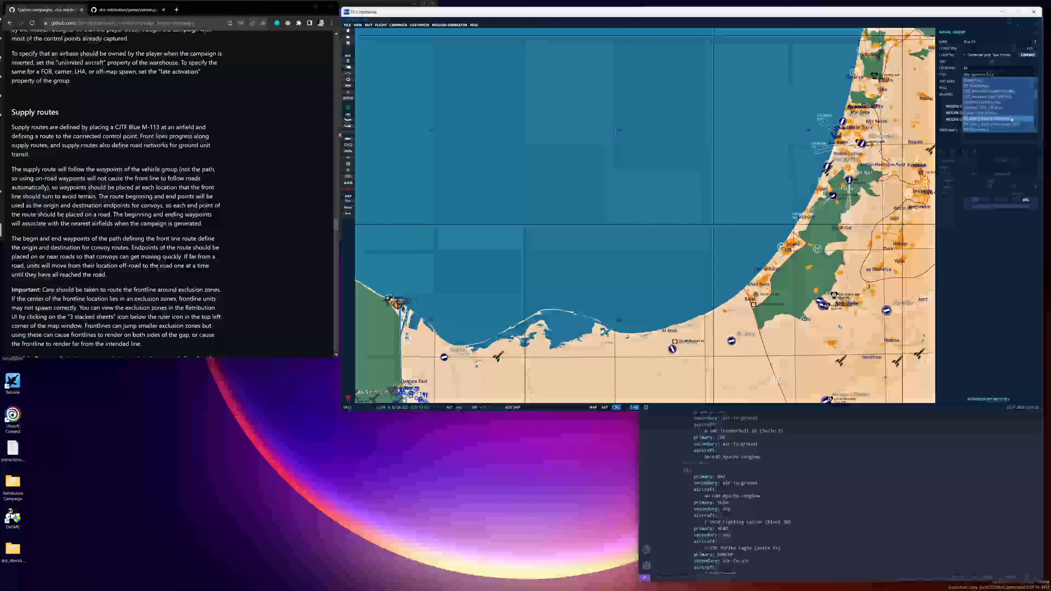
{"action": "scroll", "coordinate": [1009, 115], "scroll_direction": "down", "scroll_amount": 2}
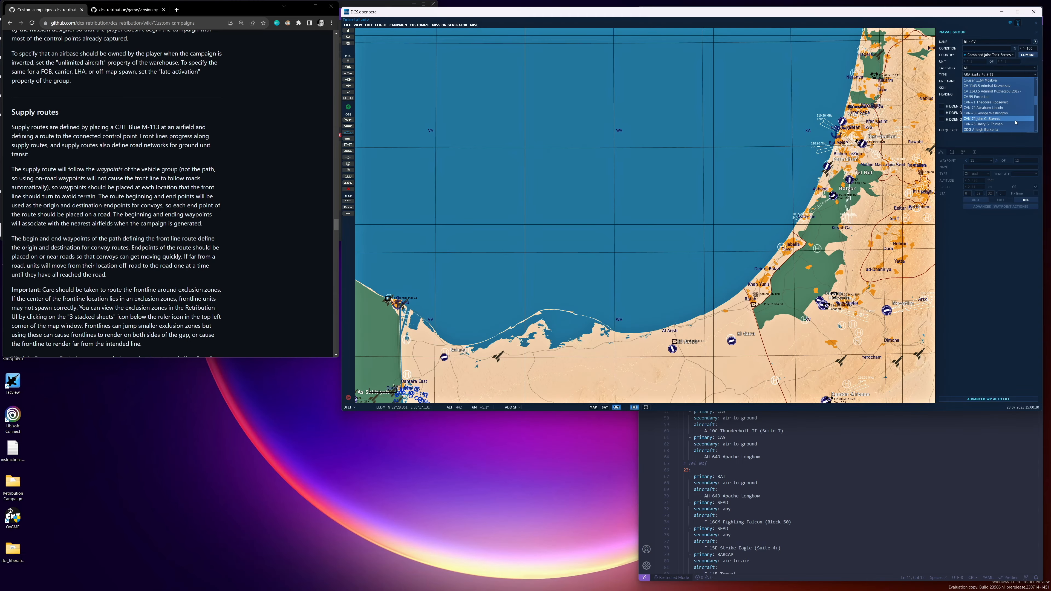
{"action": "left_click", "coordinate": [1011, 120]}
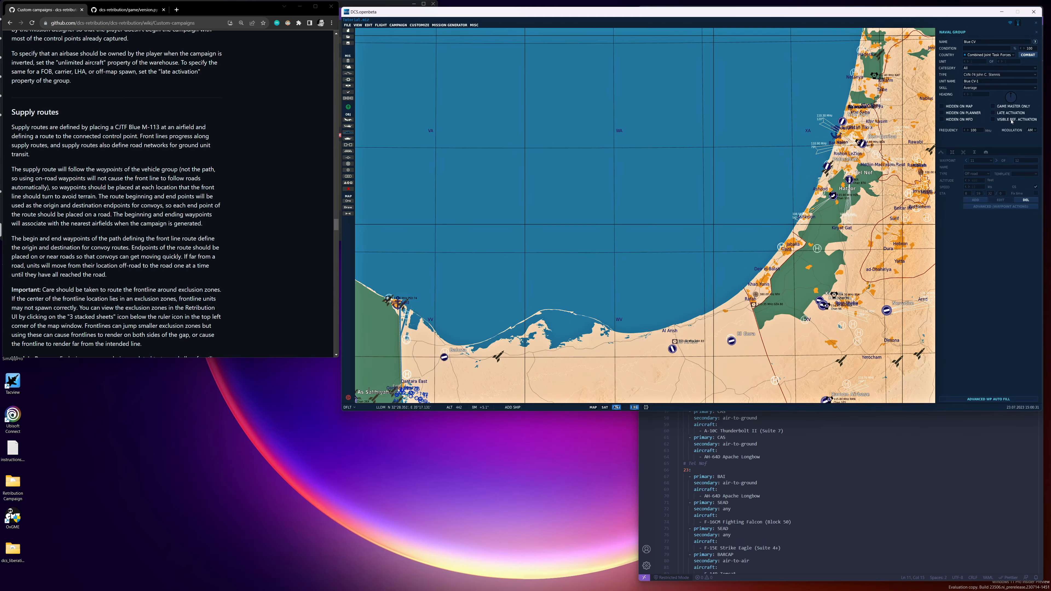
{"action": "left_click", "coordinate": [784, 133]}
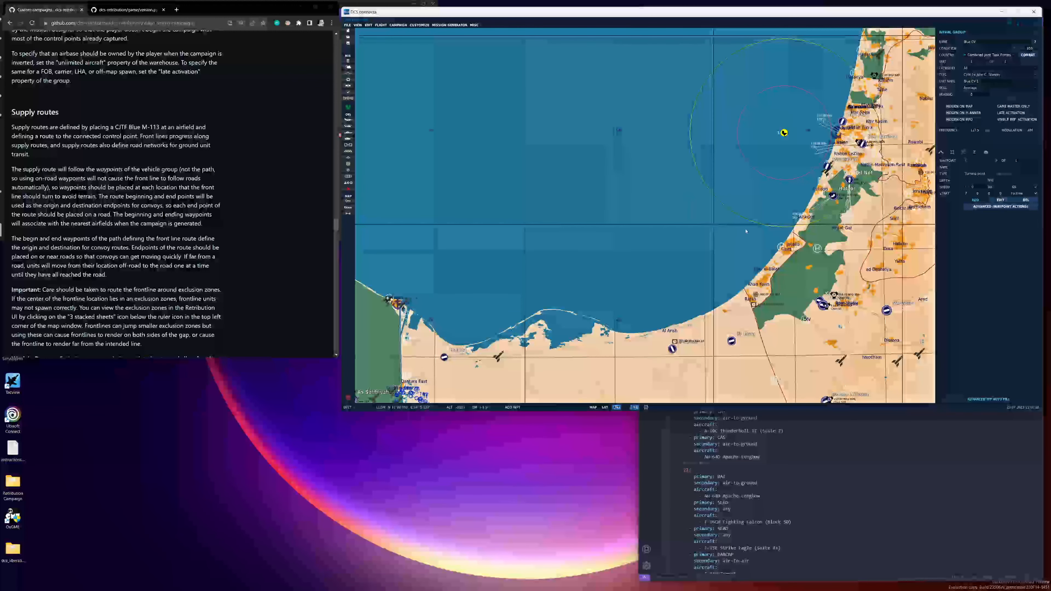
{"action": "scroll", "coordinate": [626, 274], "scroll_direction": "down", "scroll_amount": 5}
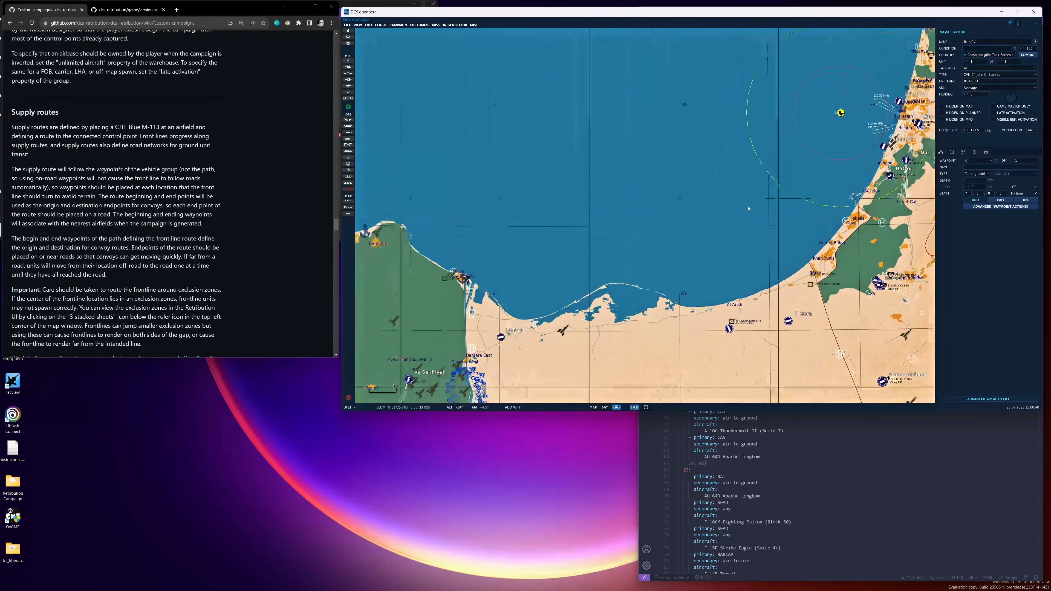
{"action": "left_click_drag", "start_coordinate": [631, 306], "coordinate": [631, 196]}
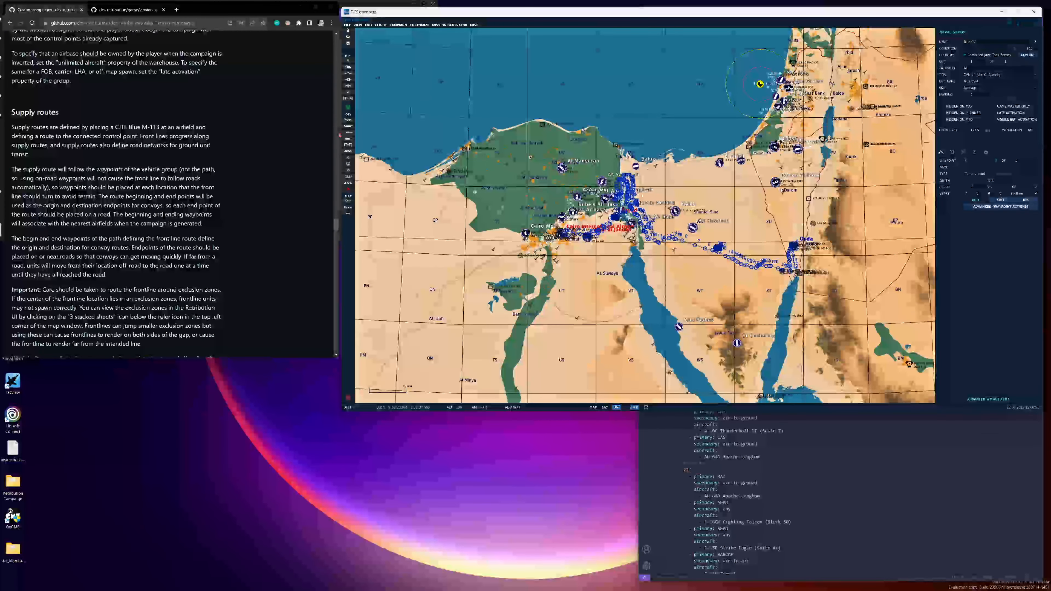
- Switch to Operation-Desert-Sabre.yaml in Visual Studio Code and review the campaign's name, theater and authors fields
{"action": "left_click", "coordinate": [850, 470]}
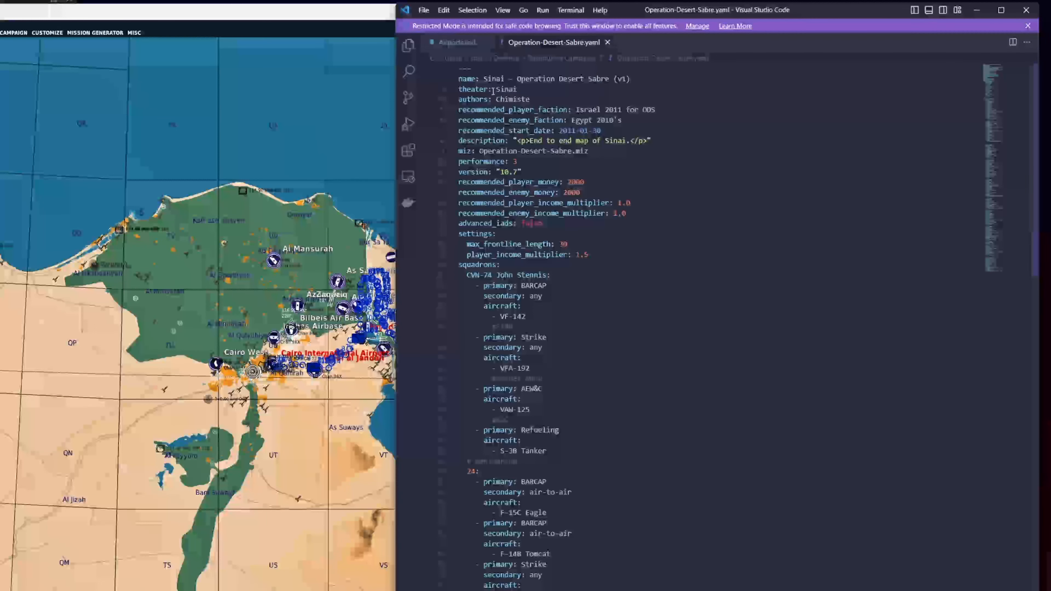
{"action": "triple_click", "coordinate": [468, 80]}
{"action": "scroll", "coordinate": [519, 236], "scroll_direction": "down", "scroll_amount": 6}
{"action": "scroll", "coordinate": [527, 286], "scroll_direction": "up", "scroll_amount": 6}
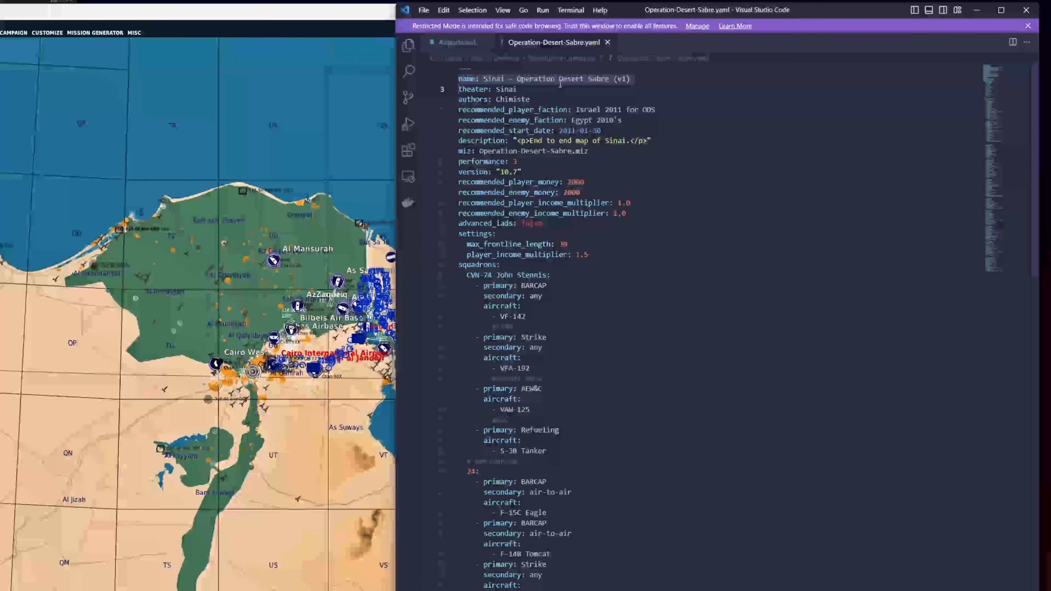
{"action": "double_click", "coordinate": [506, 79]}
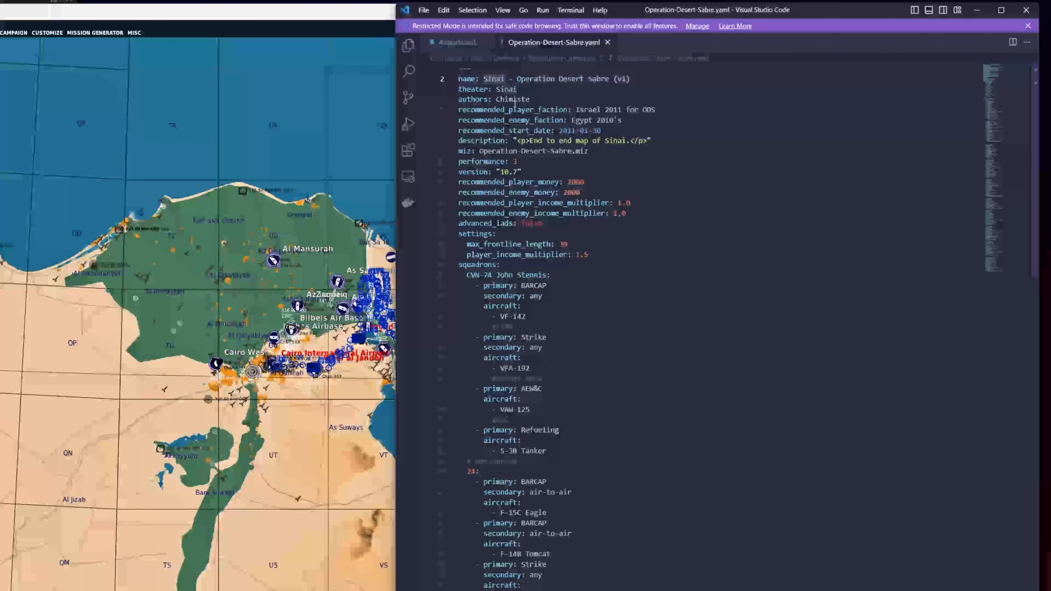
{"action": "triple_click", "coordinate": [471, 89]}
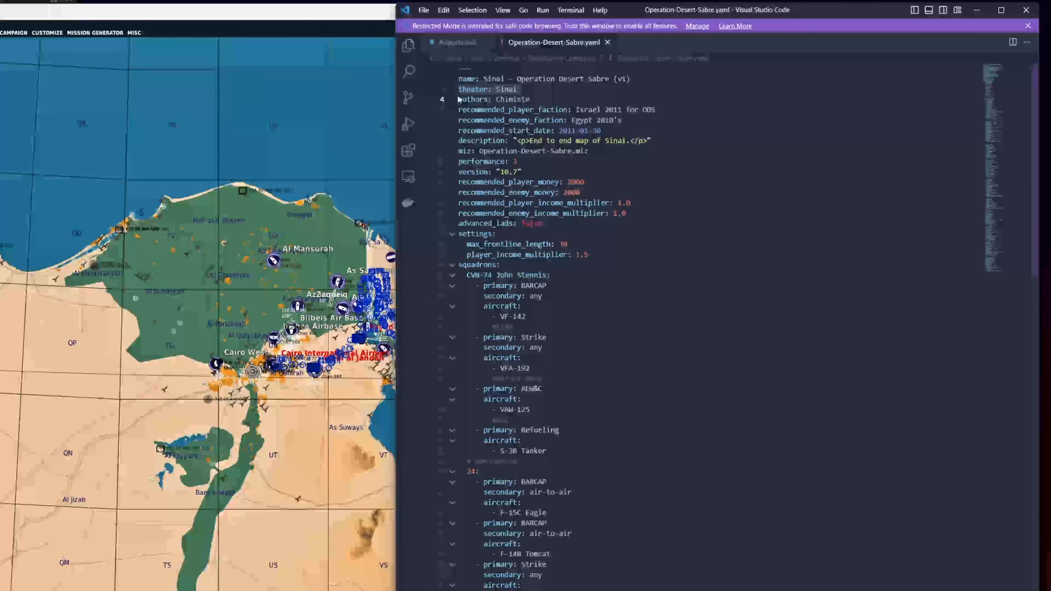
{"action": "double_click", "coordinate": [486, 102]}
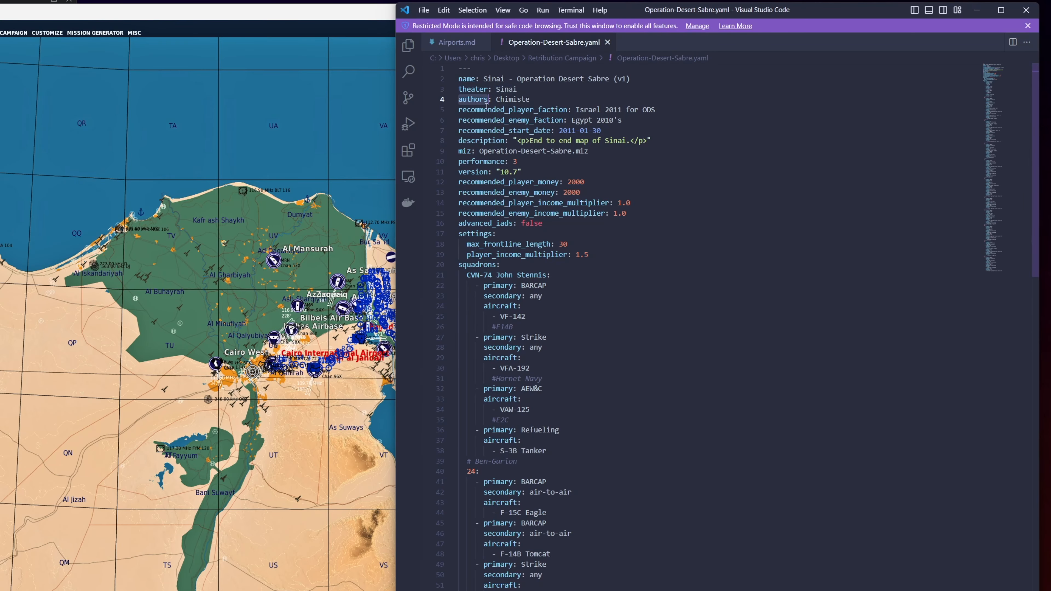
{"action": "double_click", "coordinate": [511, 101]}
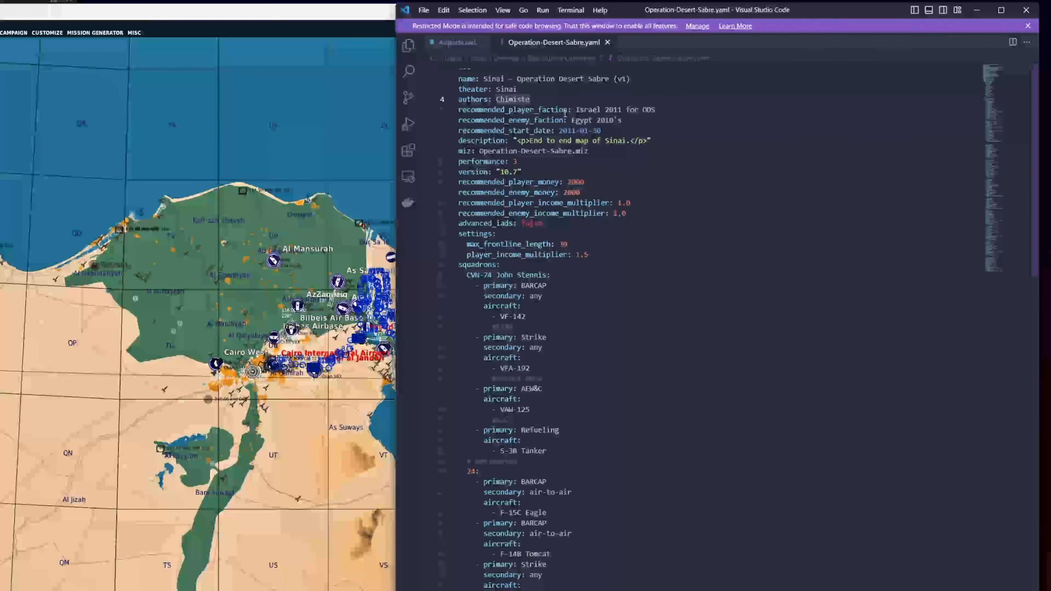
- Examine the recommended factions, the recommended start date and the description text with its enclosing paragraph tags
{"action": "left_click", "coordinate": [585, 114]}
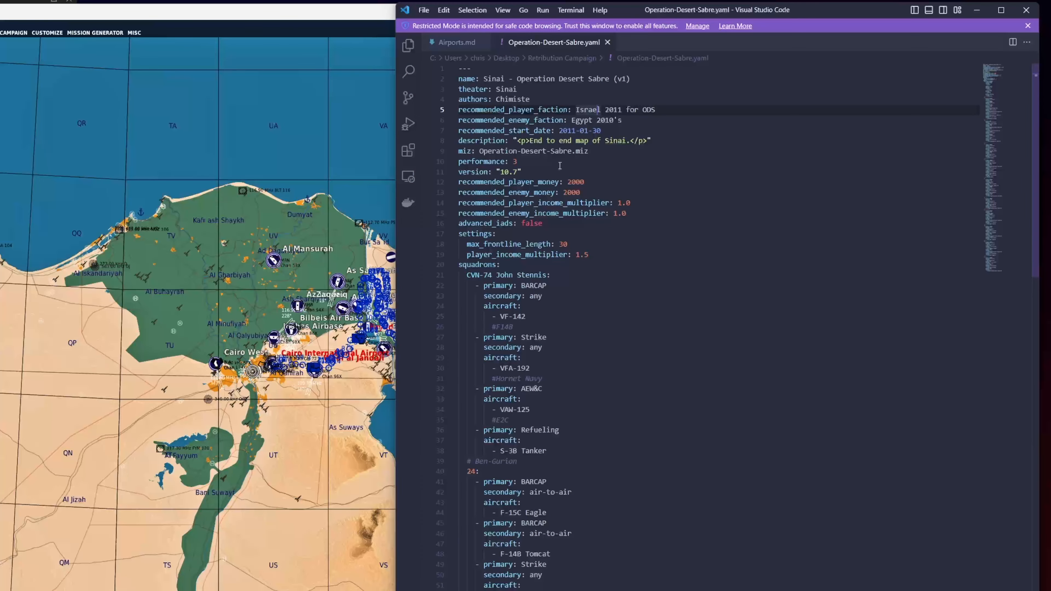
{"action": "triple_click", "coordinate": [475, 131]}
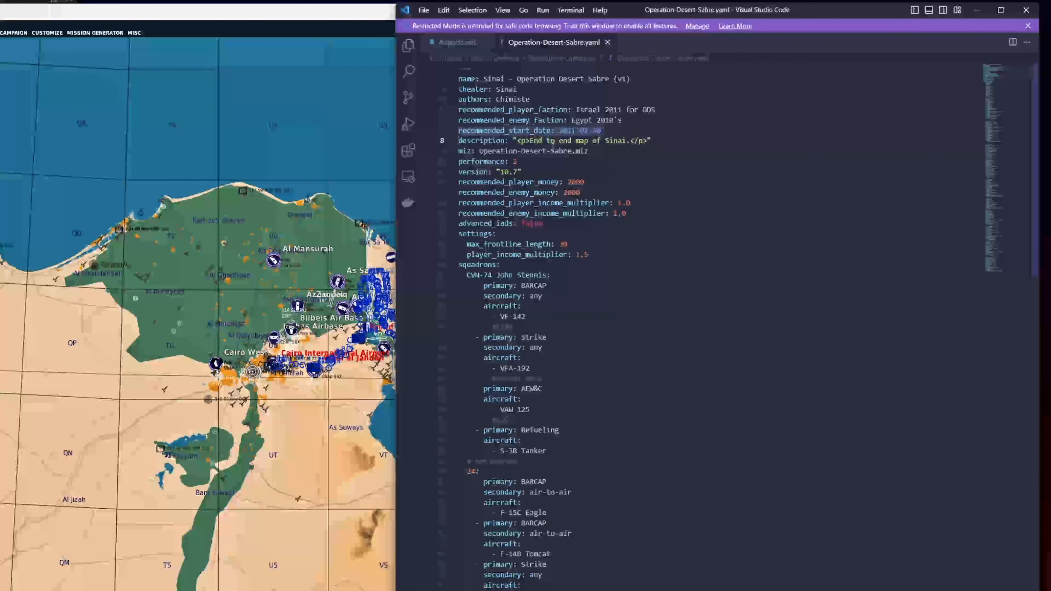
{"action": "left_click", "coordinate": [629, 141]}
{"action": "left_click_drag", "start_coordinate": [629, 141], "coordinate": [530, 141]}
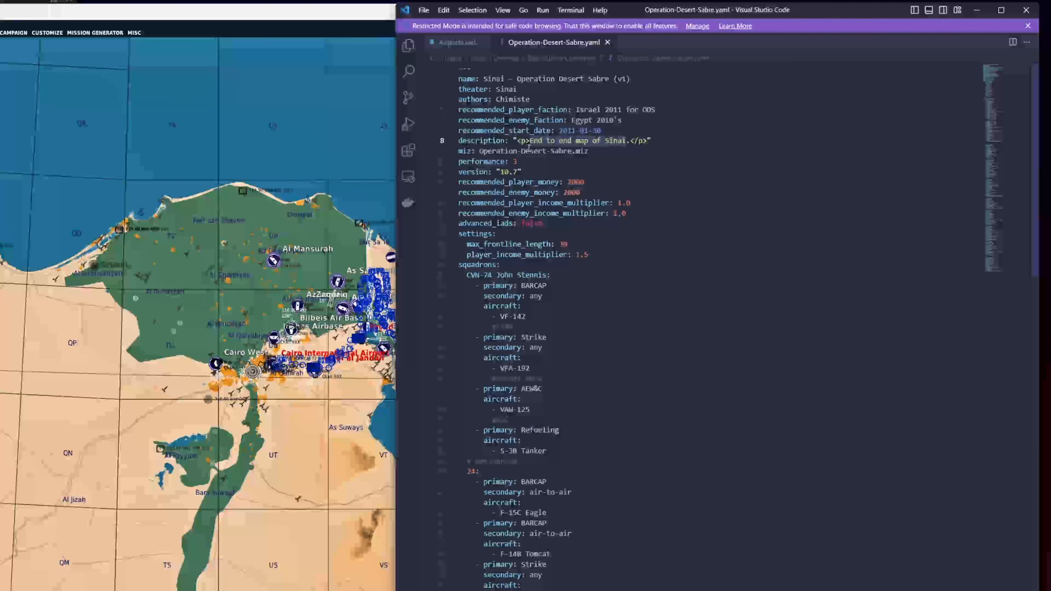
{"action": "left_click", "coordinate": [629, 140]}
{"action": "left_click_drag", "start_coordinate": [629, 140], "coordinate": [646, 142]}
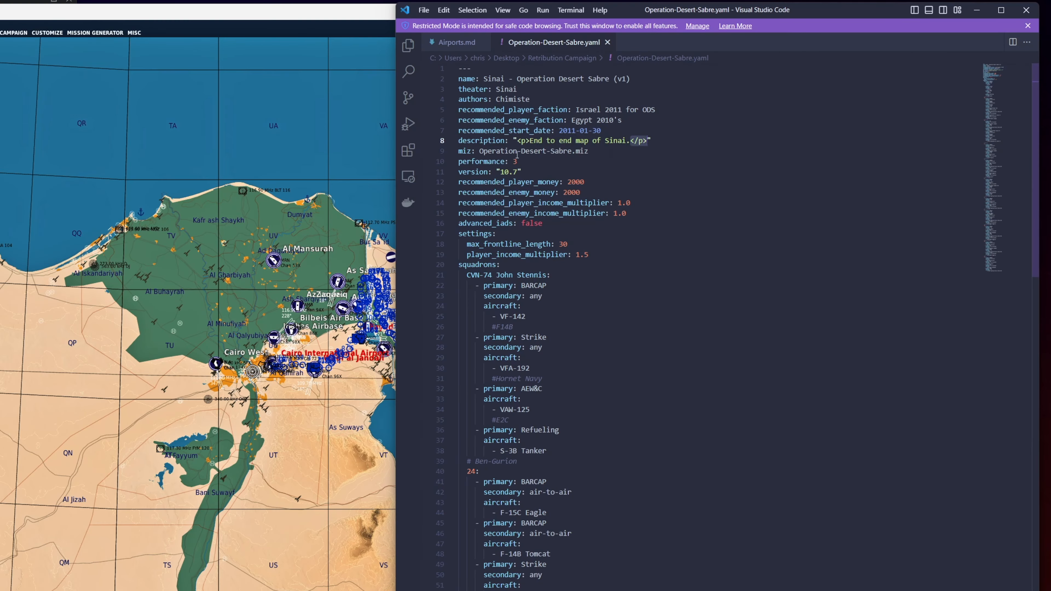
{"action": "left_click_drag", "start_coordinate": [517, 140], "coordinate": [529, 142]}
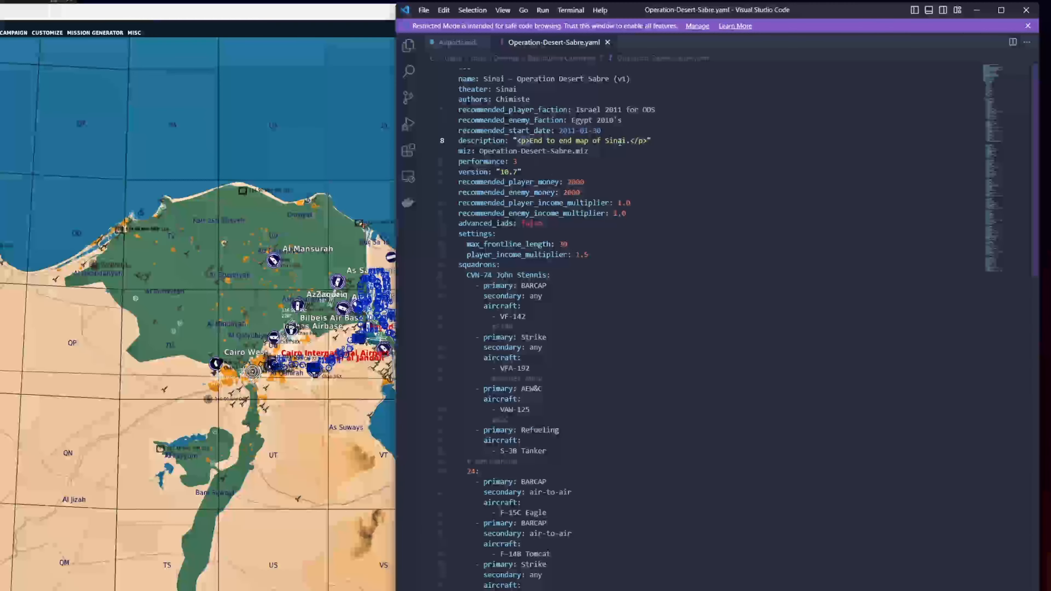
{"action": "left_click_drag", "start_coordinate": [629, 141], "coordinate": [531, 143]}
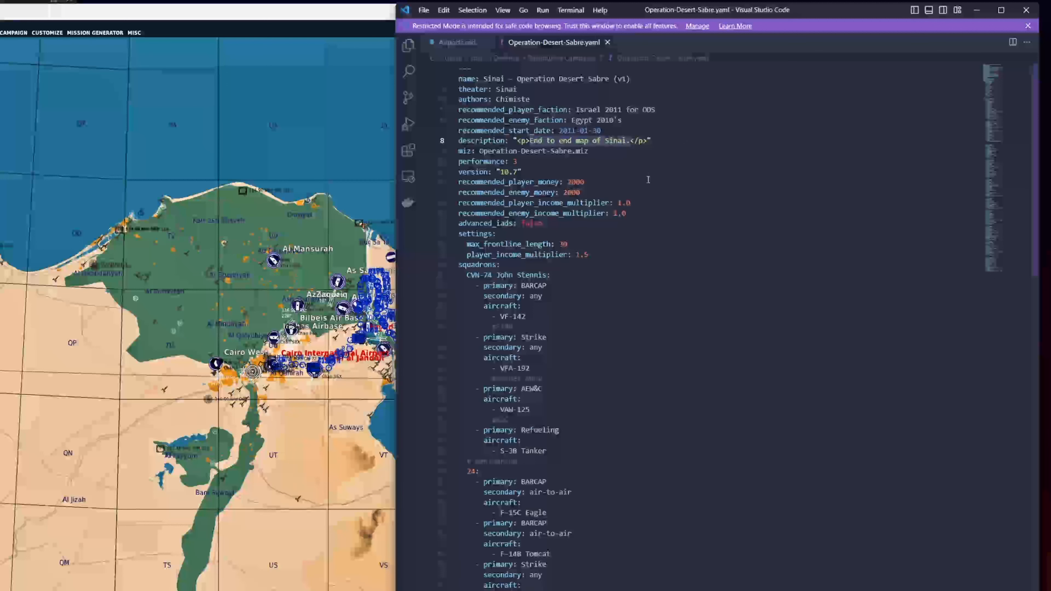
- Examine the miz file reference, the version field and the recommended money and income multiplier lines for both sides
{"action": "left_click", "coordinate": [472, 151]}
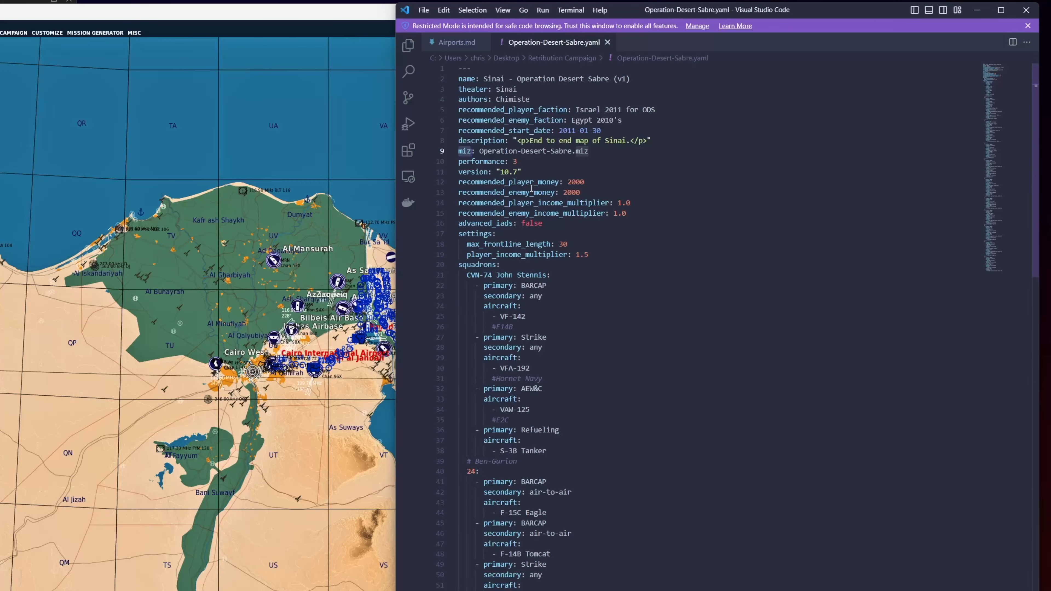
{"action": "triple_click", "coordinate": [458, 172]}
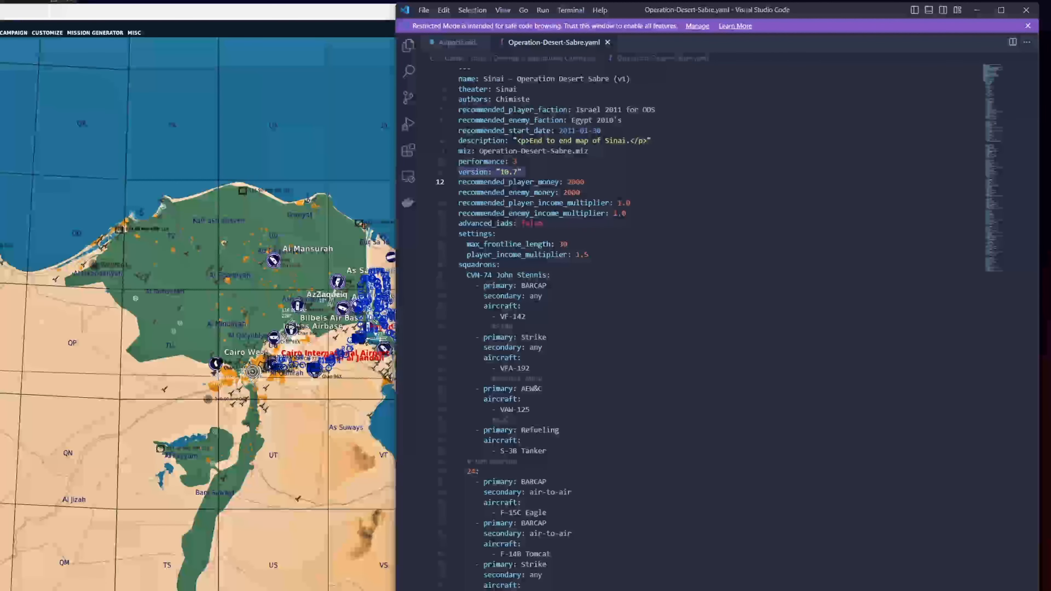
{"action": "left_click", "coordinate": [569, 192]}
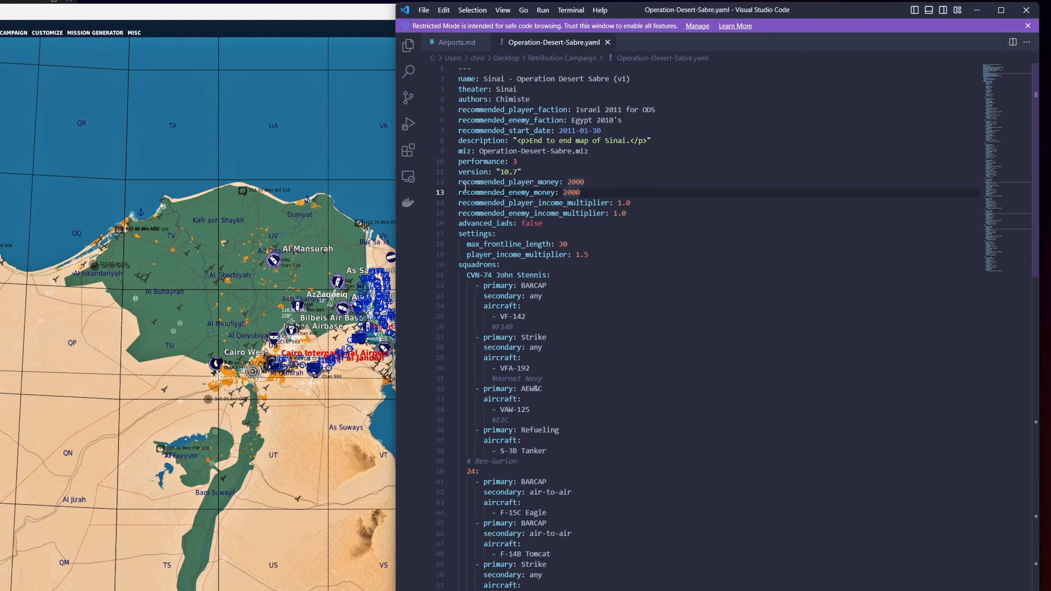
{"action": "left_click", "coordinate": [535, 202]}
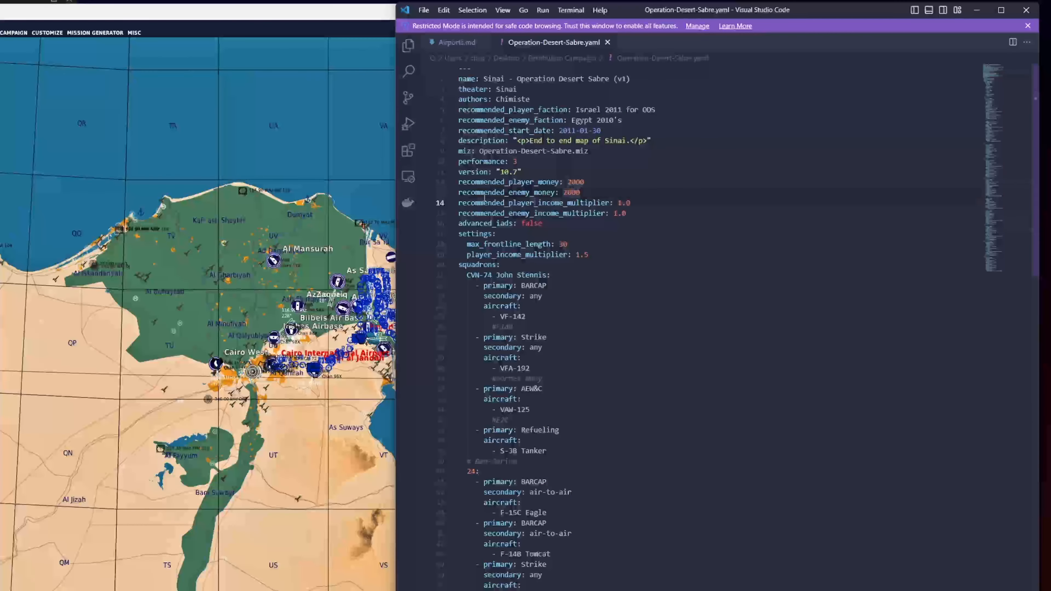
{"action": "left_click_drag", "start_coordinate": [632, 212], "coordinate": [457, 183]}
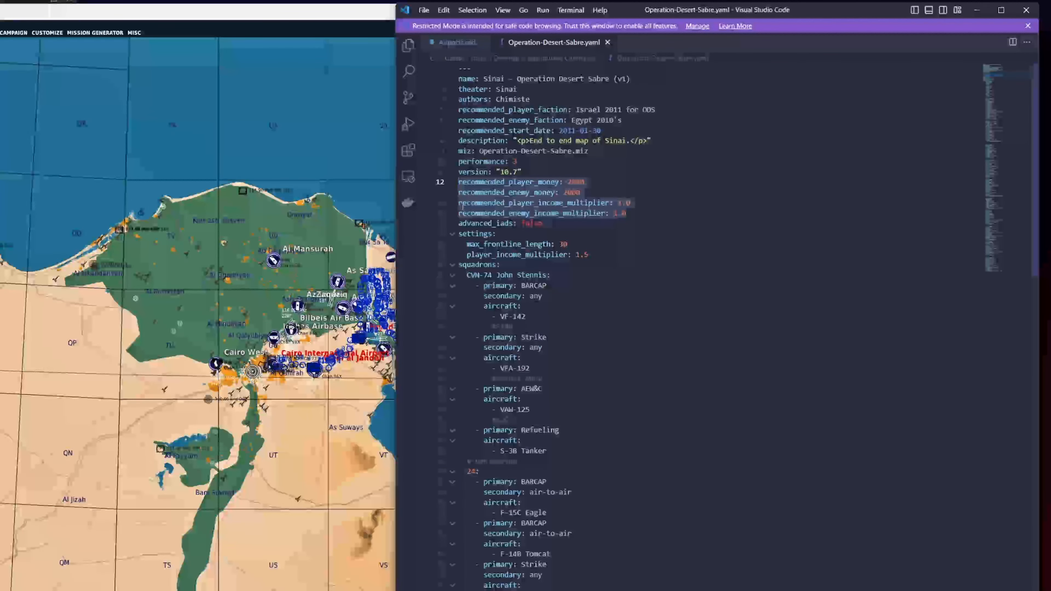
- Examine the advanced_iads option and the max_frontline_length and player_income_multiplier entries under settings
{"action": "left_click", "coordinate": [514, 223]}
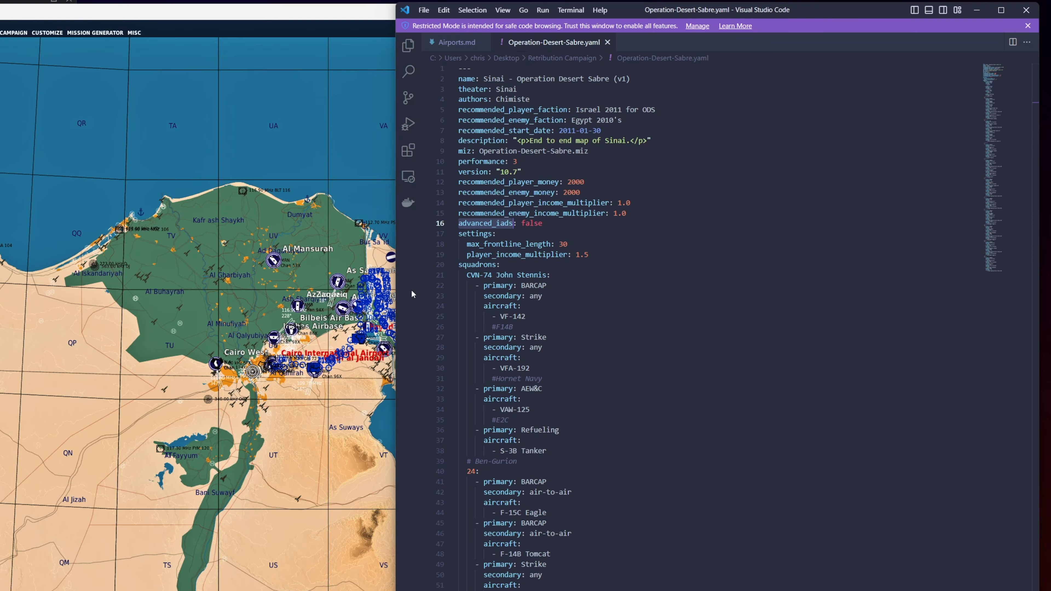
{"action": "double_click", "coordinate": [501, 256]}
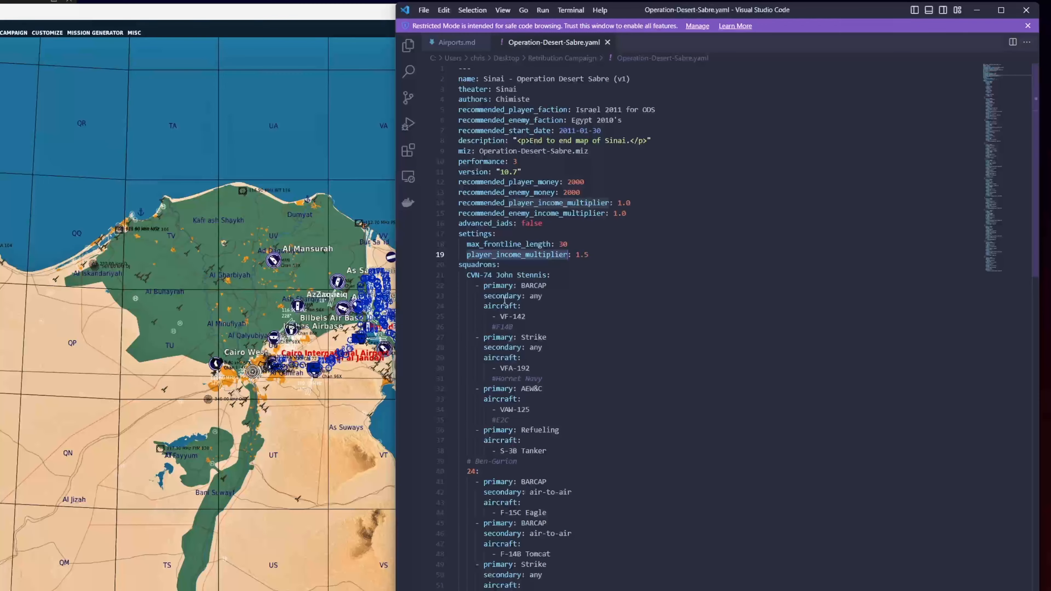
{"action": "double_click", "coordinate": [487, 244]}
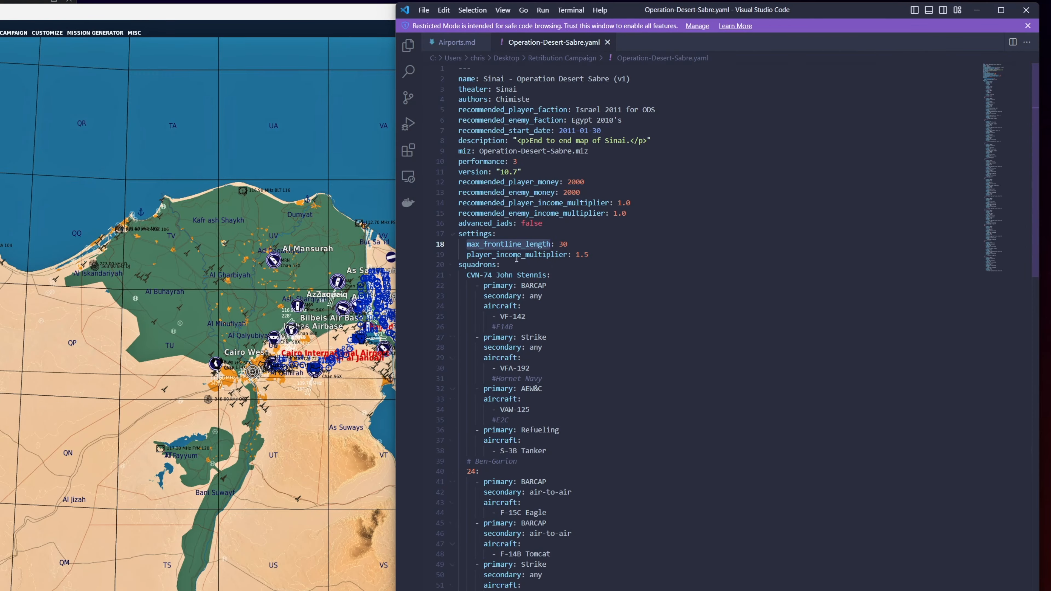
{"action": "double_click", "coordinate": [517, 257]}
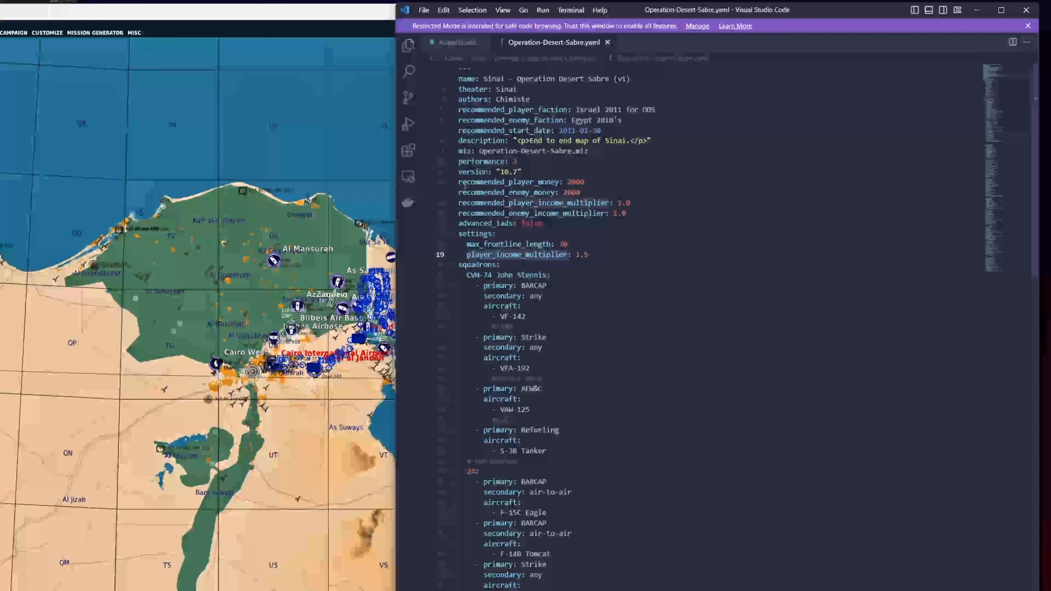
{"action": "triple_click", "coordinate": [514, 254]}
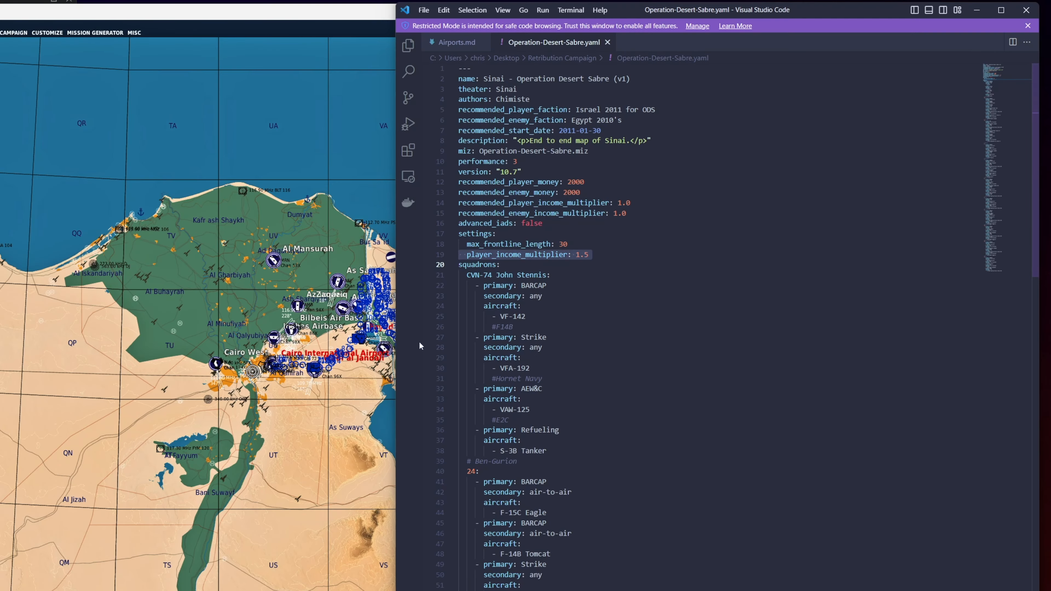
- Examine the CVN-74 John Stennis squadron entries and the aircraft comments under the fighter, strike and AEW&C squadrons
{"action": "scroll", "coordinate": [487, 376], "scroll_direction": "down", "scroll_amount": 3}
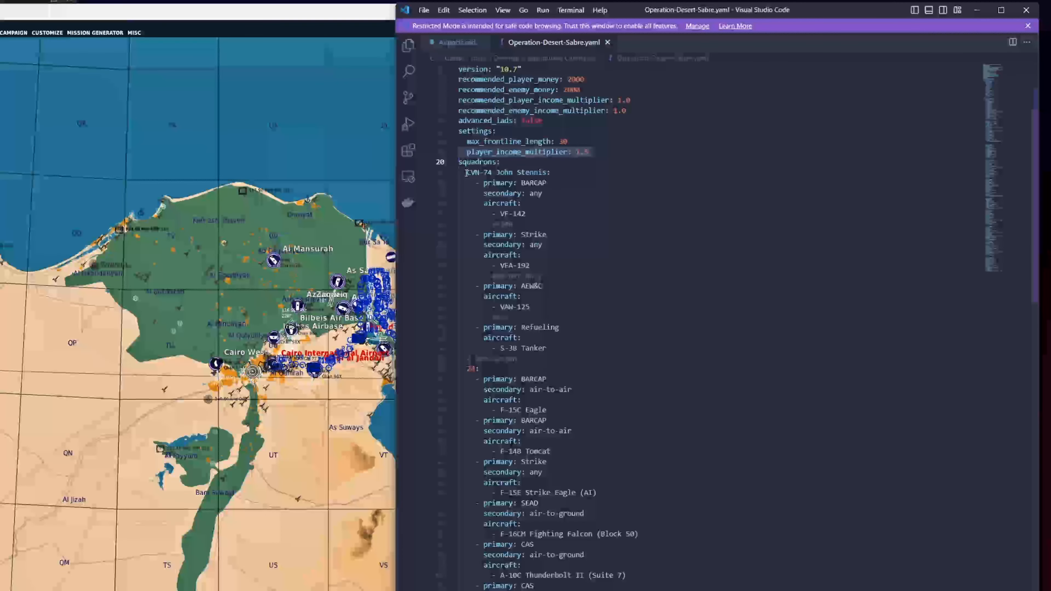
{"action": "left_click_drag", "start_coordinate": [468, 174], "coordinate": [558, 177]}
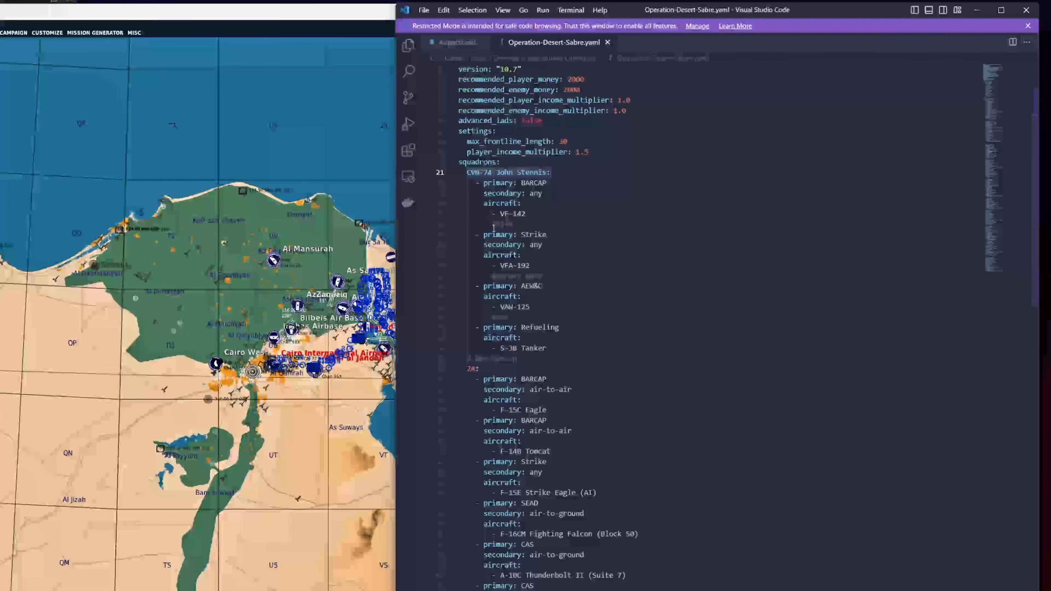
{"action": "left_click_drag", "start_coordinate": [491, 226], "coordinate": [514, 224]}
{"action": "left_click_drag", "start_coordinate": [492, 277], "coordinate": [546, 275]}
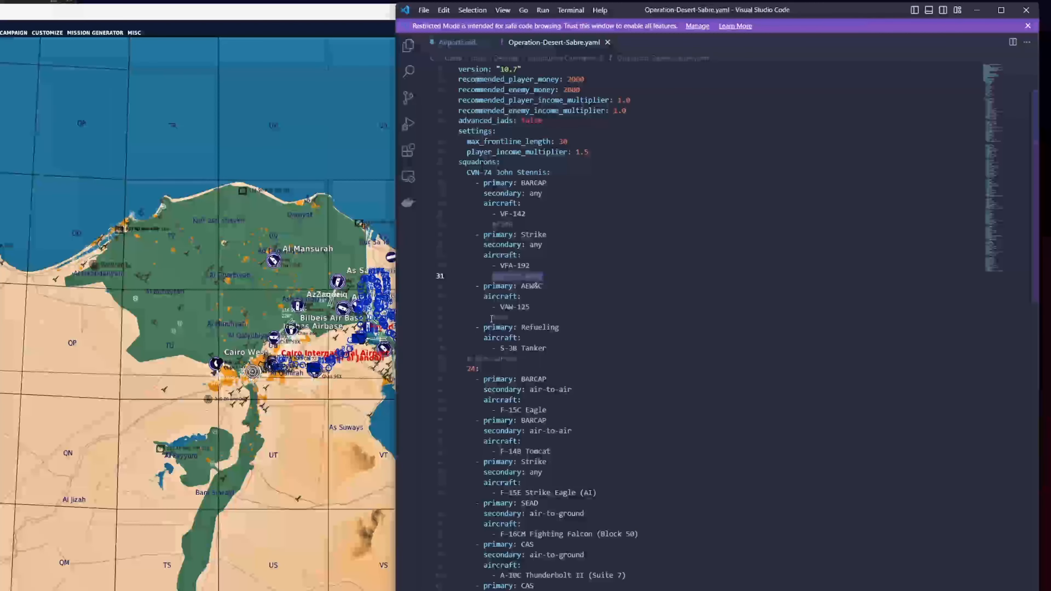
{"action": "left_click_drag", "start_coordinate": [492, 318], "coordinate": [526, 321]}
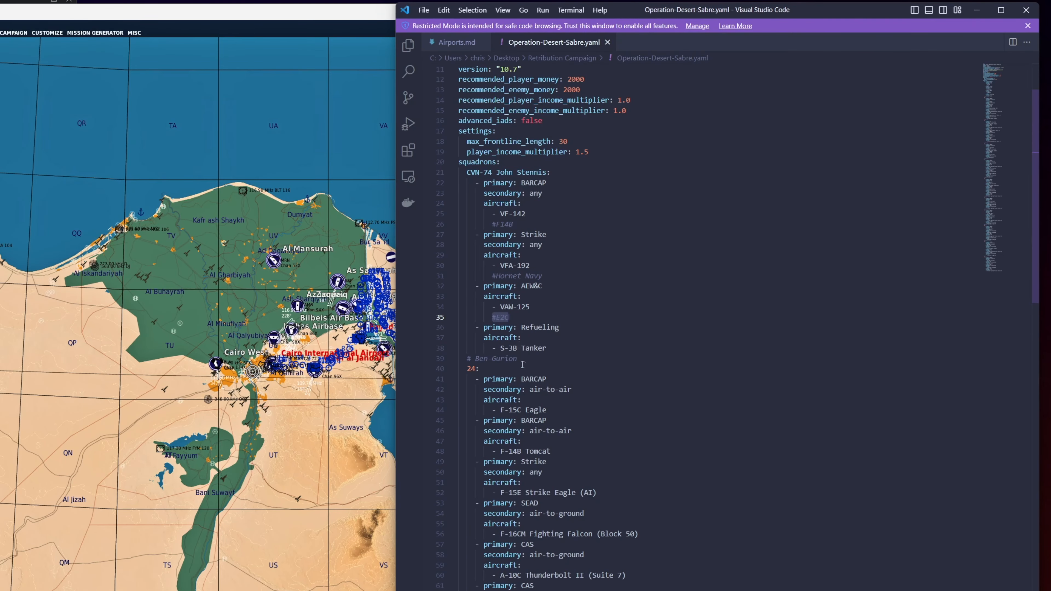
- Examine the Ben-Gurion airfield's numeric squadron key and its comment line, consulting the airport ID list in Airports.md
{"action": "double_click", "coordinate": [476, 369]}
{"action": "type", "text": ":"}
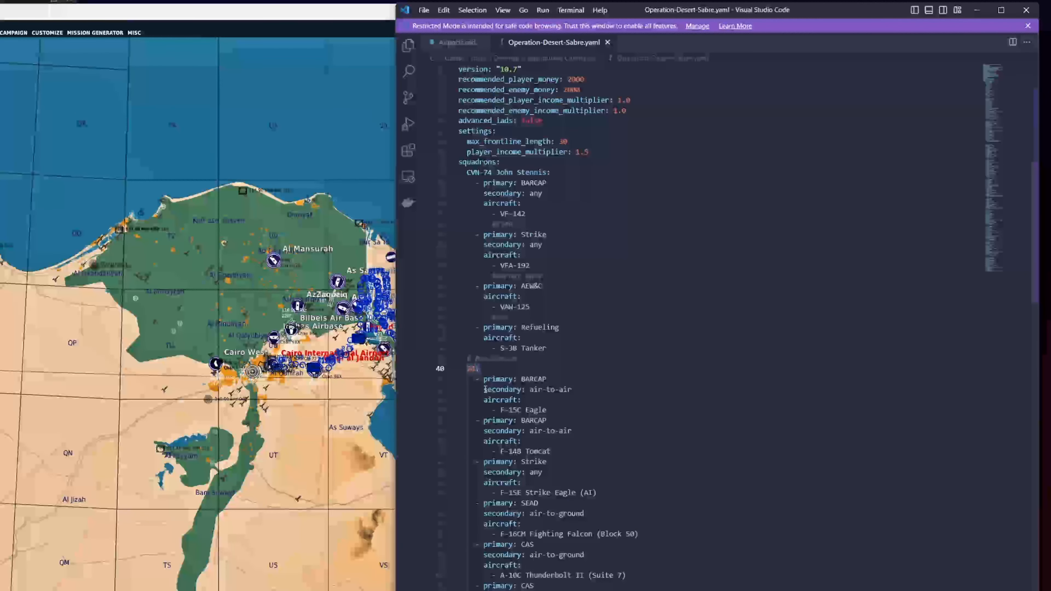
{"action": "left_click", "coordinate": [455, 41]}
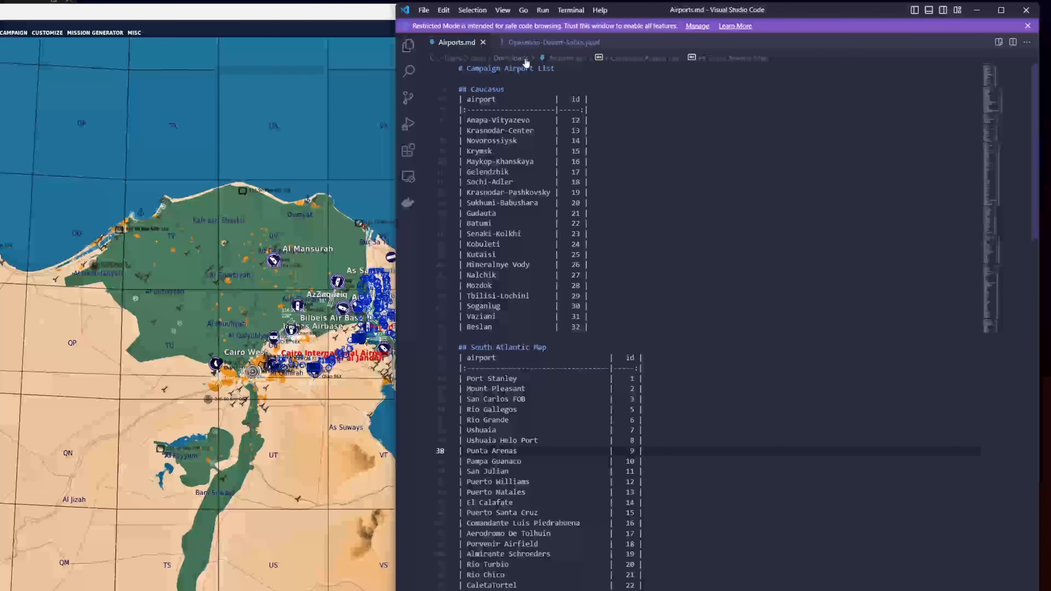
{"action": "left_click", "coordinate": [528, 42]}
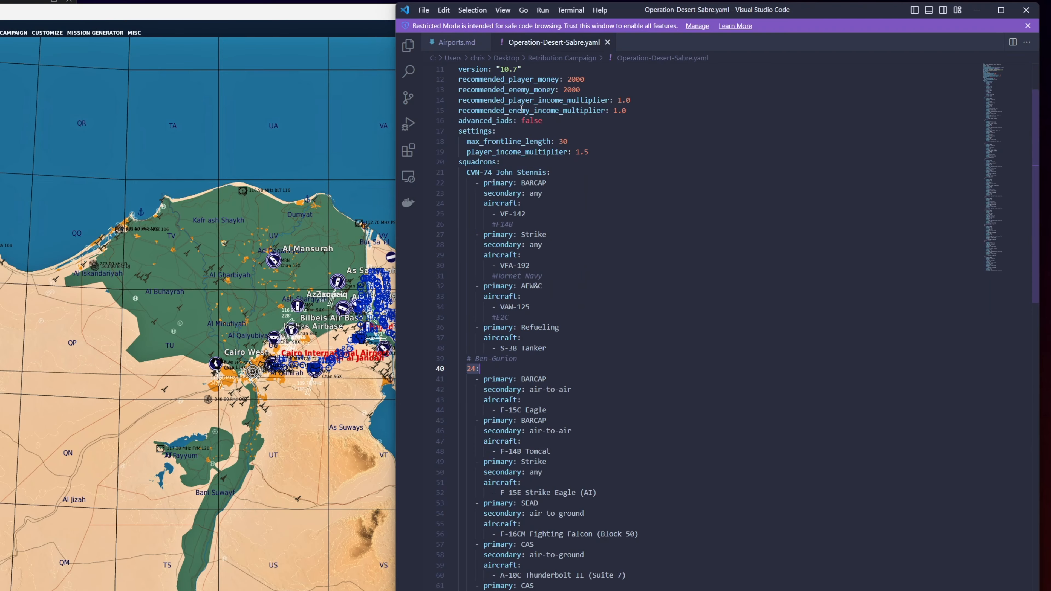
{"action": "double_click", "coordinate": [482, 359]}
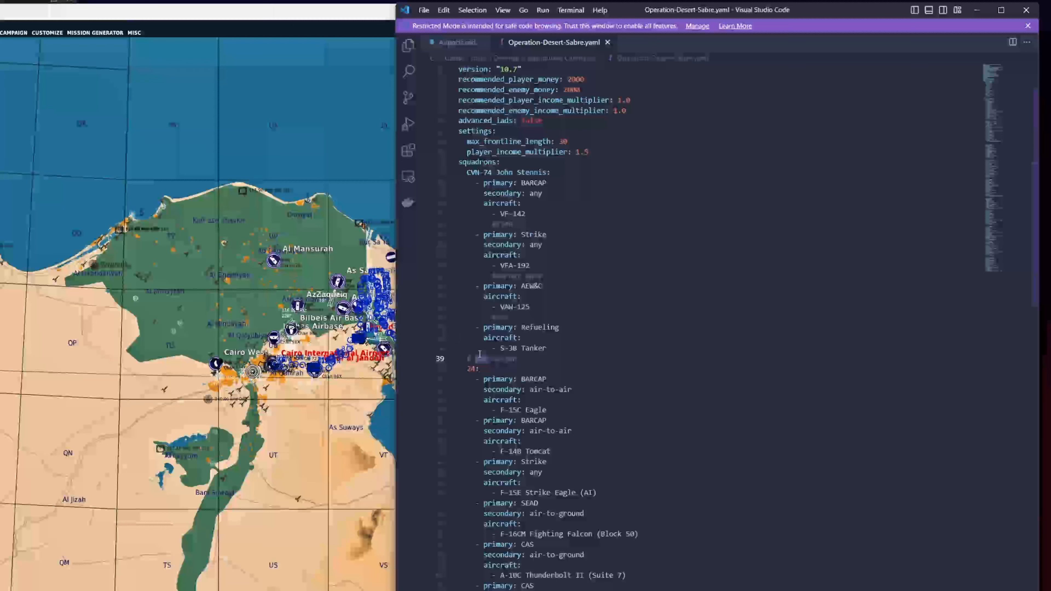
{"action": "key", "text": "Down"}
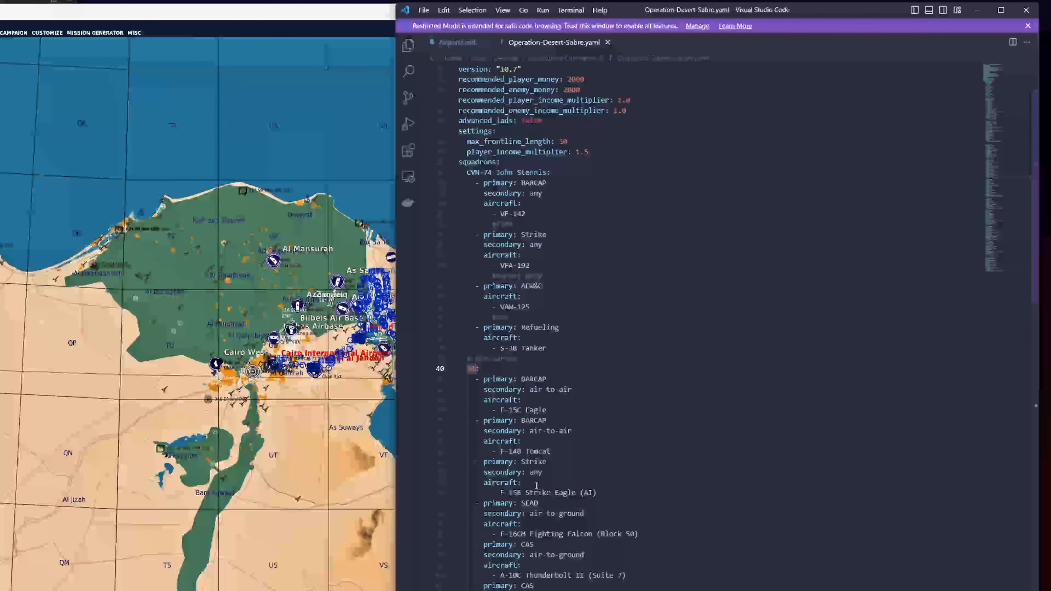
- Review the squadron blocks of the remaining airfields in the campaign file
{"action": "scroll", "coordinate": [591, 453], "scroll_direction": "down", "scroll_amount": 20}
{"action": "scroll", "coordinate": [502, 499], "scroll_direction": "down", "scroll_amount": 10}
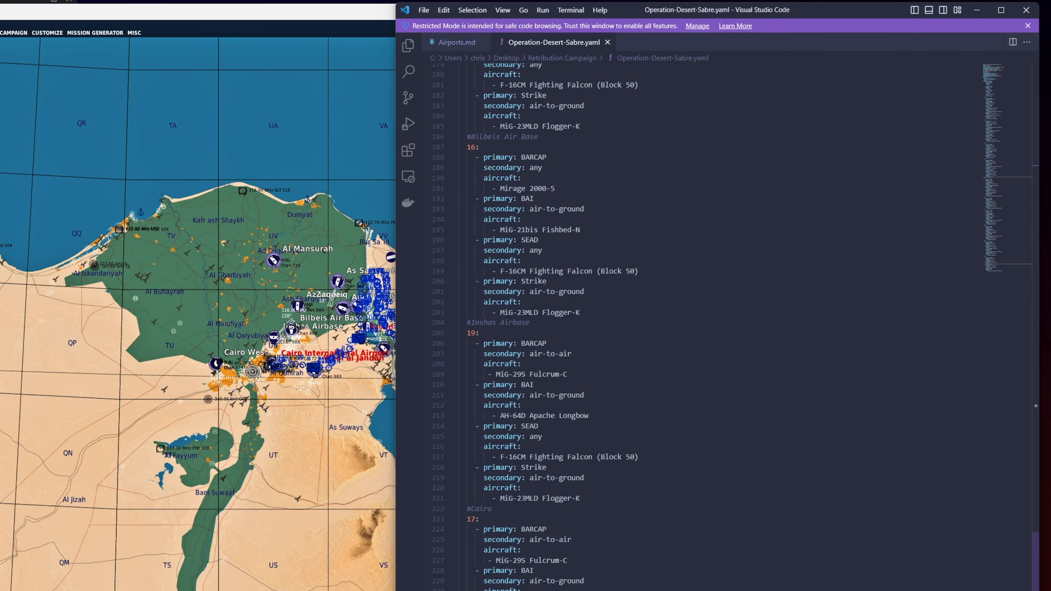
{"action": "scroll", "coordinate": [502, 495], "scroll_direction": "up", "scroll_amount": 20}
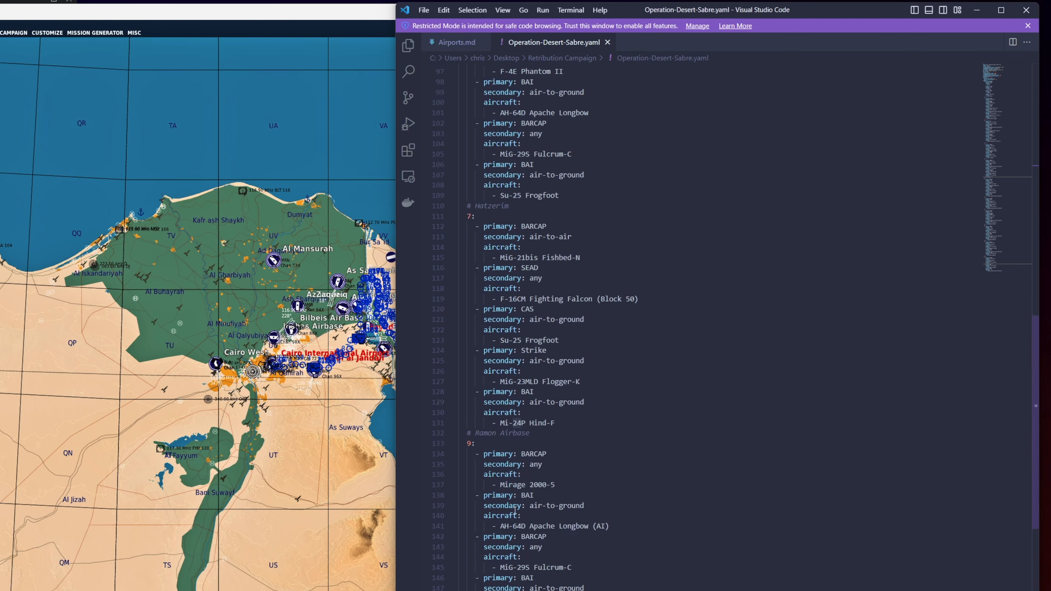
{"action": "scroll", "coordinate": [527, 500], "scroll_direction": "up", "scroll_amount": 4}
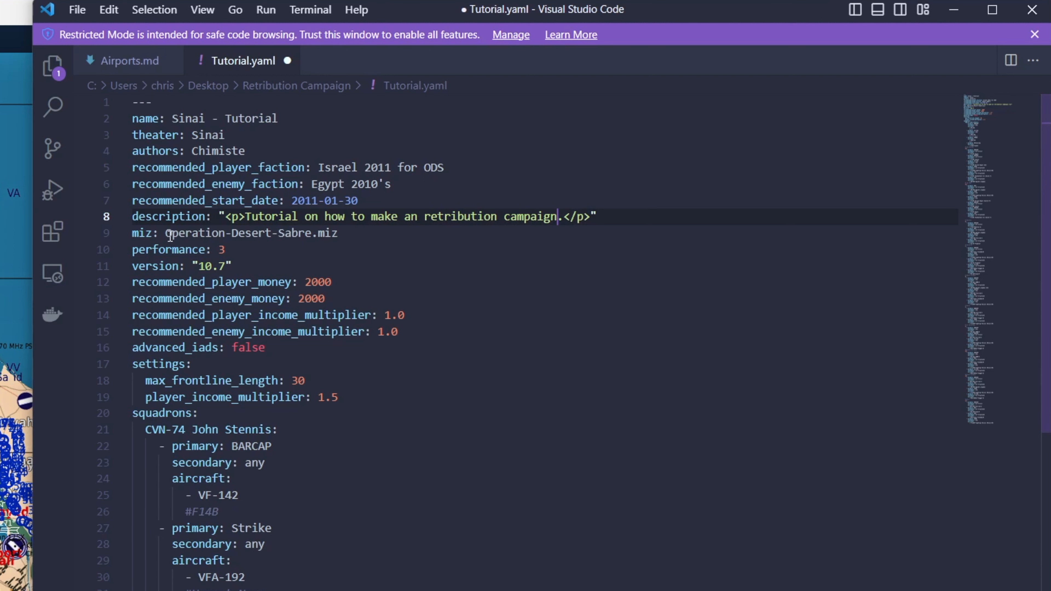
- Change the miz file reference in Tutorial.yaml to Tutorial.miz
{"action": "left_click_drag", "start_coordinate": [166, 234], "coordinate": [311, 237]}
{"action": "type", "text": "Tur"}
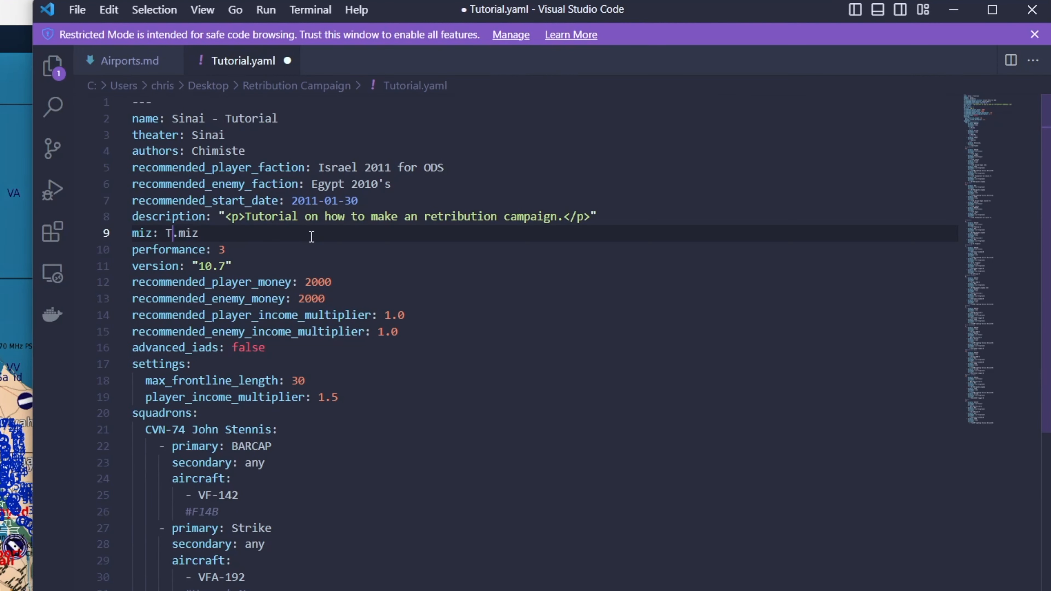
{"action": "key", "text": "BackSpace"}
{"action": "type", "text": "torial."}
{"action": "key", "text": "BackSpace"}
{"action": "type", "text": "\\"}
{"action": "key", "text": "BackSpace"}
- Set the performance value of the tutorial campaign to 2
{"action": "left_click", "coordinate": [265, 253]}
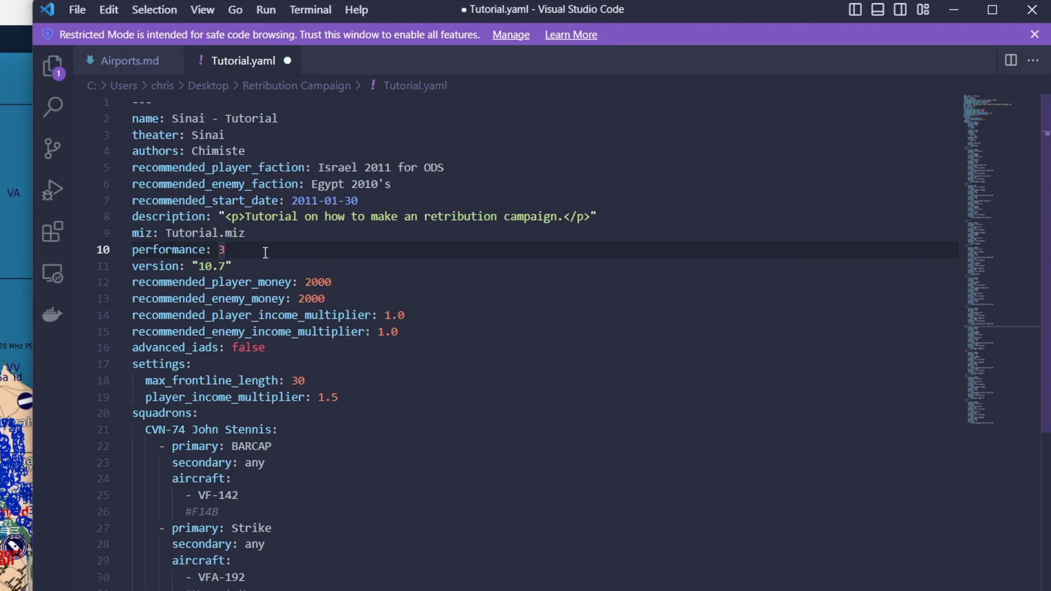
{"action": "key", "text": "BackSpace"}
{"action": "type", "text": "2"}
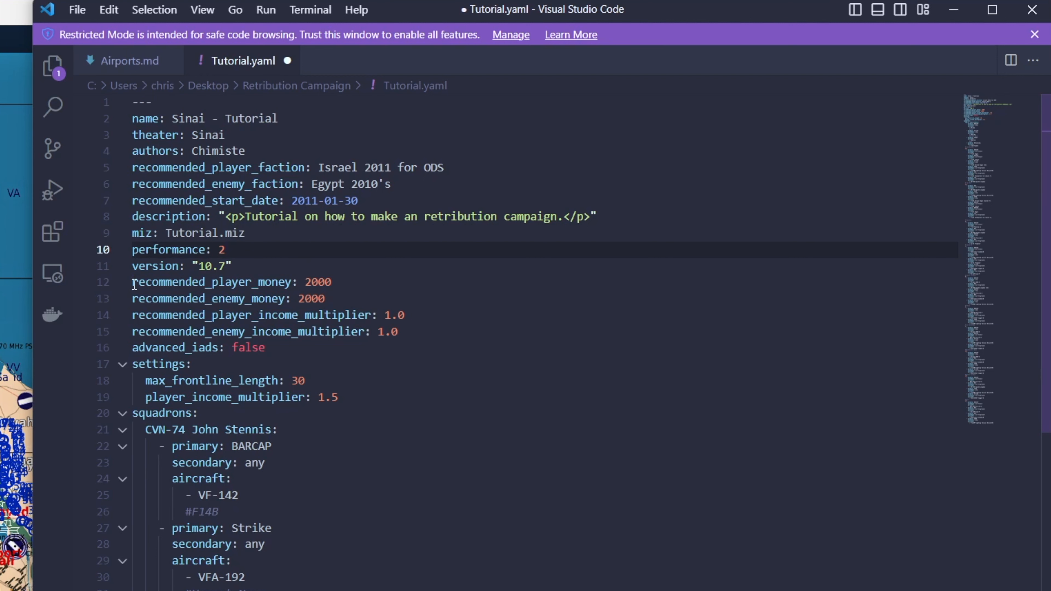
- Comment out the four recommended money and income multiplier lines for player and enemy, and save Tutorial.yaml
{"action": "left_click_drag", "start_coordinate": [134, 285], "coordinate": [419, 336]}
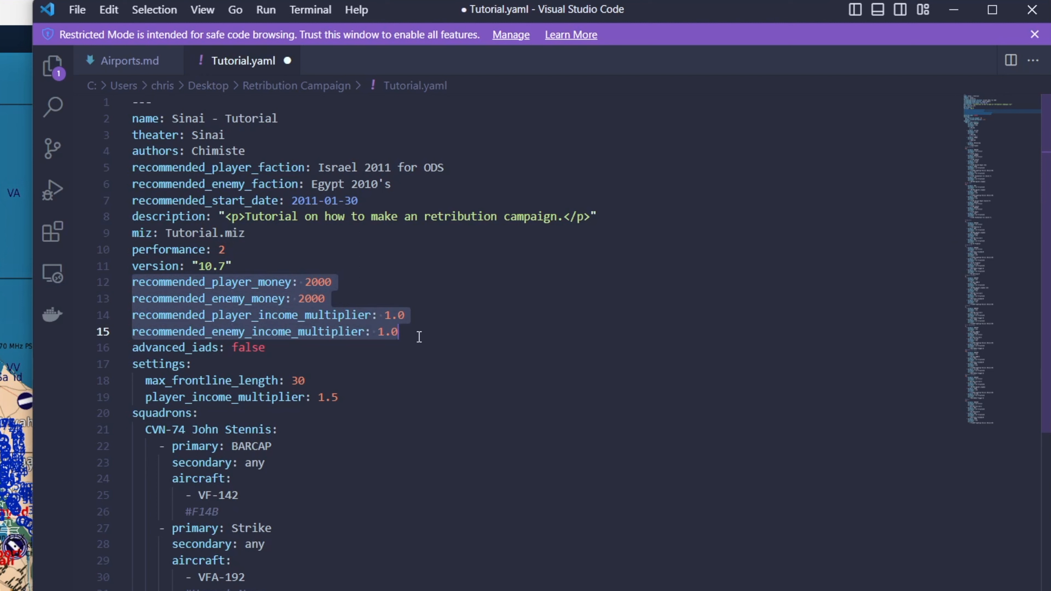
{"action": "key", "text": "ctrl+slash"}
{"action": "left_click", "coordinate": [553, 300]}
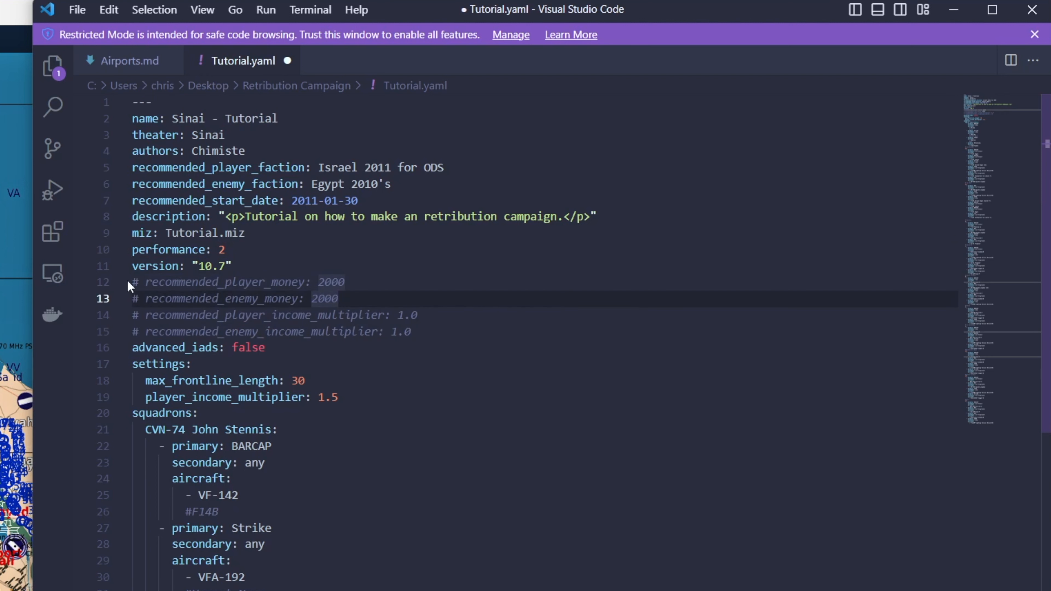
{"action": "left_click", "coordinate": [138, 284]}
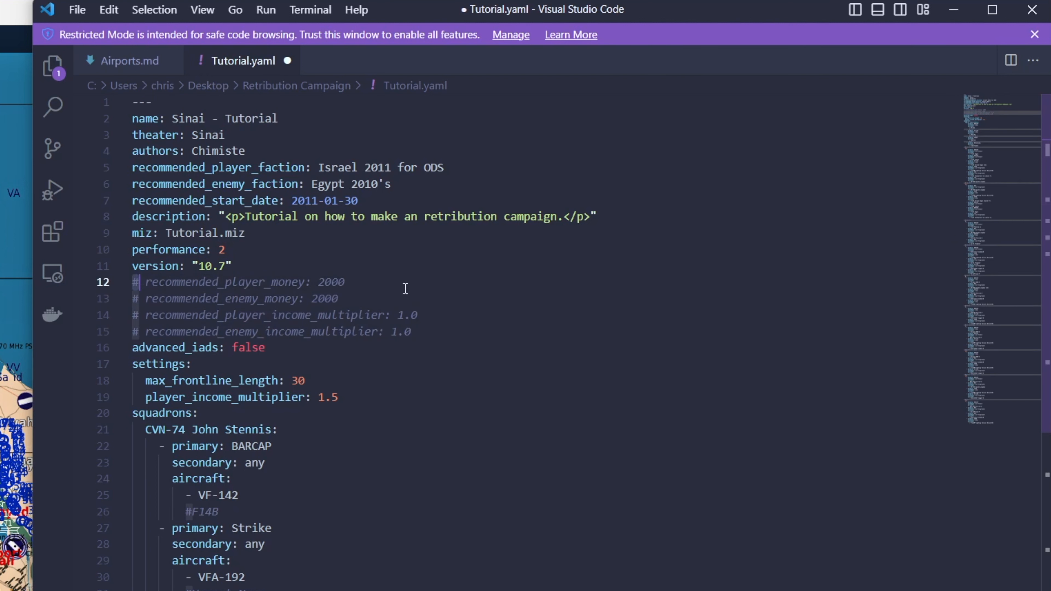
{"action": "left_click", "coordinate": [406, 288]}
{"action": "key", "text": "ctrl+s"}
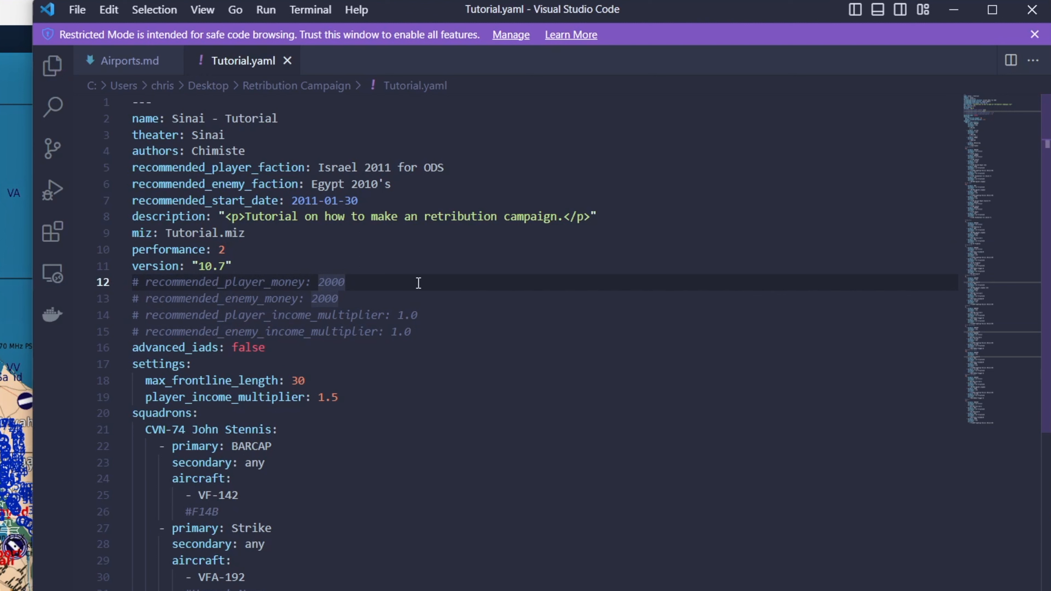